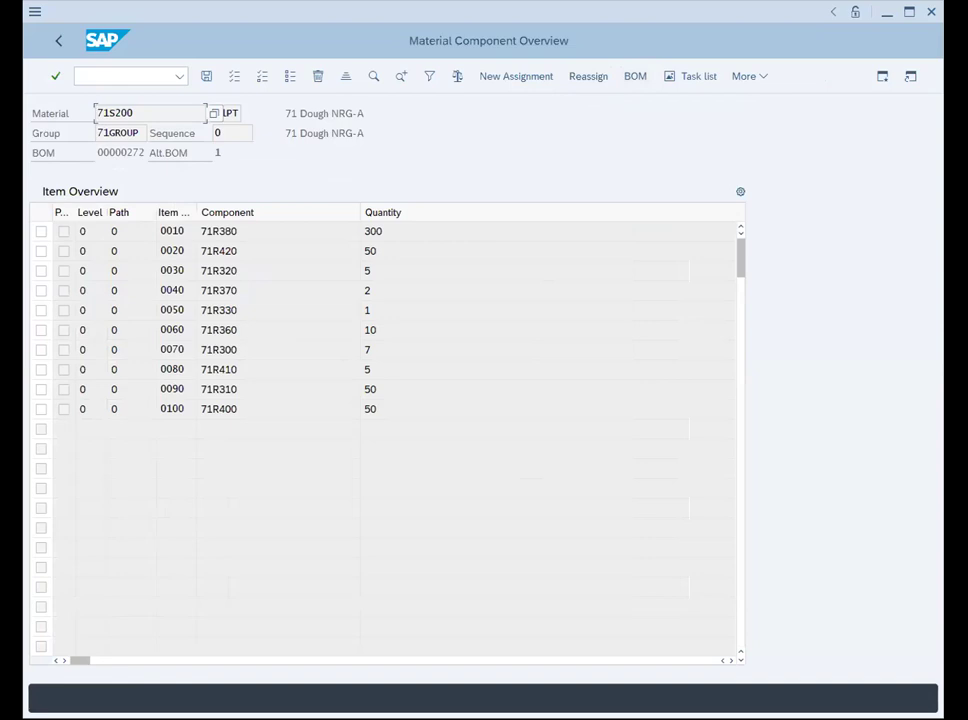
Assign all components of material 71S200 to operation 0010 MIX DOUGH and save the routing
left_click(234, 77)
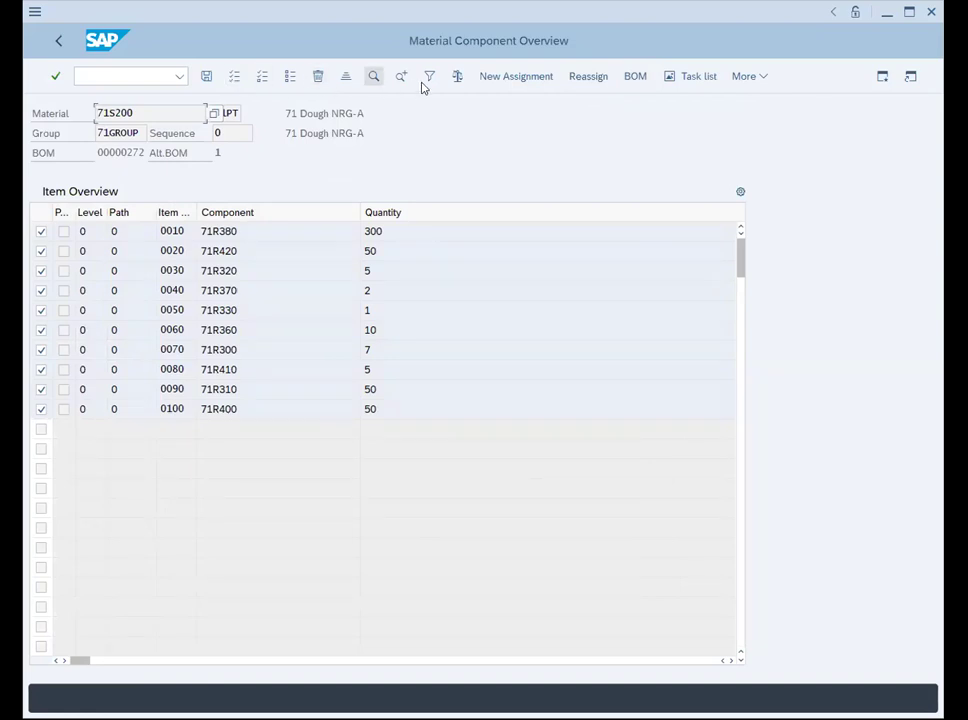
left_click(505, 77)
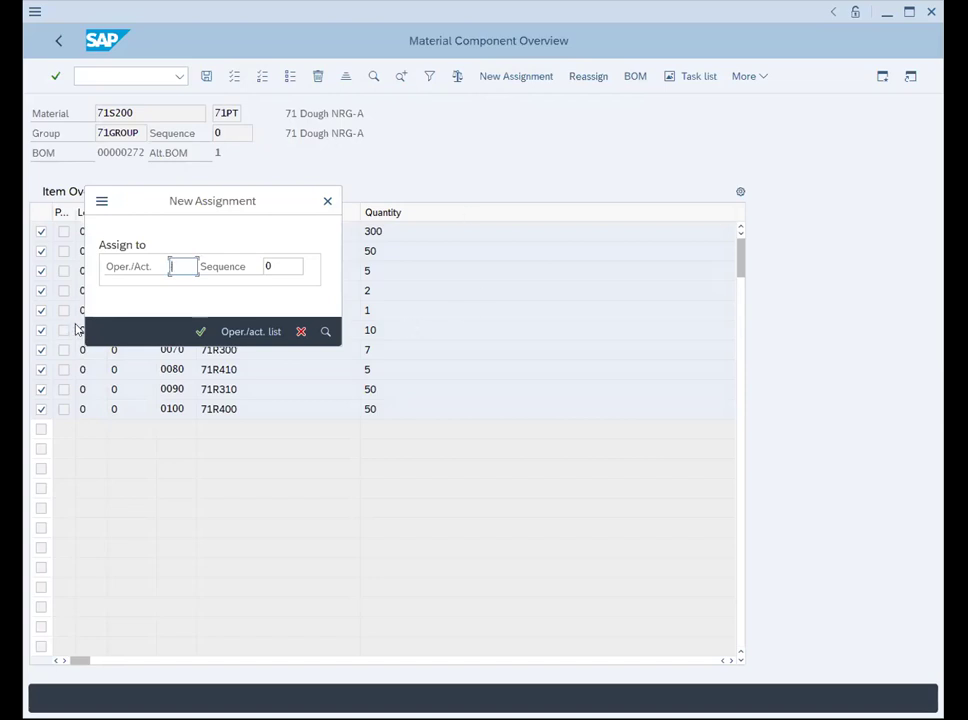
left_click(244, 334)
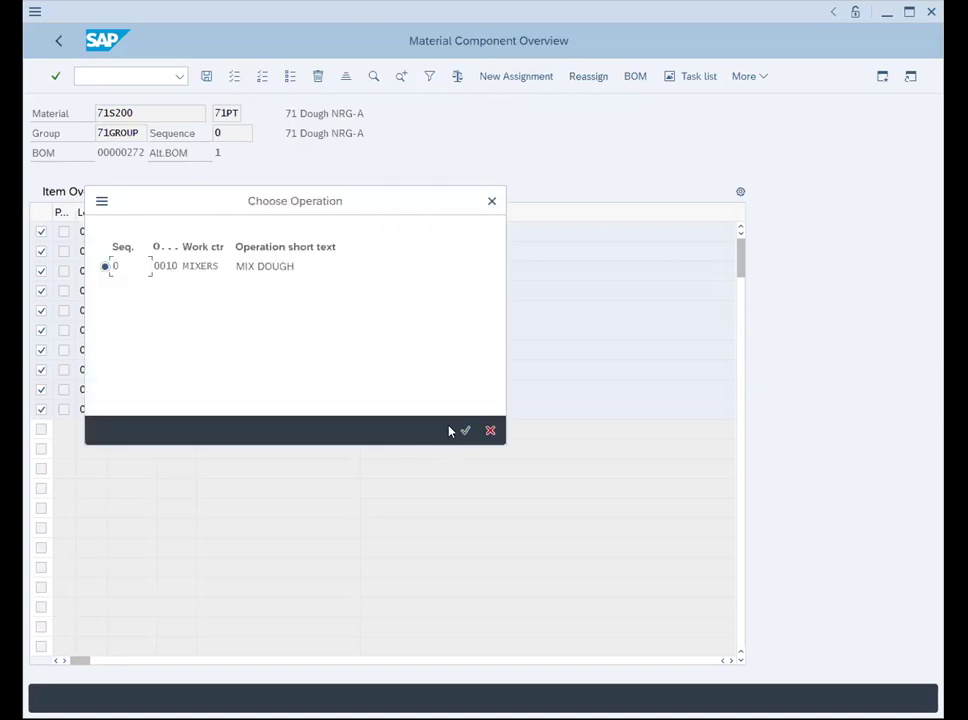
left_click(464, 431)
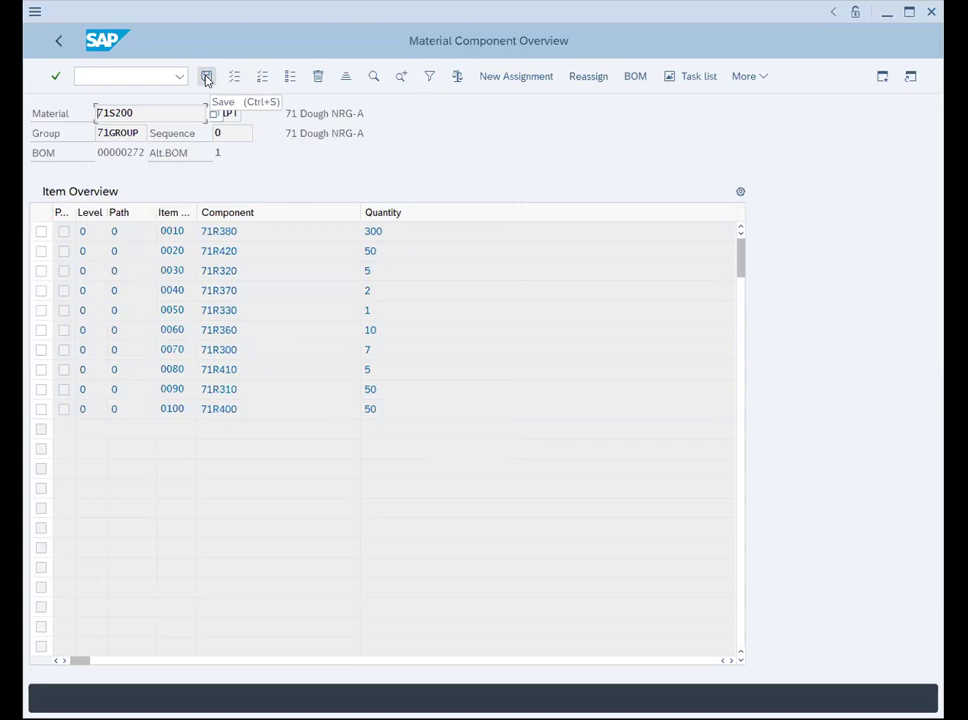
left_click(206, 77)
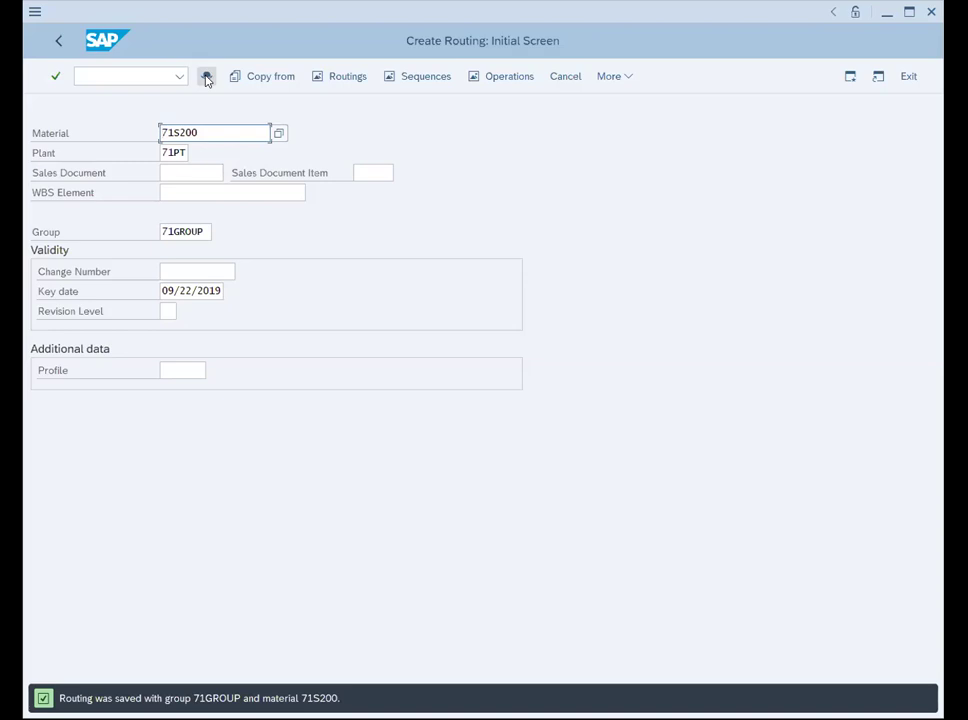
Start a new routing with transaction CA01 for material 71S210 in plant 71PT, using group 71GROUP
left_click(908, 78)
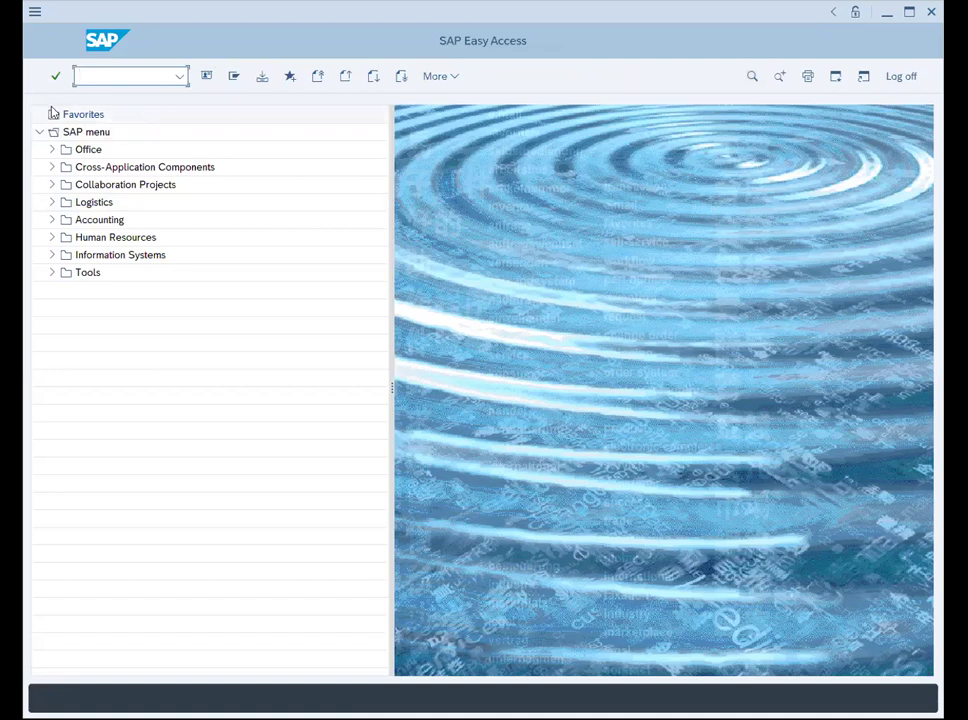
type("CA01")
key("Return")
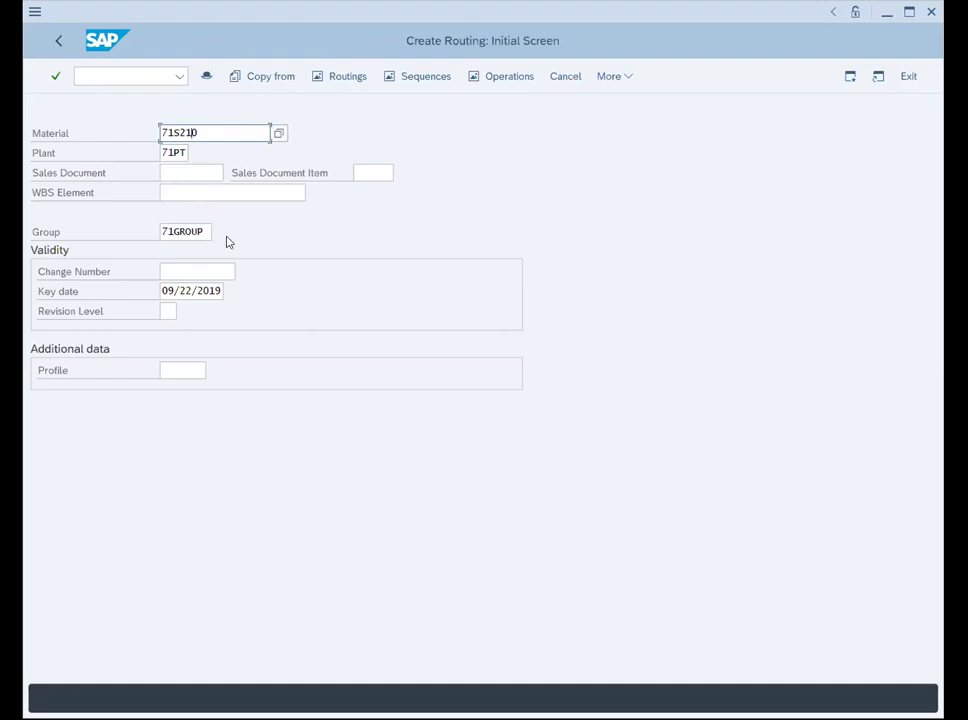
left_click(55, 79)
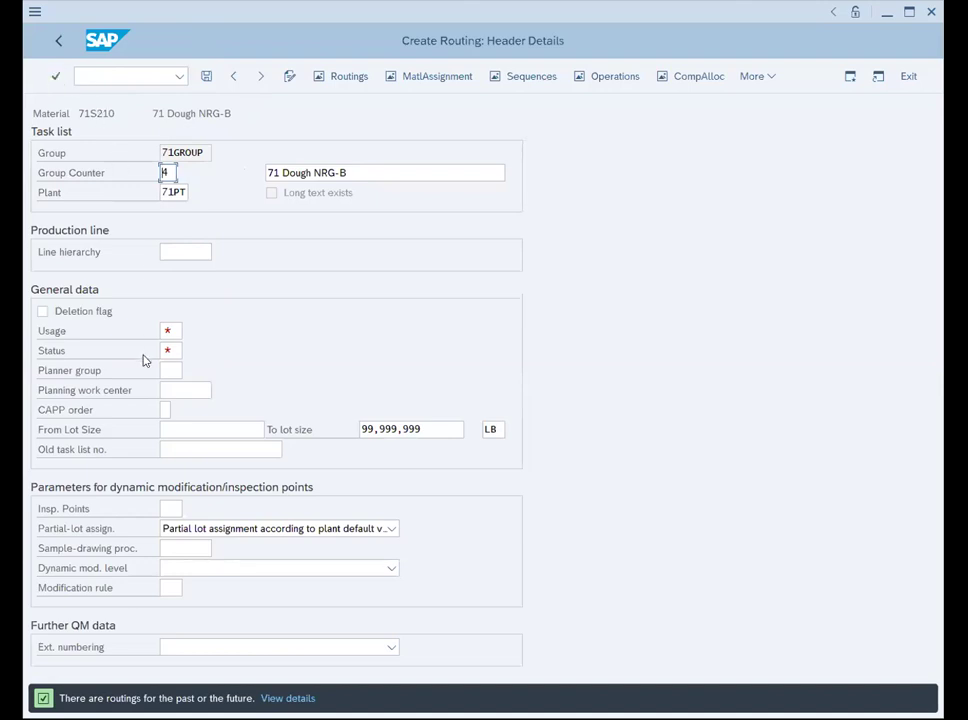
Set the routing header's usage to 1 and its status to 4
left_click(169, 330)
type("1")
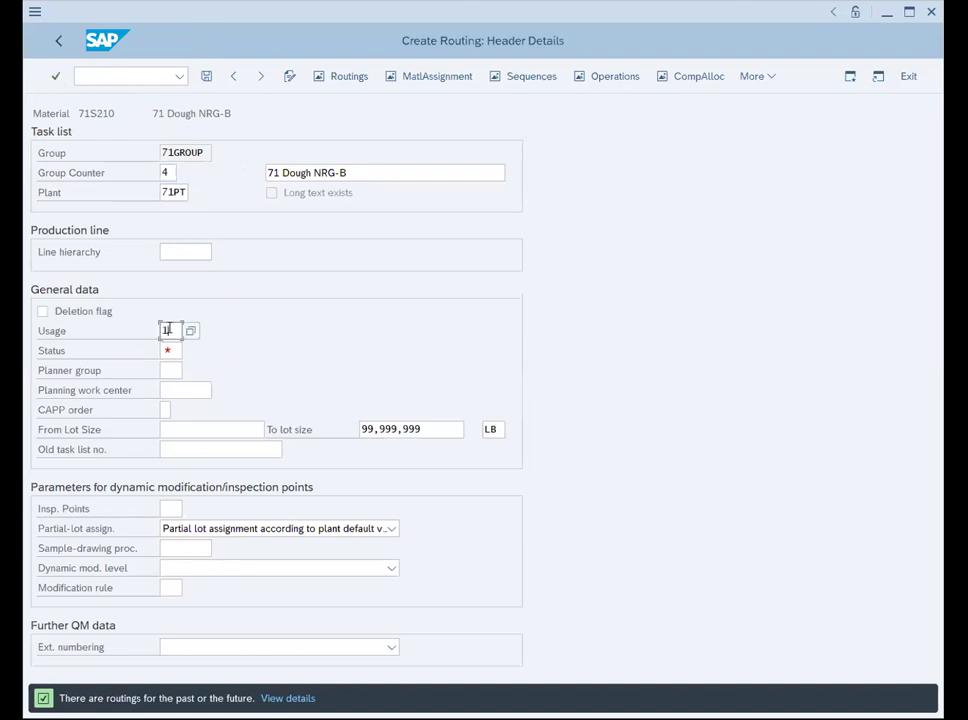
left_click(170, 344)
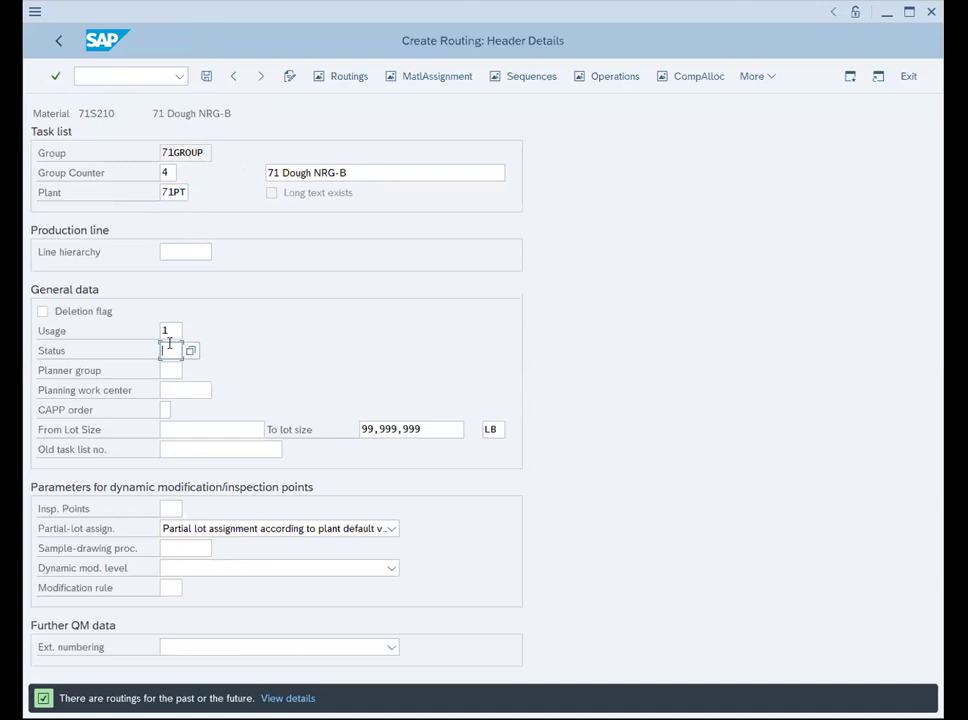
type("4")
Define operation 0010 in the operation overview with work center MIXERS, control key MIX and description MIX DOUGH
left_click(608, 78)
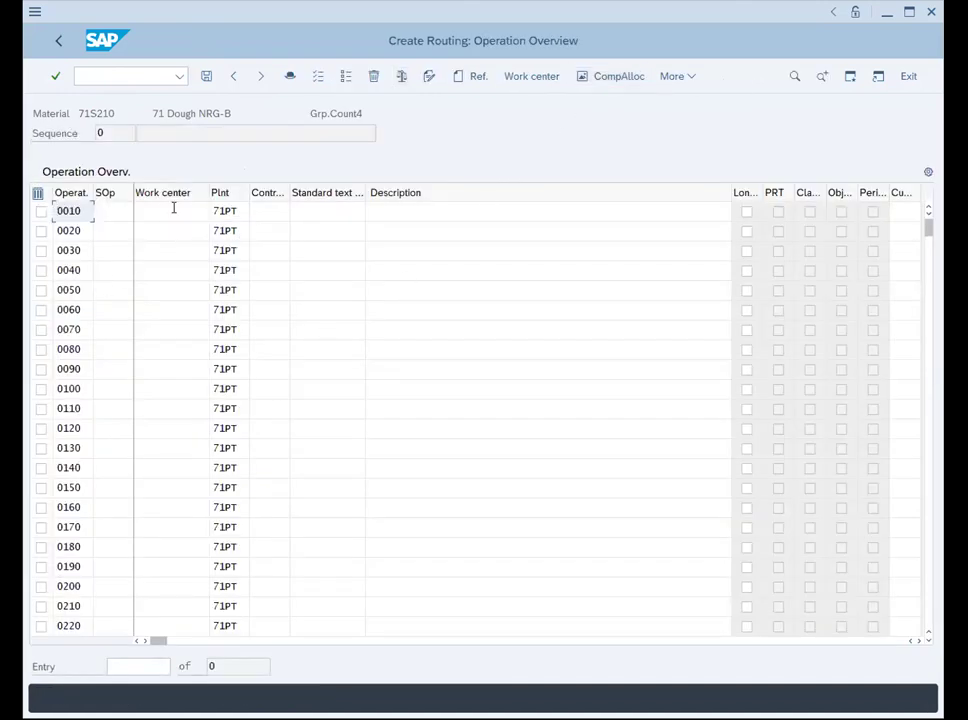
left_click(173, 208)
type("MIXERS")
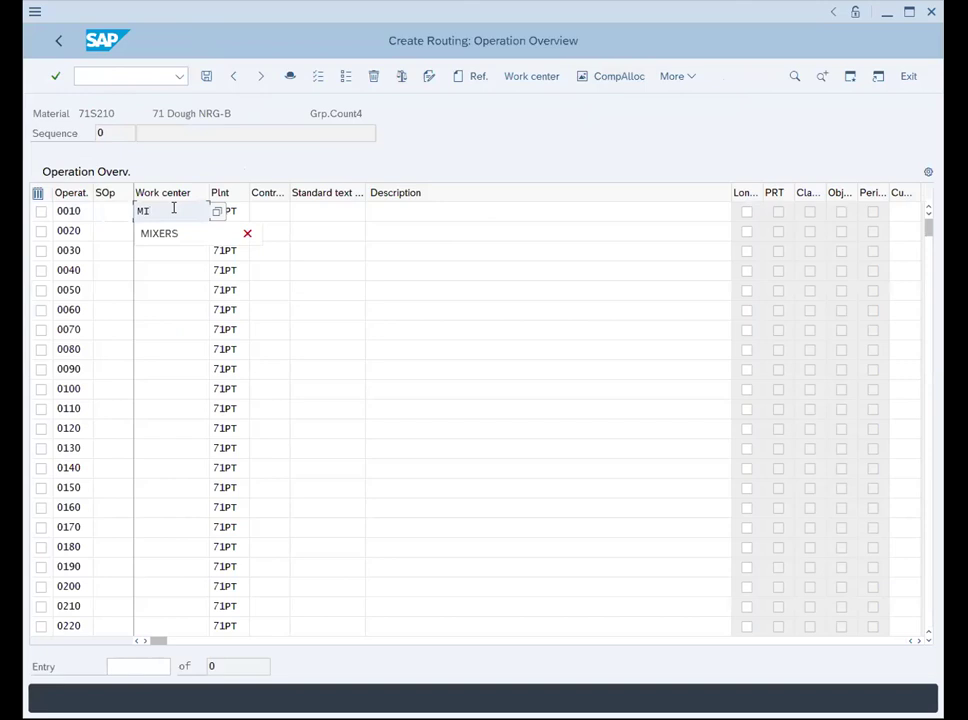
left_click_drag(289, 191, 307, 191)
left_click(274, 212)
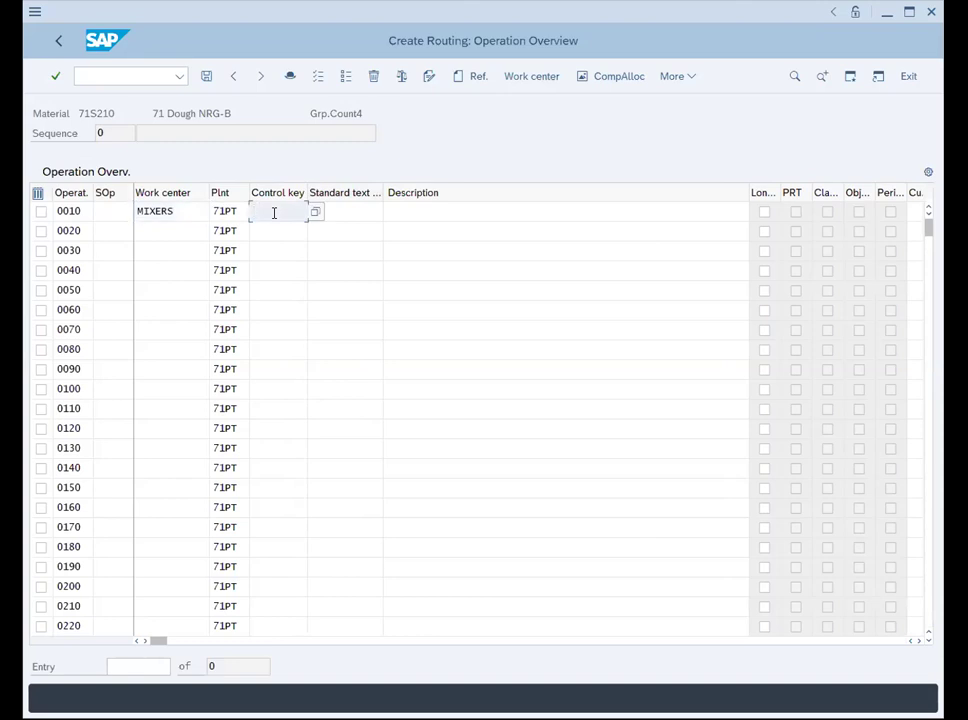
type("MIX")
left_click(408, 210)
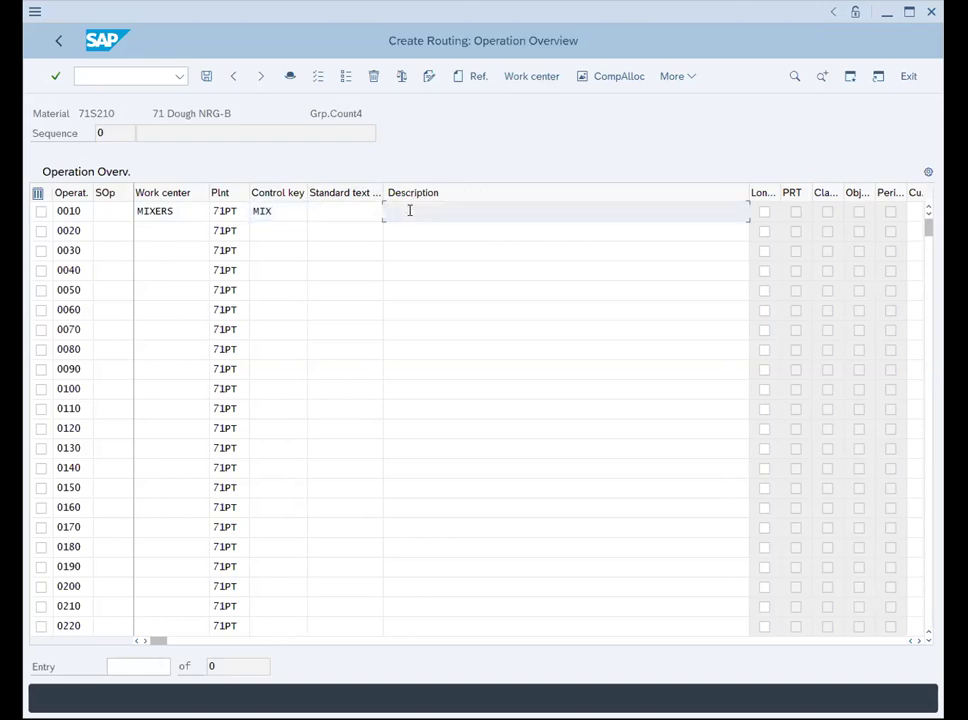
type("MIX DOUGH")
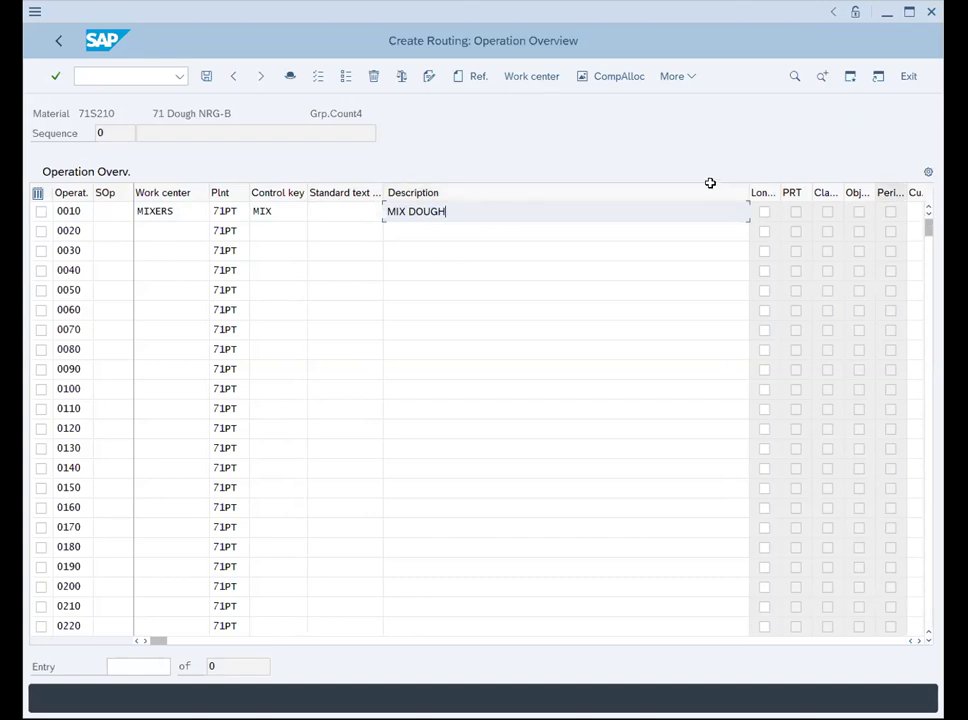
Set the base quantity of operation 0010 to 500 LB and validate the entry
left_click_drag(748, 197, 485, 200)
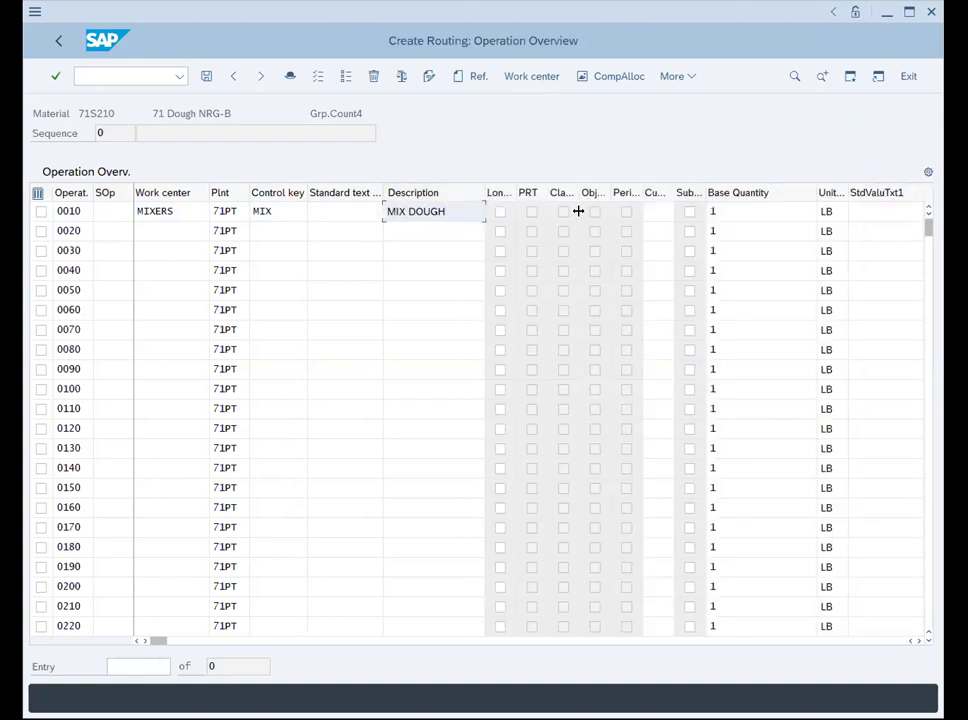
left_click(723, 208)
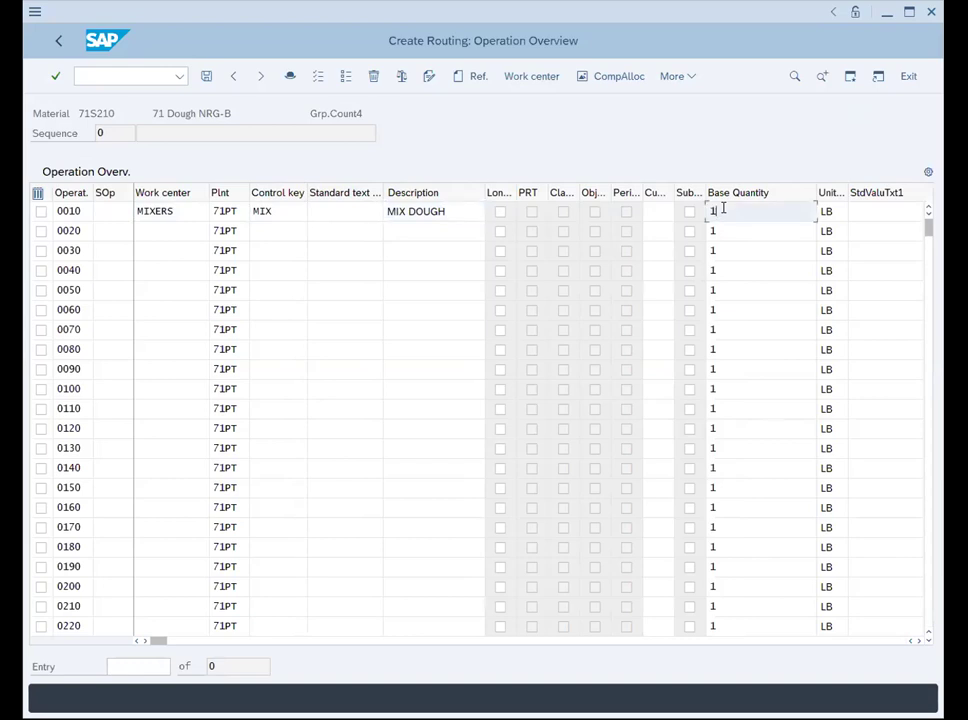
key("BackSpace")
type("500")
left_click(54, 80)
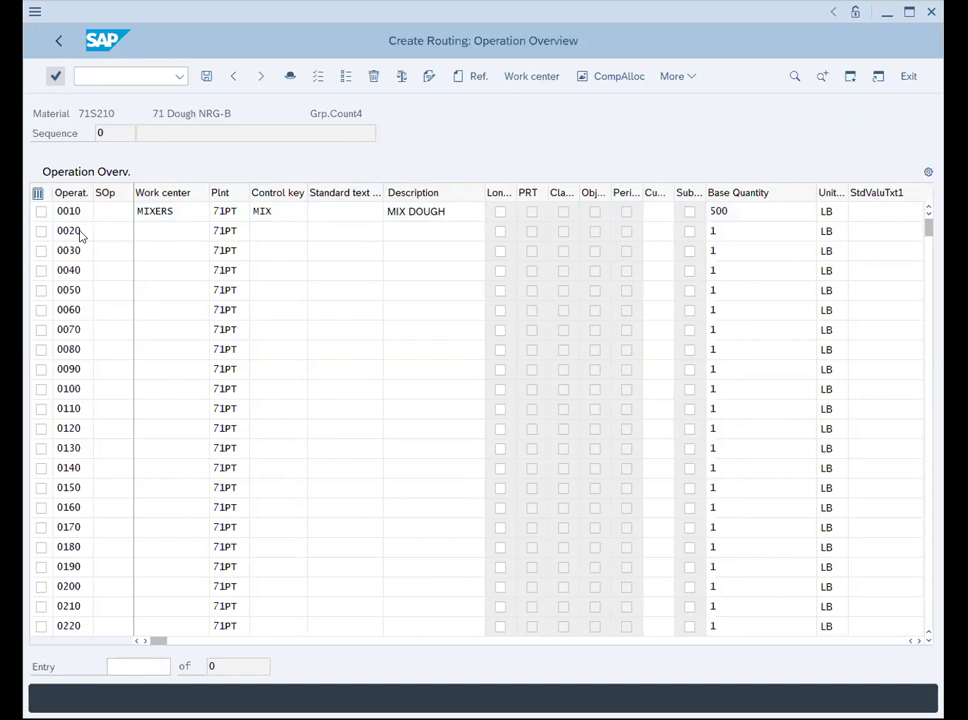
Enter a setup time of 30 MIN and a machine time of 30 MIN for operation 0010
left_click(919, 642)
left_click(919, 642)
left_click(919, 642)
left_click(919, 642)
left_click(919, 642)
left_click(634, 209)
type("30")
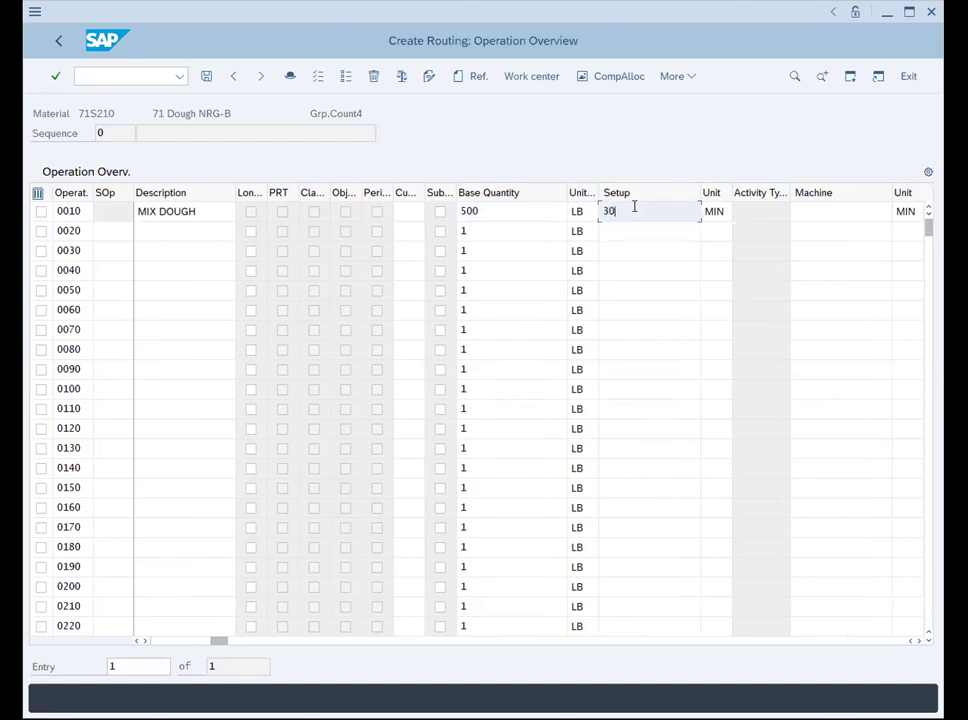
left_click(805, 211)
type("30")
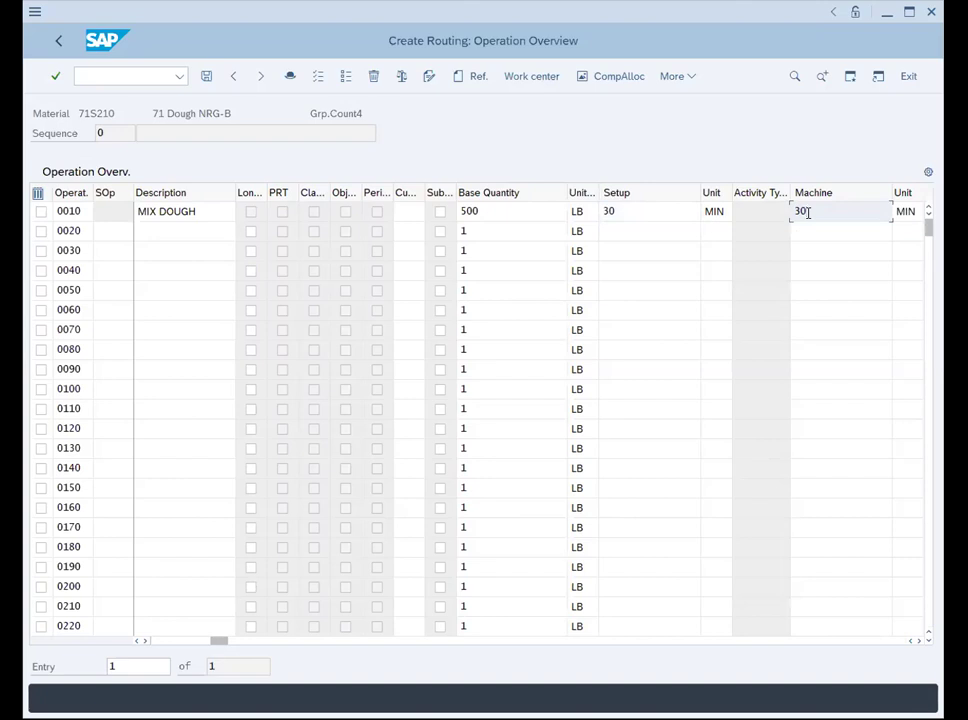
Allocate all components of material 71S210 to operation 0010 MIX DOUGH and save the routing
left_click(627, 78)
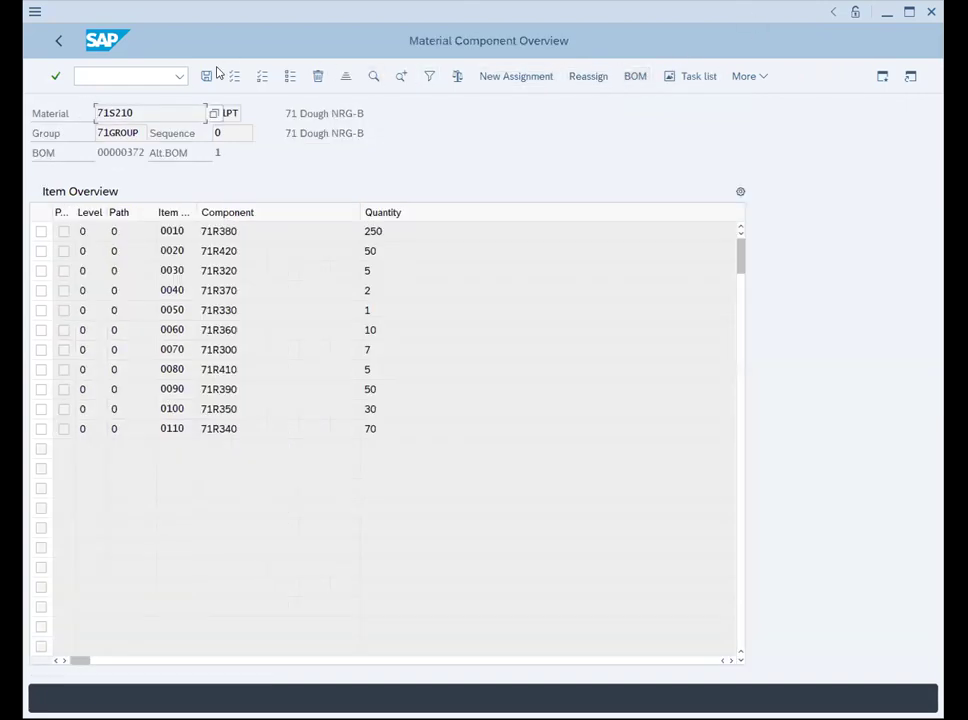
left_click(233, 76)
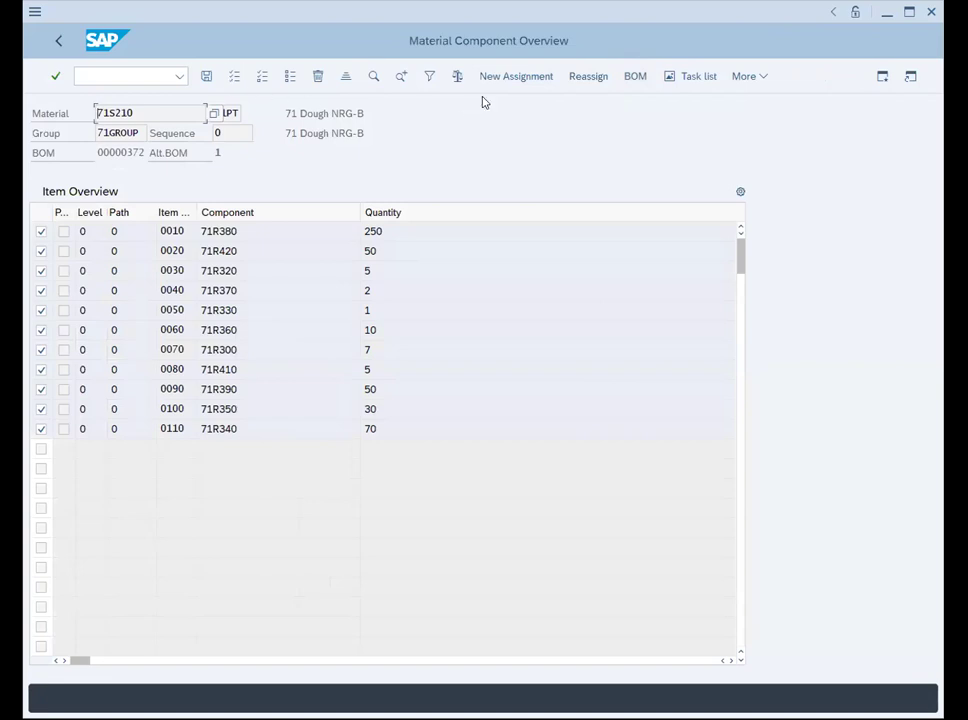
left_click(514, 77)
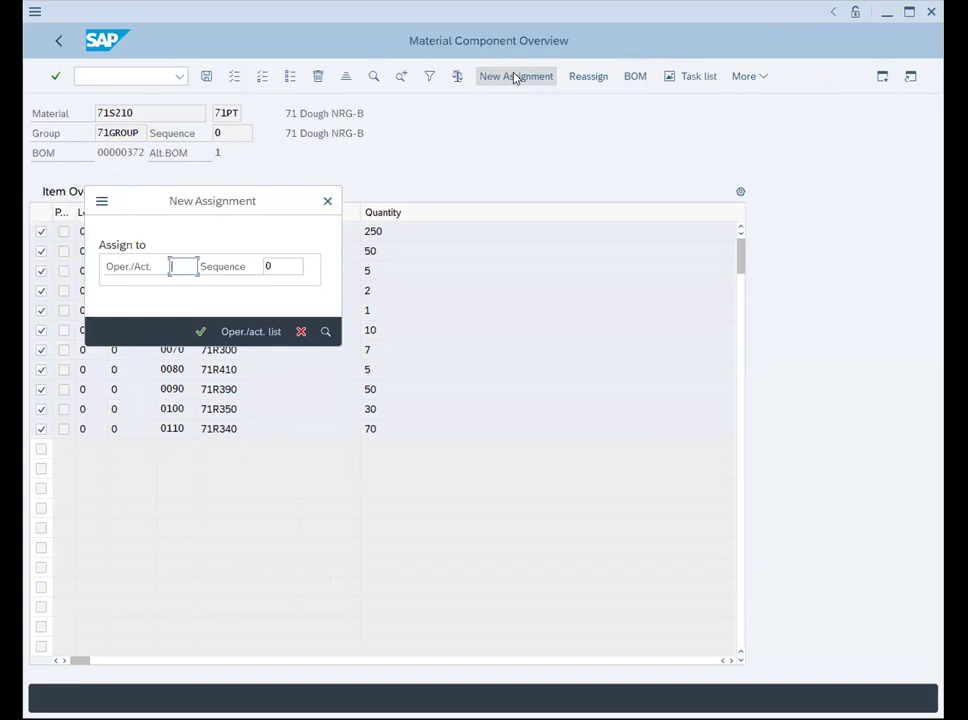
left_click(240, 335)
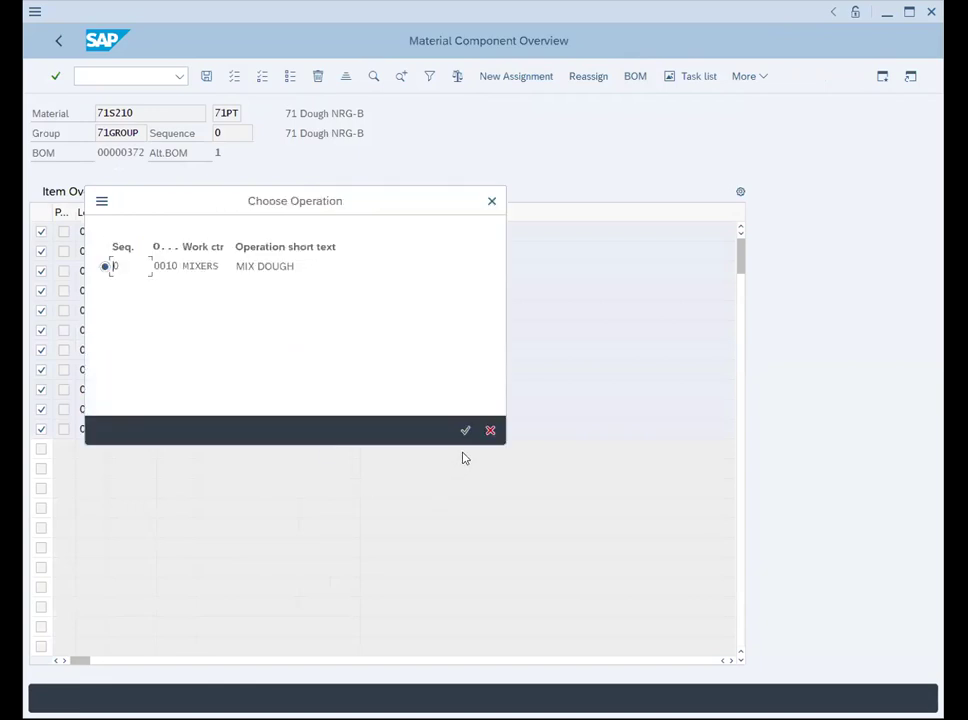
left_click(464, 430)
left_click(205, 78)
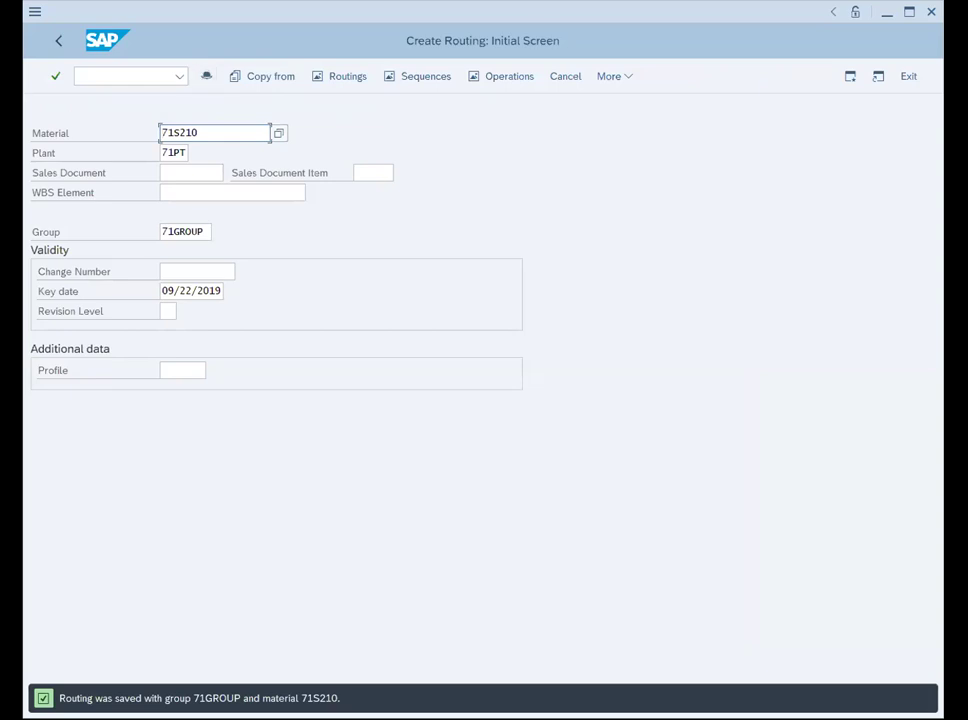
Leave routing creation and start product group creation with transaction MC84
left_click(910, 82)
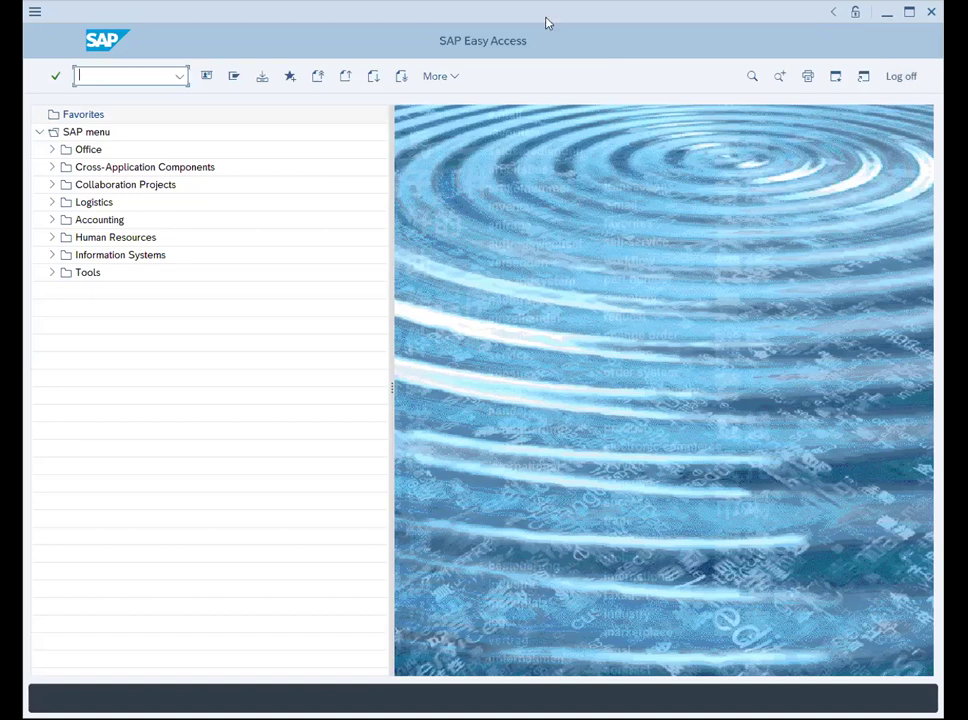
type("MC84")
key("Return")
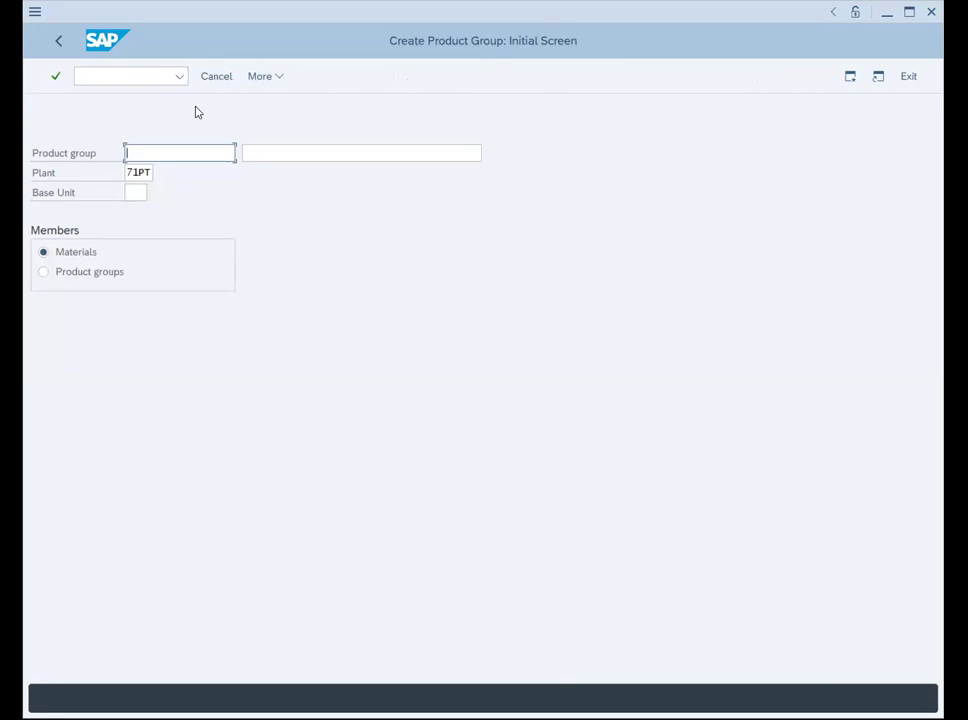
Name the product group 71 NRG Group and describe it as "71 NRG-A and NRG-B Bars"
type("71 NRG Group")
left_click(257, 151)
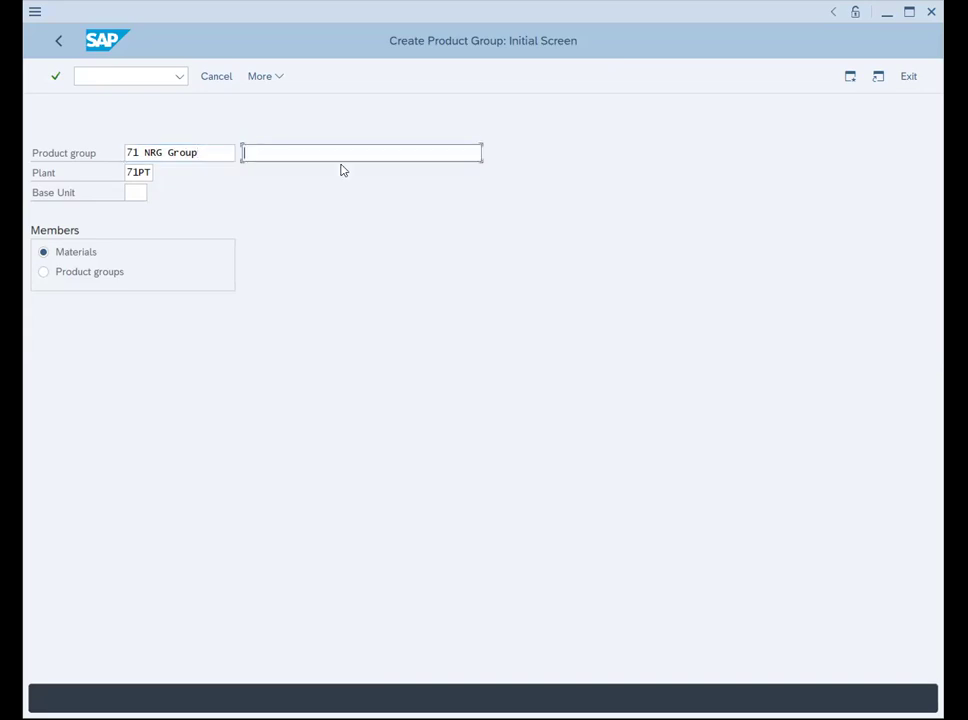
type("71 NRG-A and nrg")
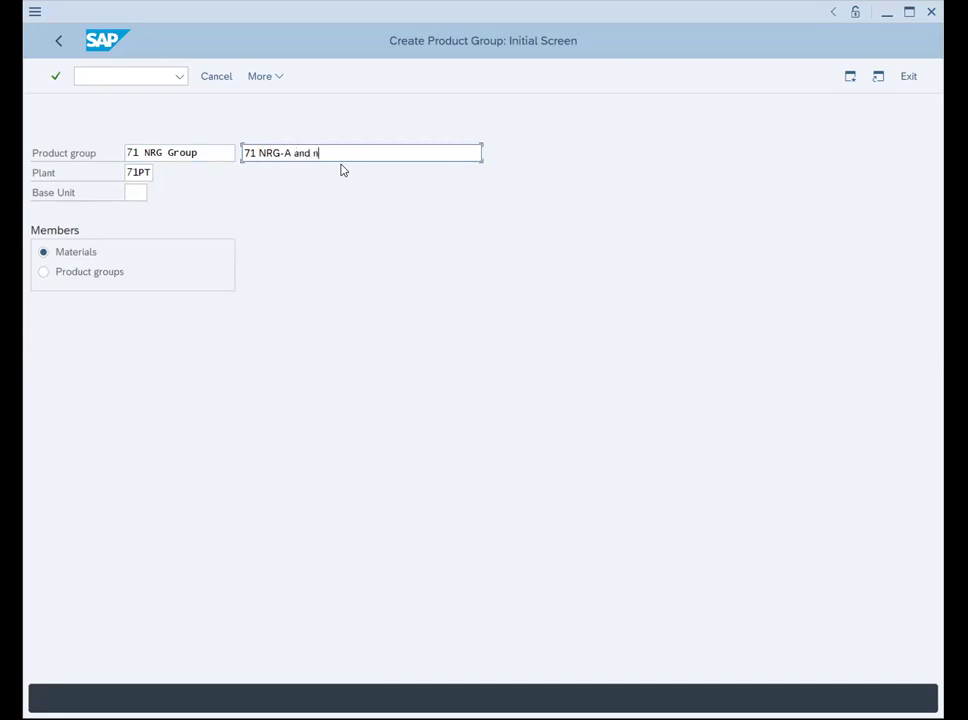
type(" b")
key("BackSpace")
key("BackSpace")
key("BackSpace")
key("BackSpace")
key("BackSpace")
type("NRG-B Bars")
Choose CS (Case) as the product group's base unit and continue to the member materials
left_click(131, 191)
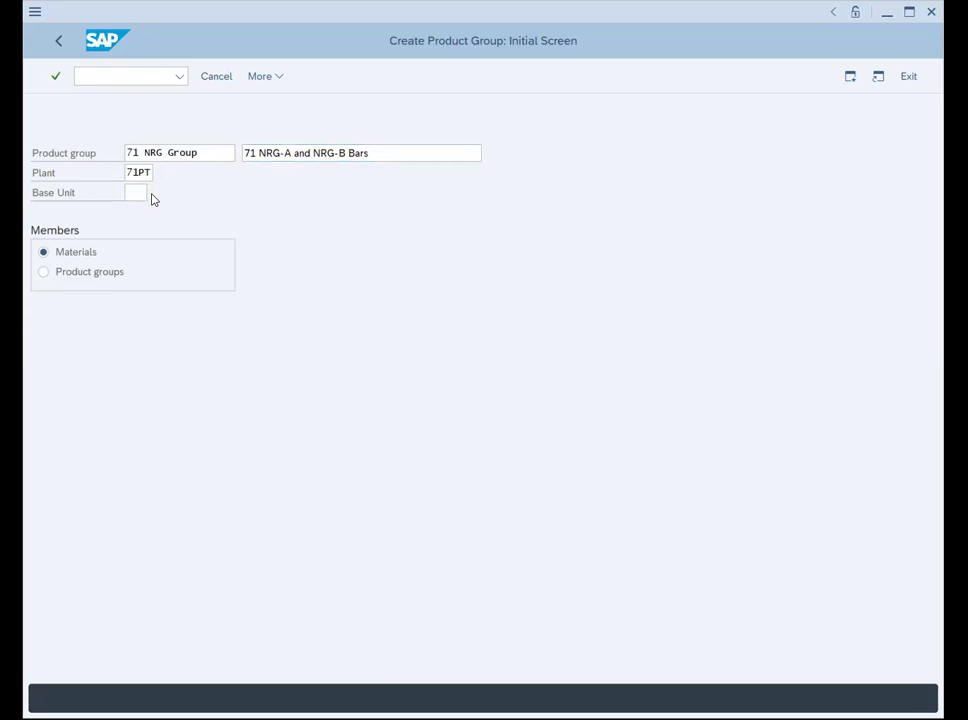
key("F4")
scroll(153, 225, "down", 4)
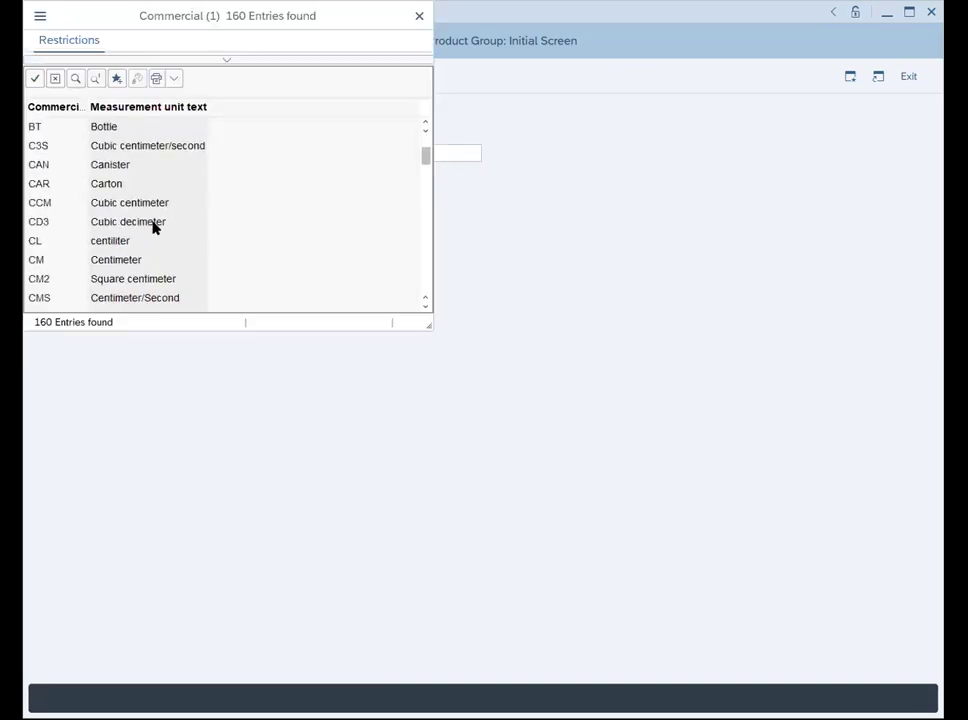
scroll(153, 227, "down", 1)
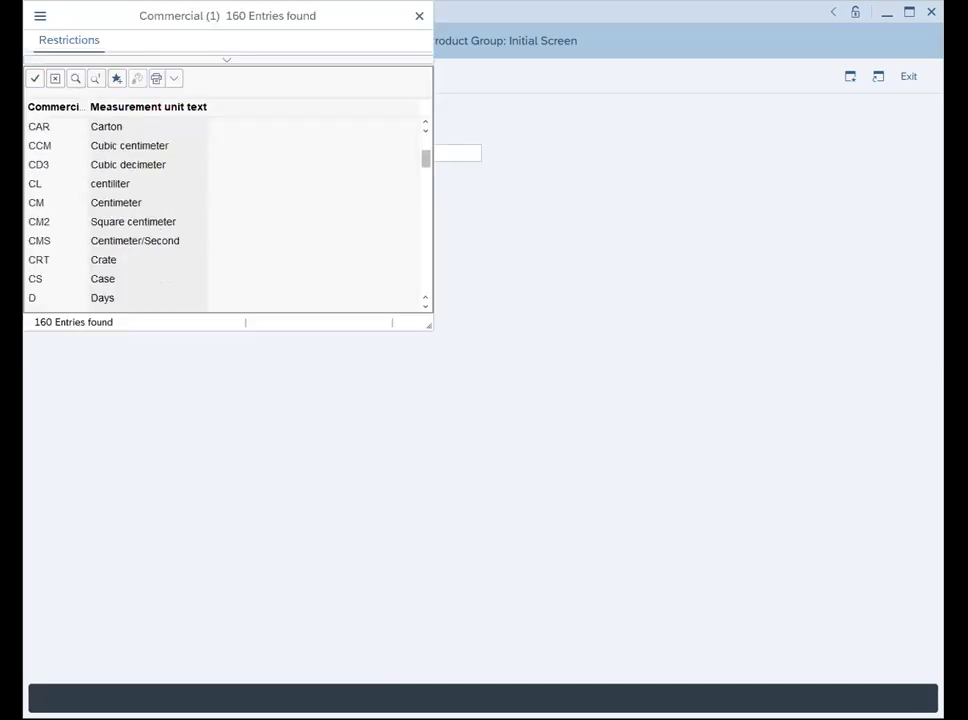
left_click(33, 281)
left_click(35, 78)
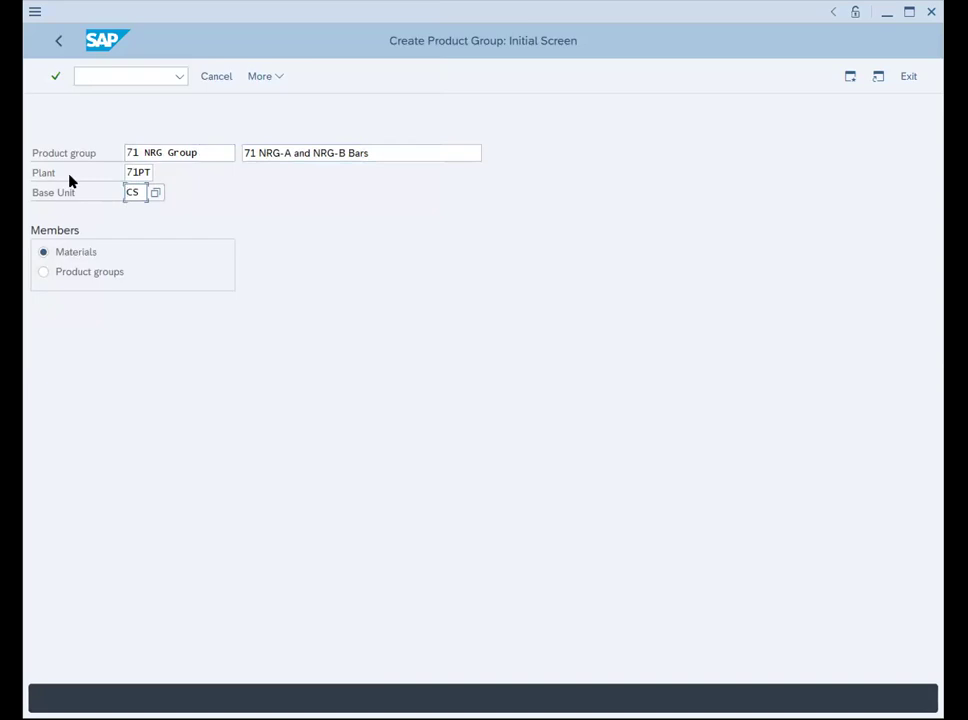
left_click(366, 153)
left_click(55, 77)
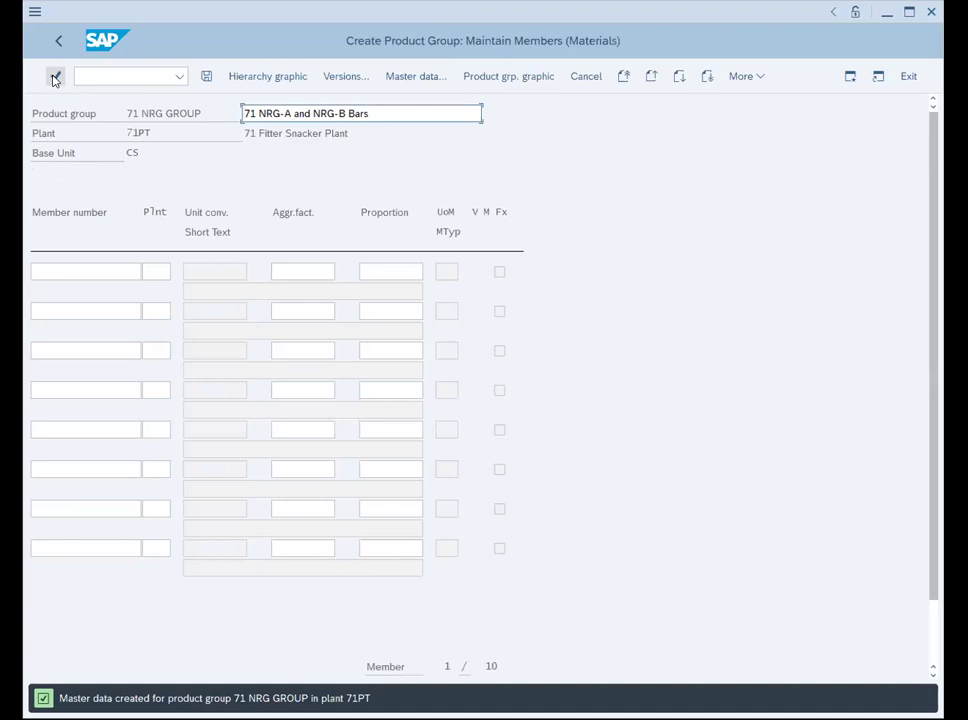
Enter materials 71F100 and 71F110 as the first two members of the product group
left_click(67, 273)
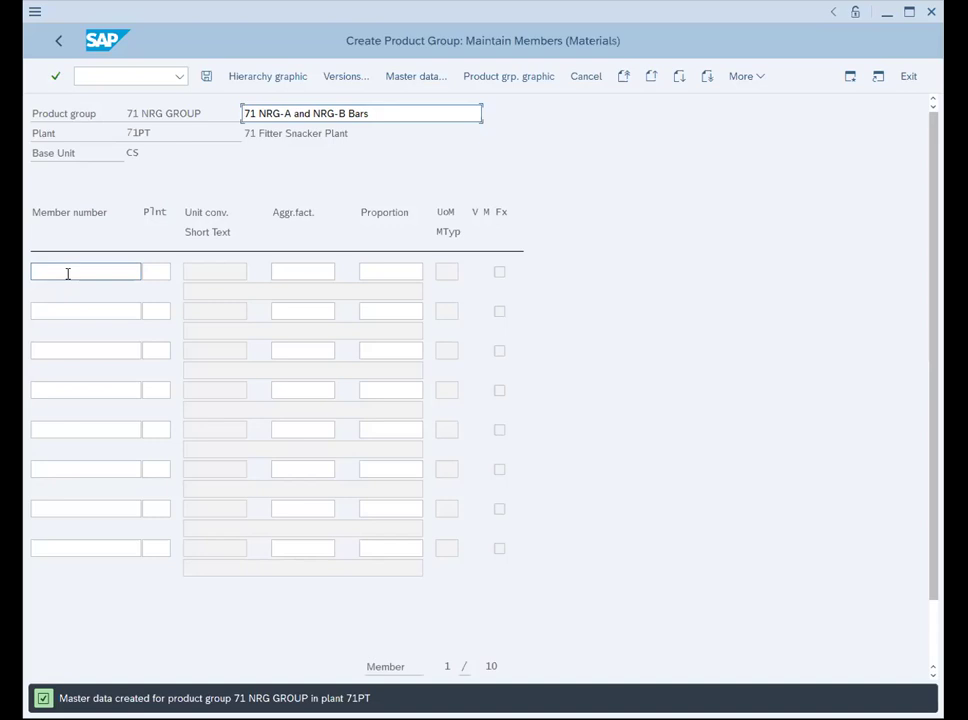
type("71f100")
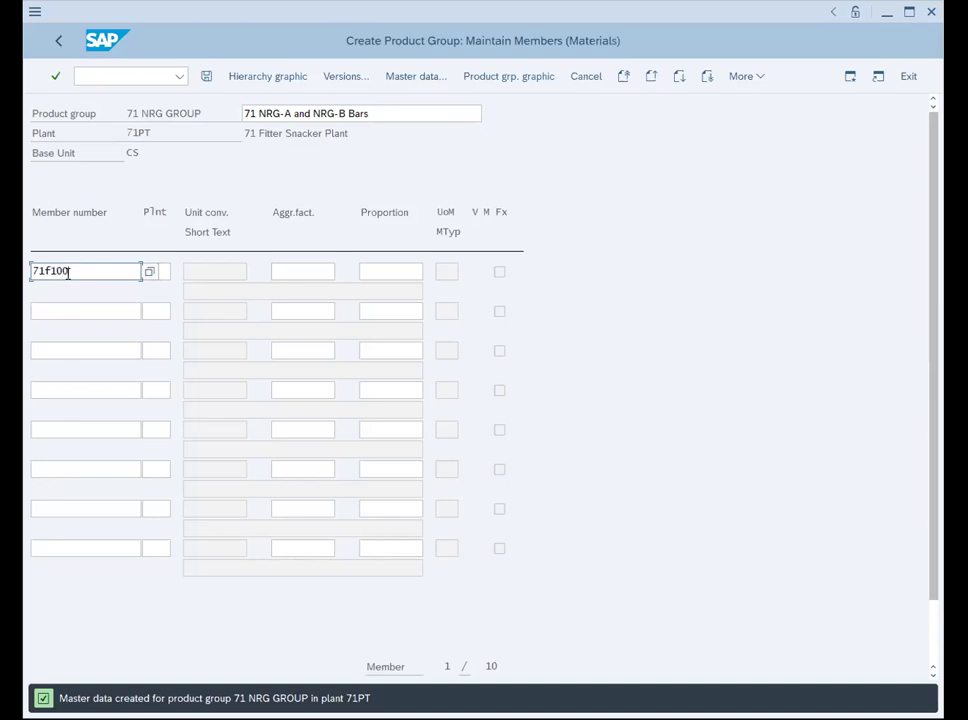
key("BackSpace")
key("BackSpace")
key("BackSpace")
key("BackSpace")
type("F100")
left_click(55, 314)
type("78")
key("BackSpace")
type("1F11")
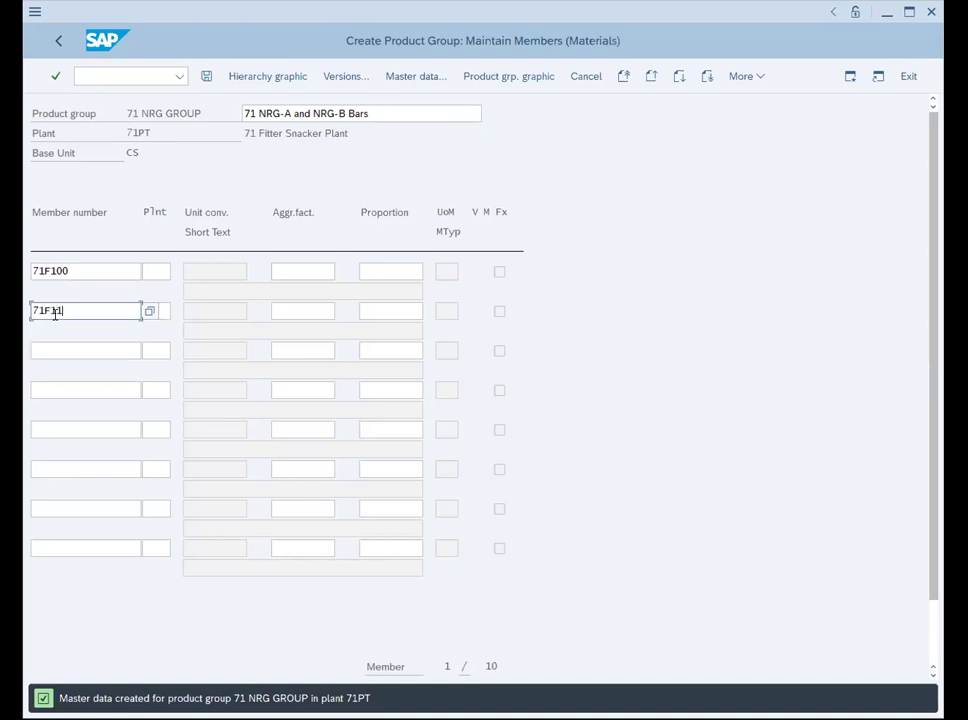
type("0")
Assign plant 71PT to both product group members
left_click(157, 271)
type("71")
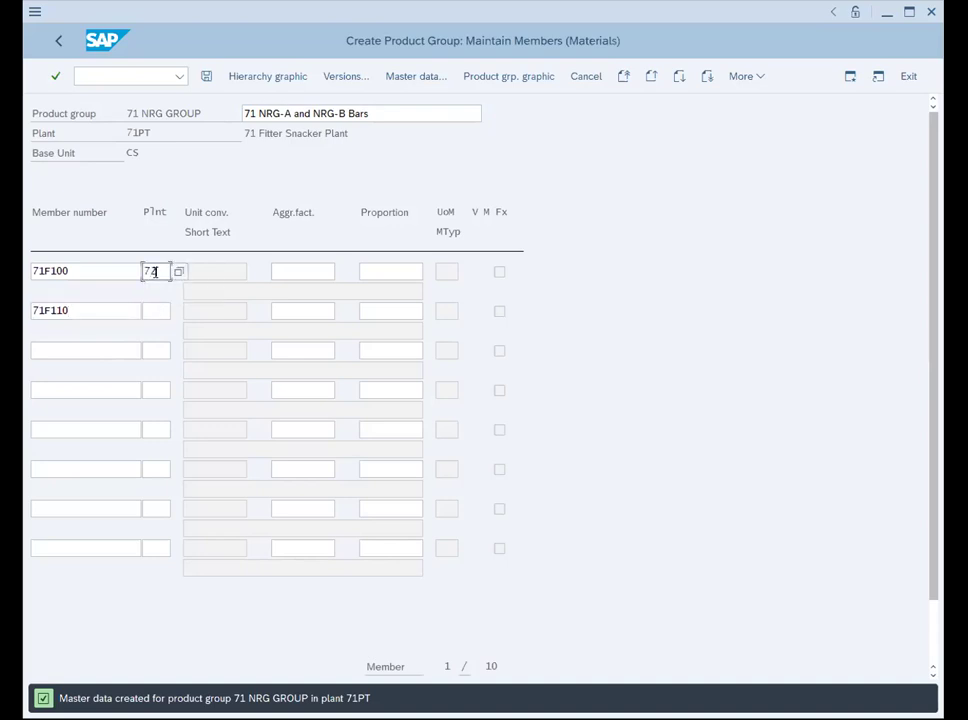
type("PT")
left_click(158, 310)
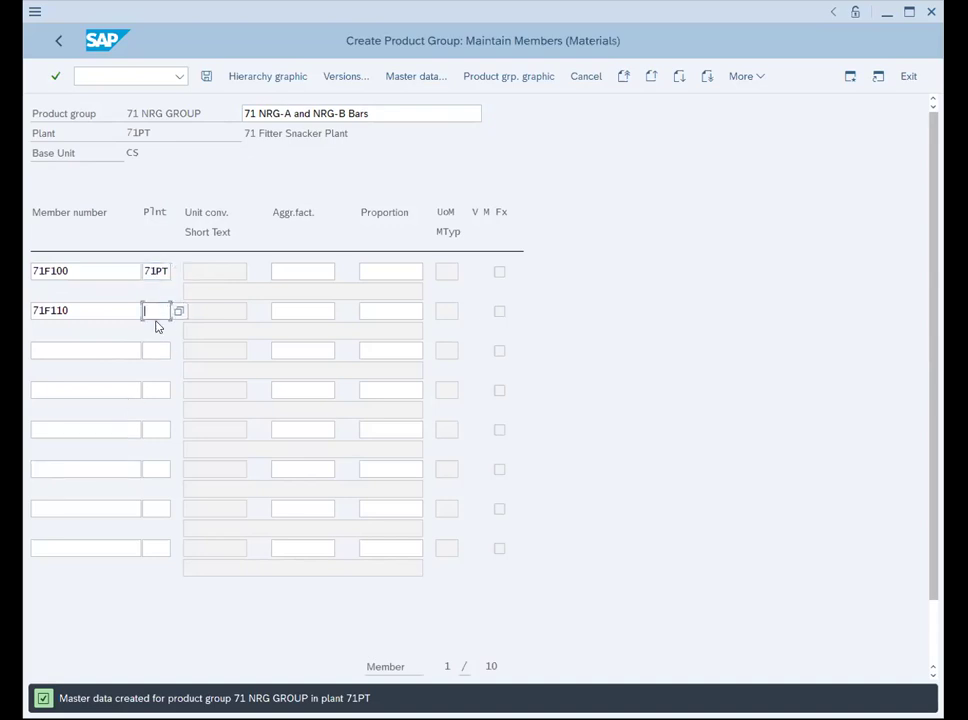
type("71PT")
Set the proportions to 70 for 71F100 and 30 for 71F110, and save the product group
left_click(403, 268)
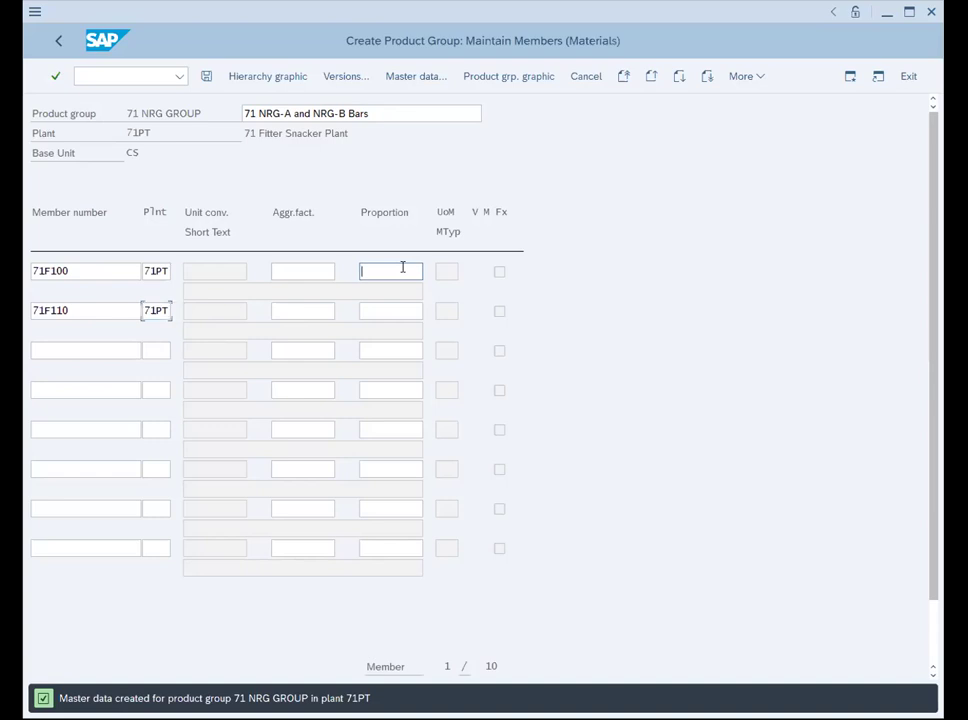
type("70")
left_click(400, 310)
type("30")
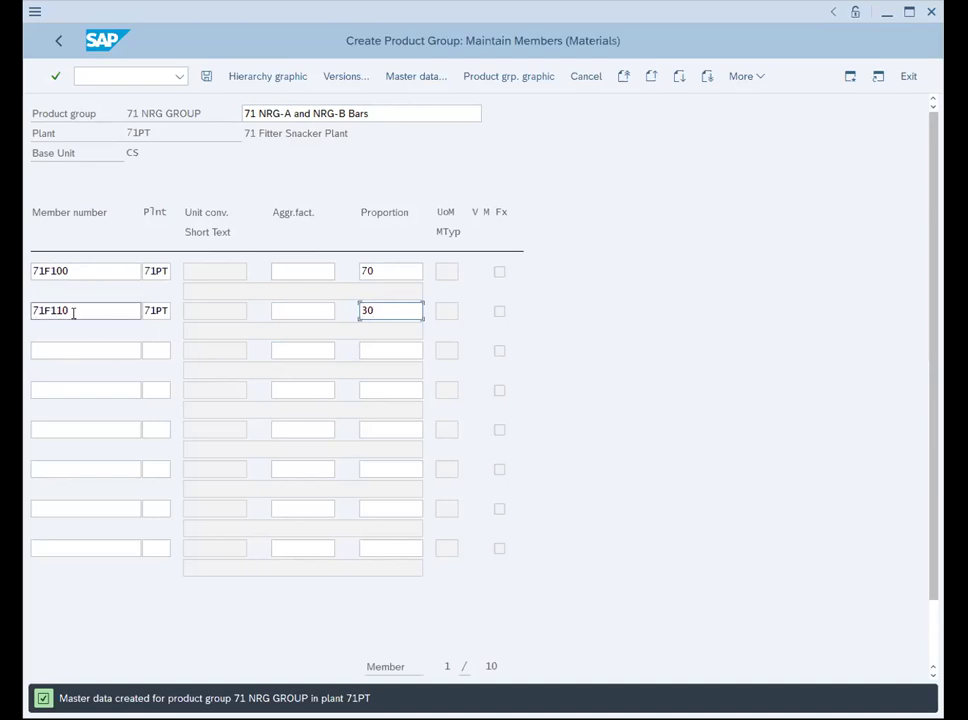
left_click(56, 77)
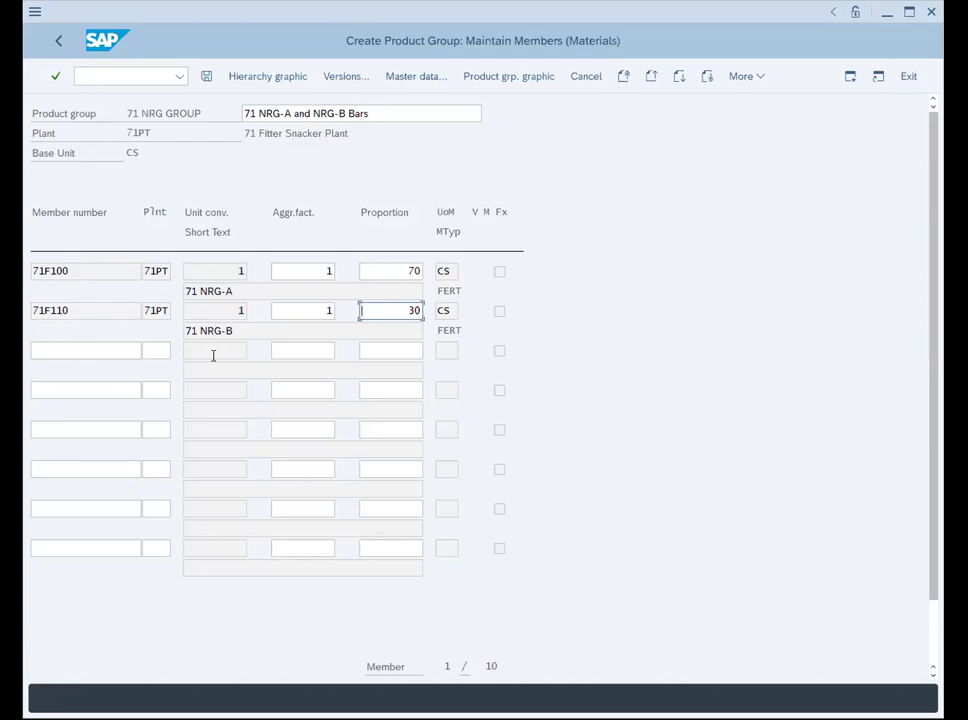
left_click(206, 78)
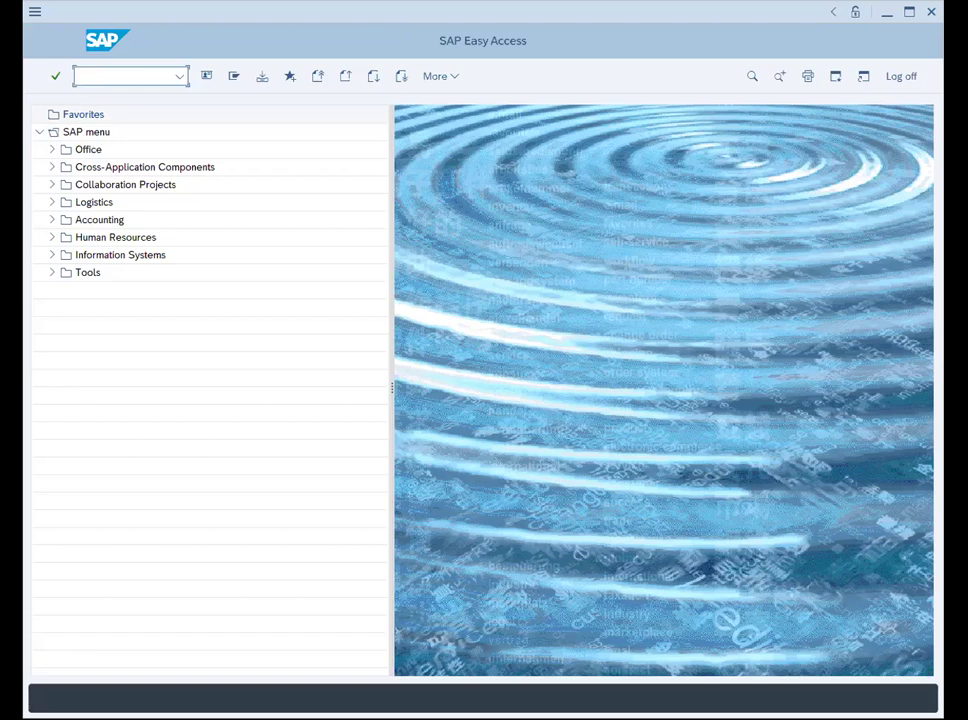
Start transaction MD02 for material 71 NRG GROUP and set the planning scope to Product group
type("MD02")
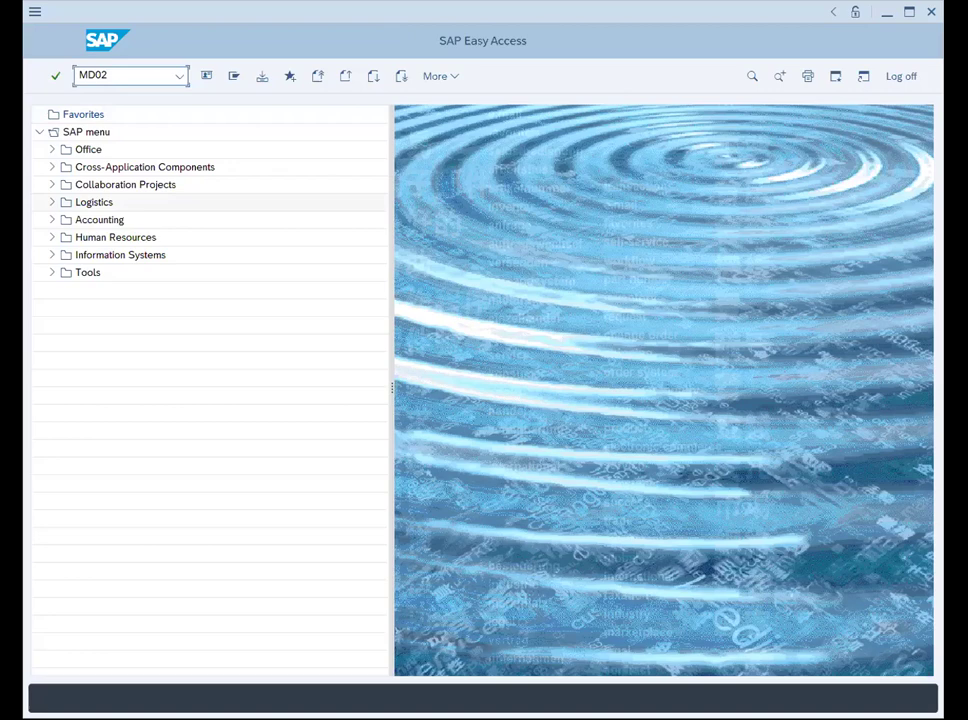
key("Return")
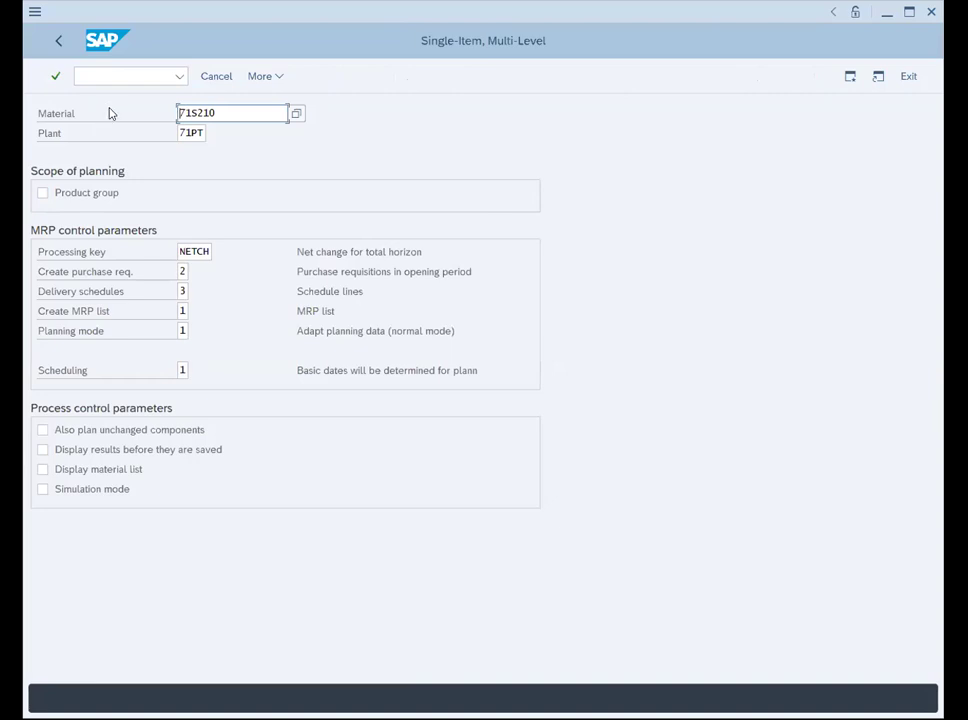
left_click_drag(216, 113, 106, 106)
type("7")
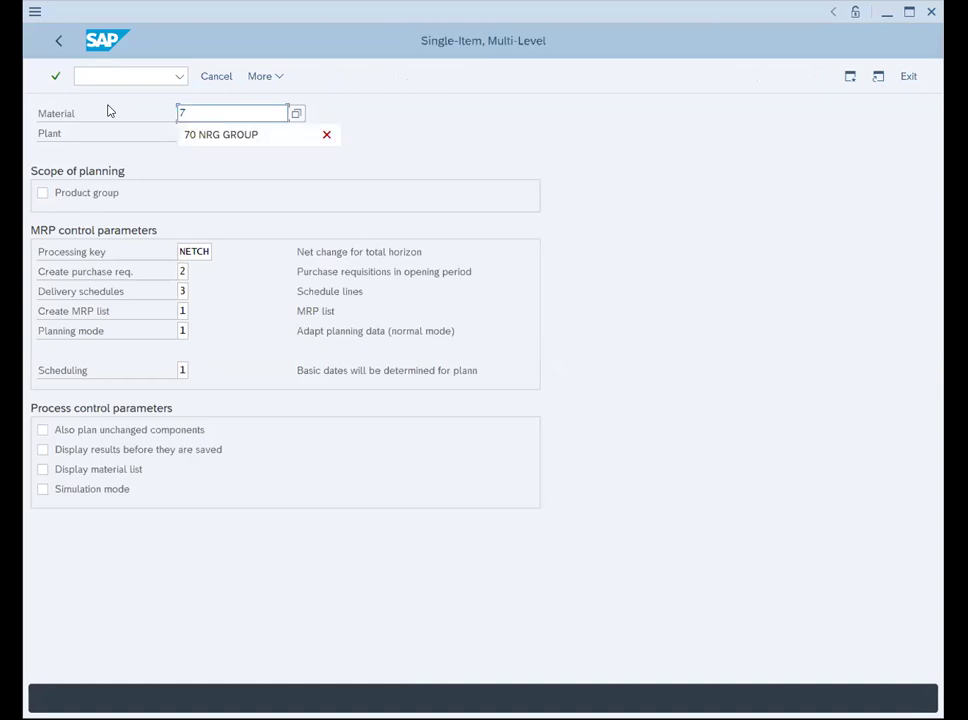
type("1 N")
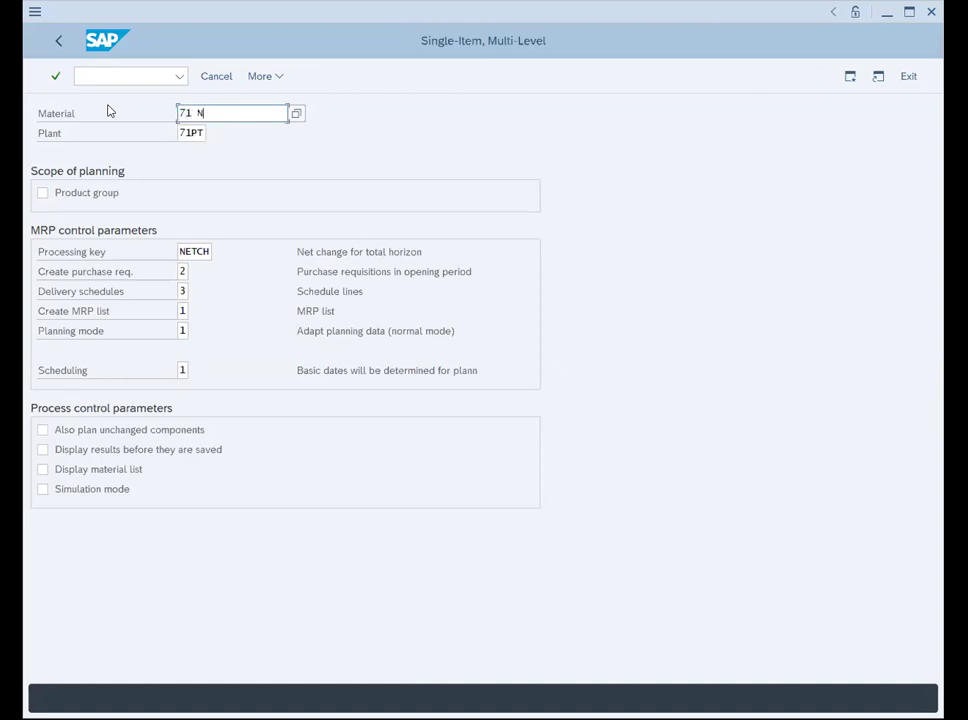
type("RG GROUP")
left_click(42, 193)
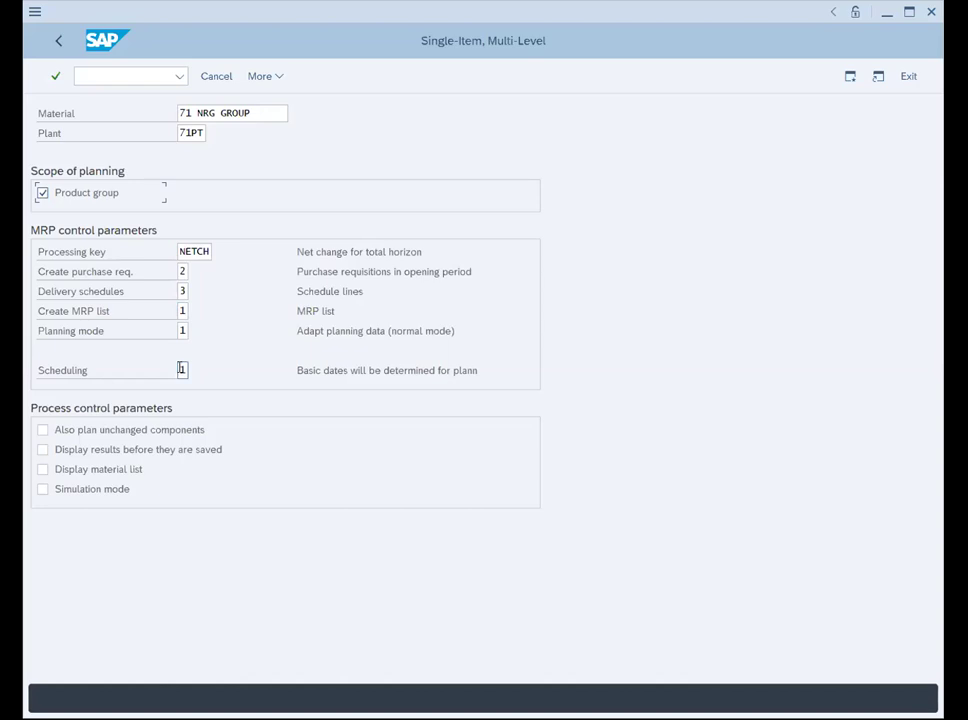
Look up the possible entries for the purchase requisition and delivery schedule parameters, keeping the current settings
left_click(185, 272)
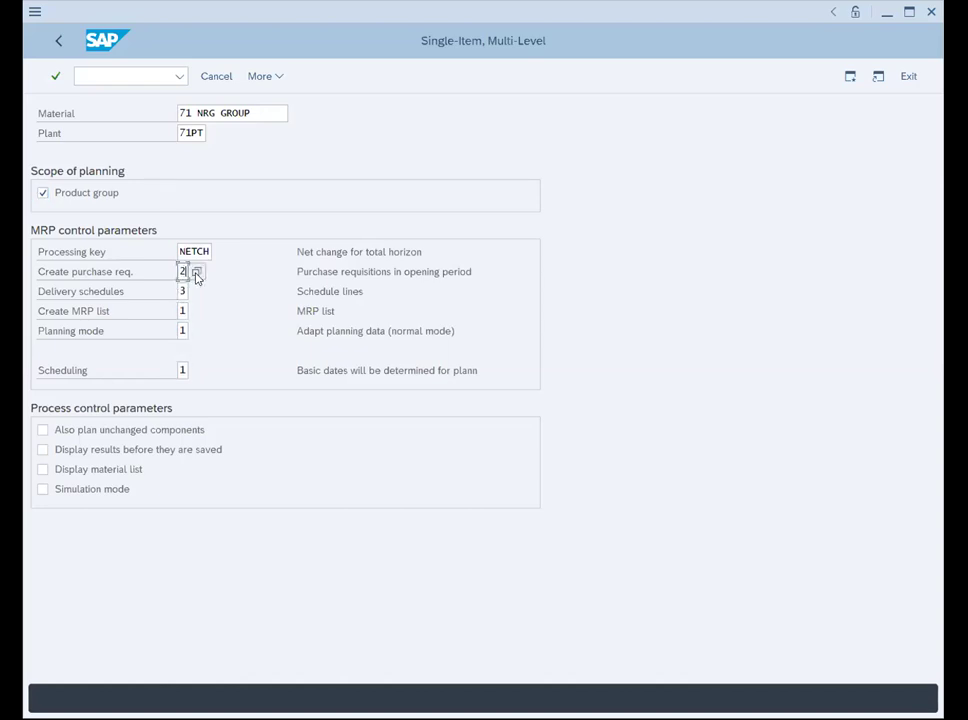
left_click(197, 278)
left_click(197, 274)
left_click(283, 108)
left_click(183, 291)
left_click(197, 293)
left_click(255, 108)
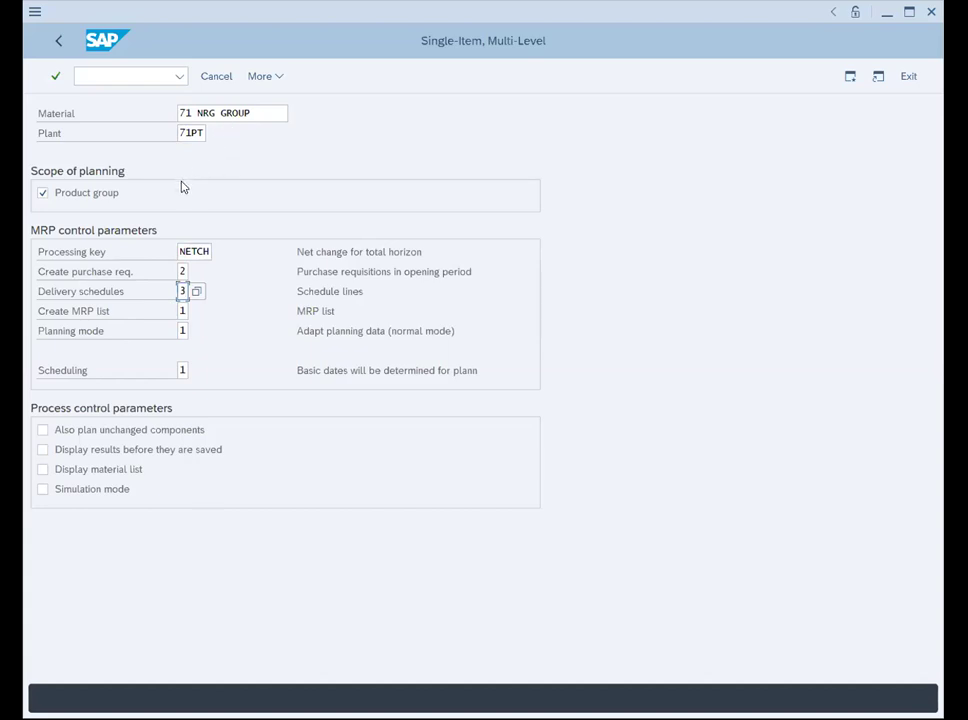
Run the multi-level MRP for the product group with the existing control parameters and leave the results
left_click(56, 84)
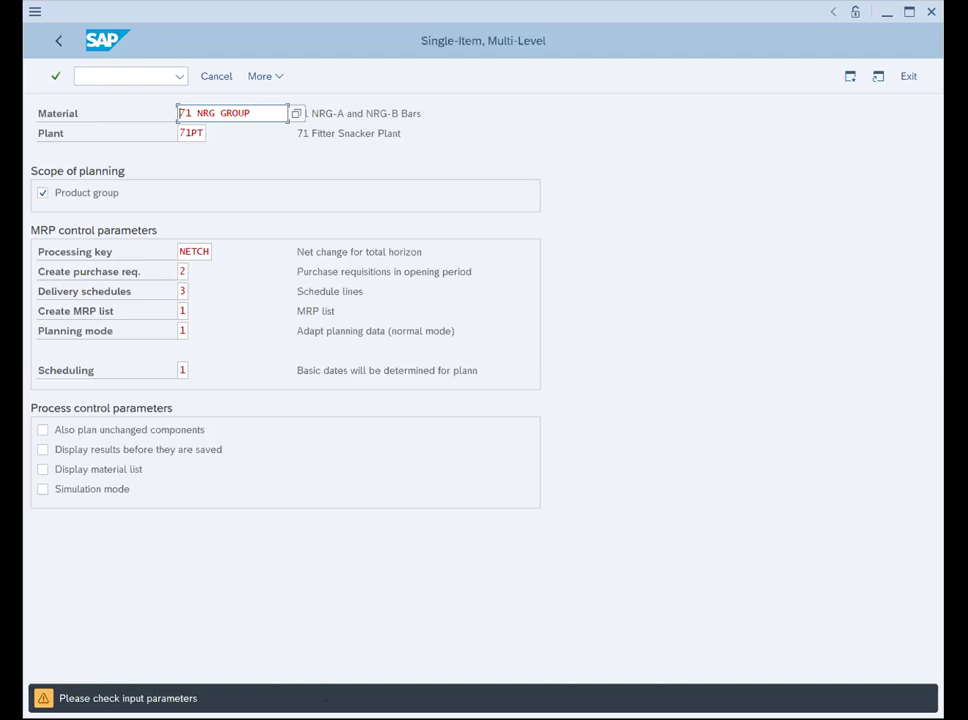
left_click(54, 76)
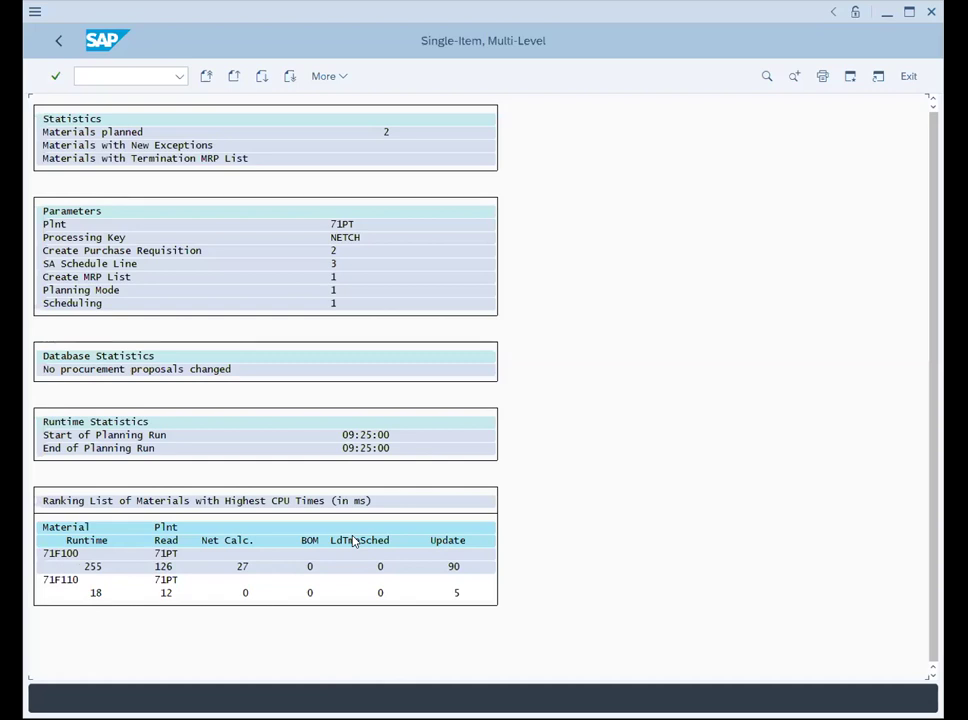
left_click(905, 77)
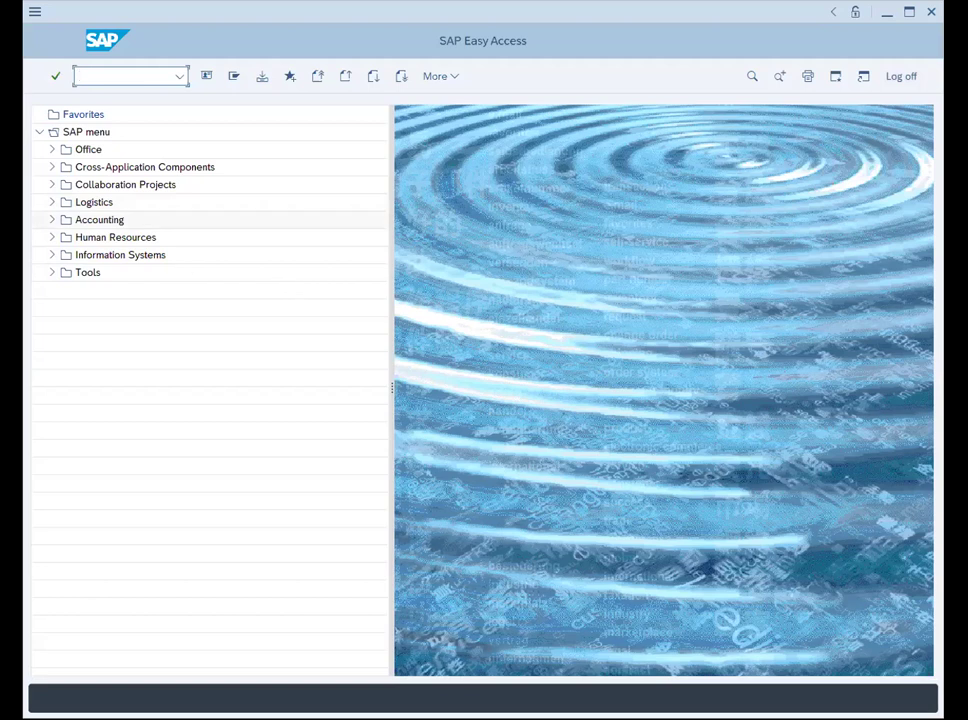
Display the stock/requirements list of material 71F100 in plant 71PT with transaction MD04
type("MD04")
key("Return")
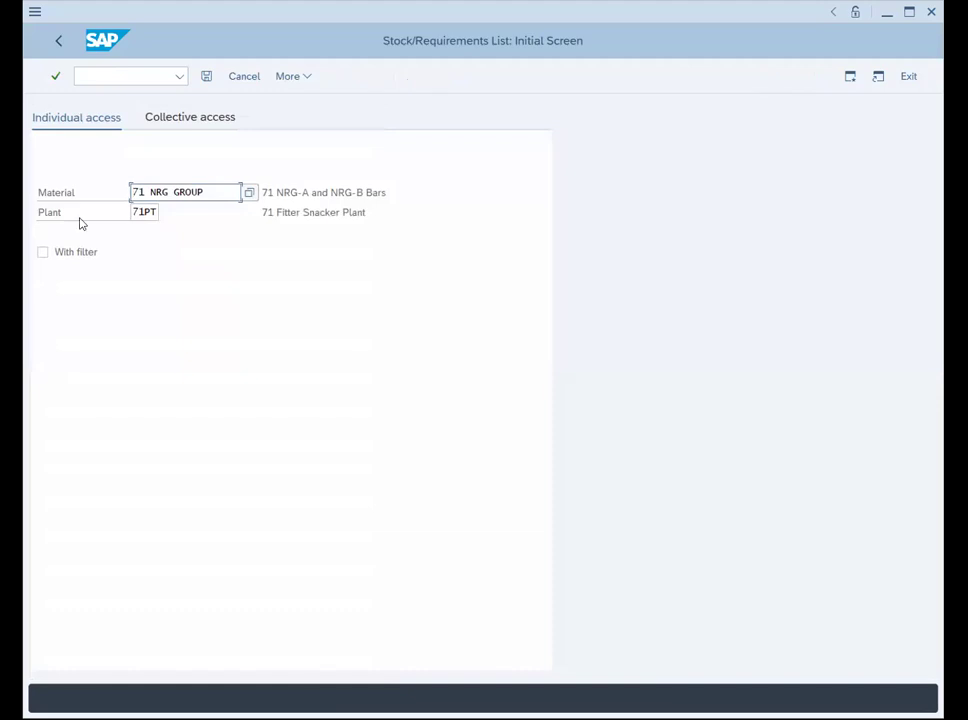
left_click_drag(208, 192, 56, 171)
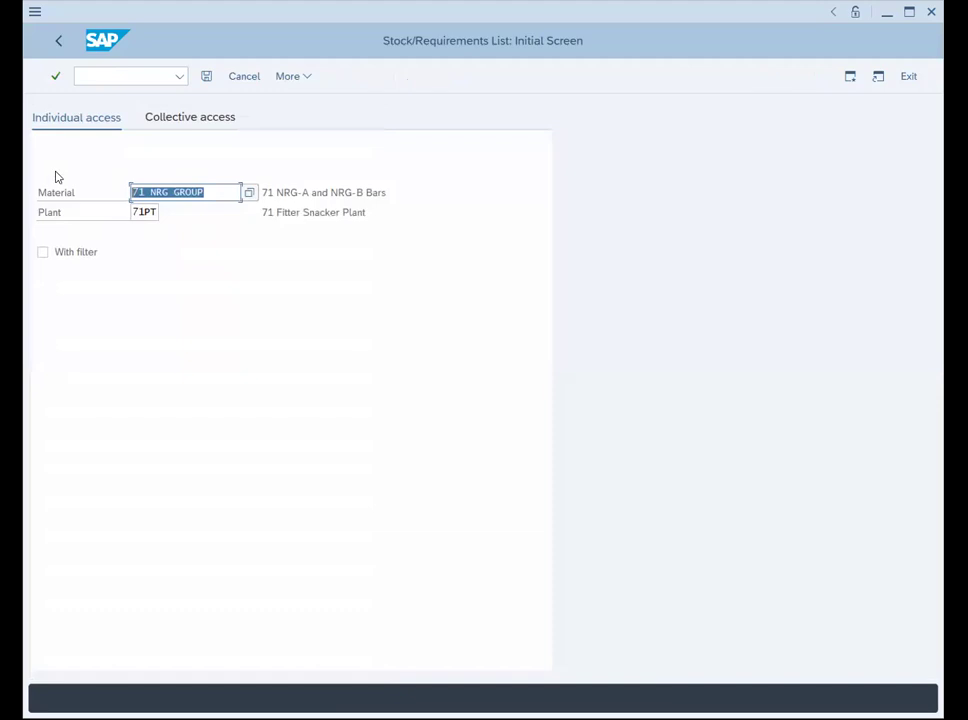
type("71F100")
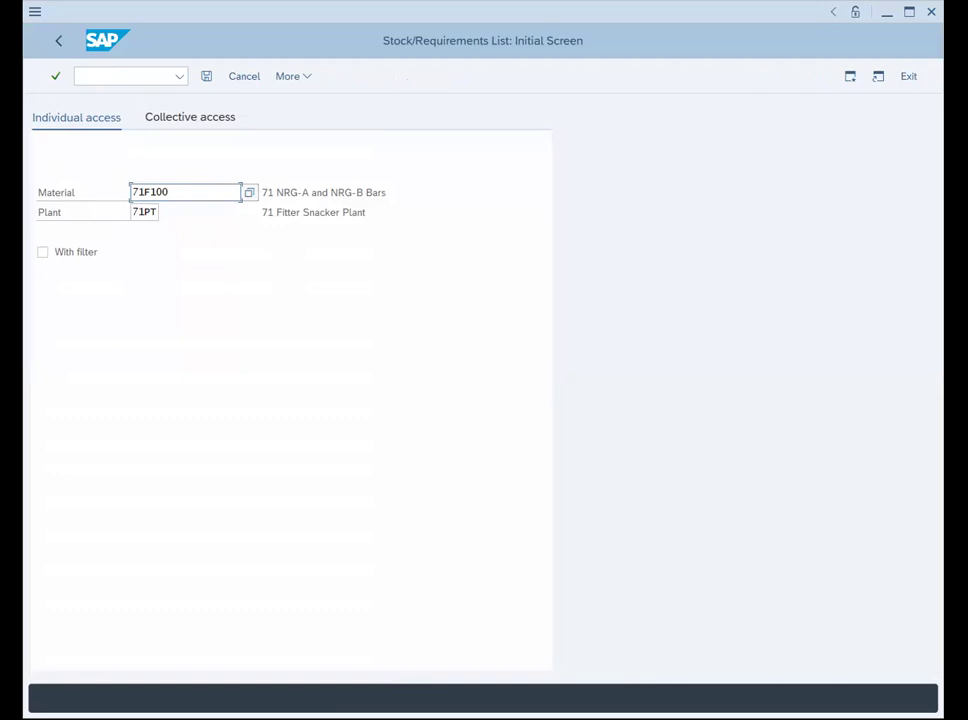
left_click(54, 79)
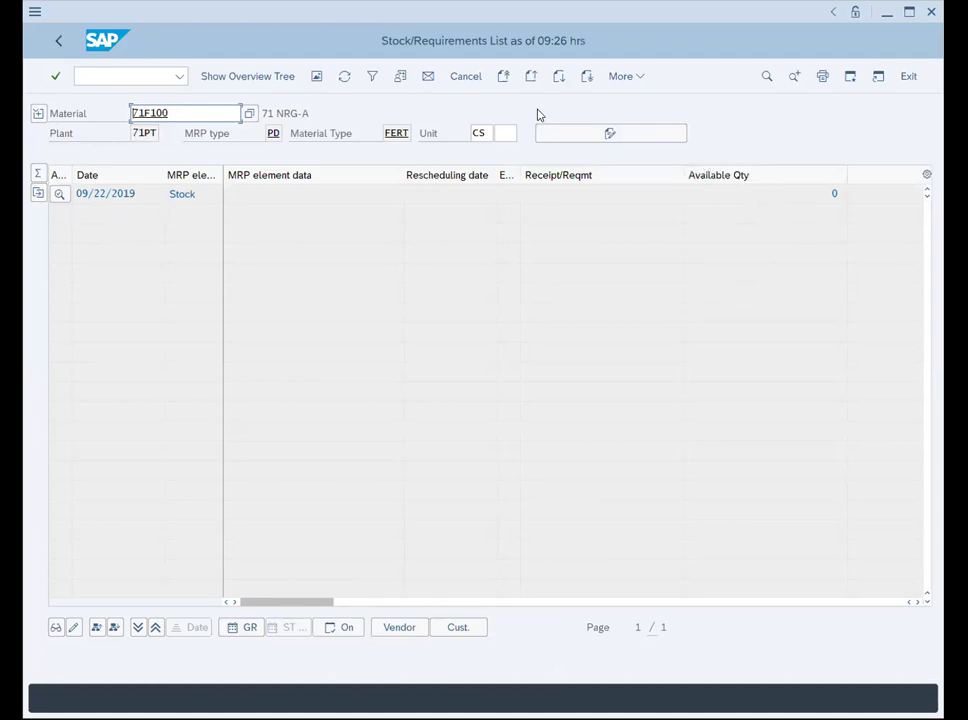
Display the stock/requirements list for material 71S200, and return to the initial screen
double_click(171, 111)
type("71")
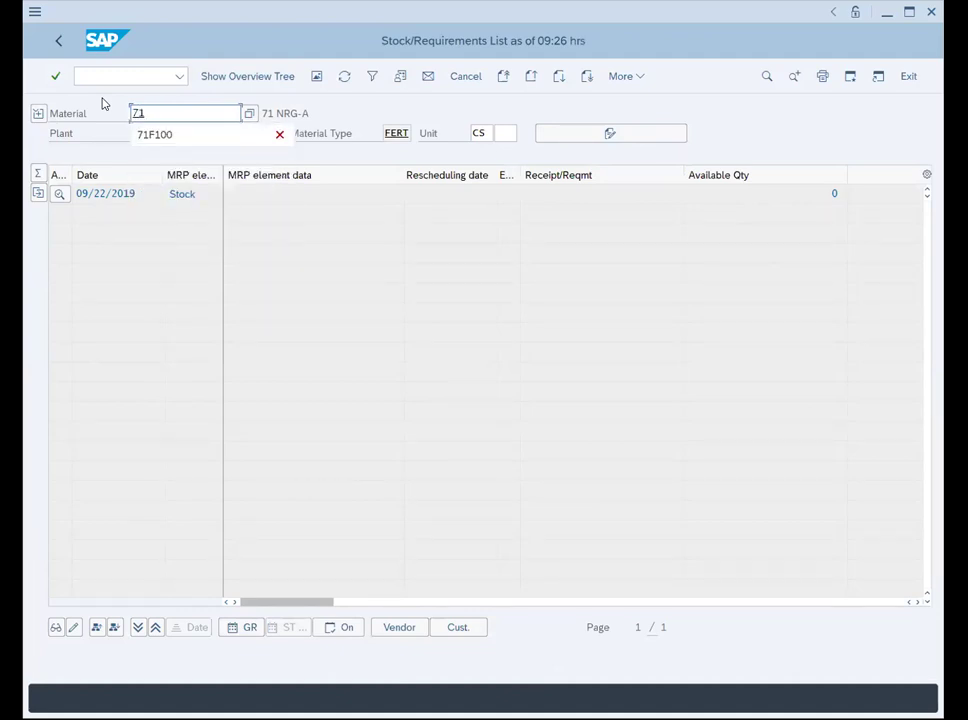
type("S200")
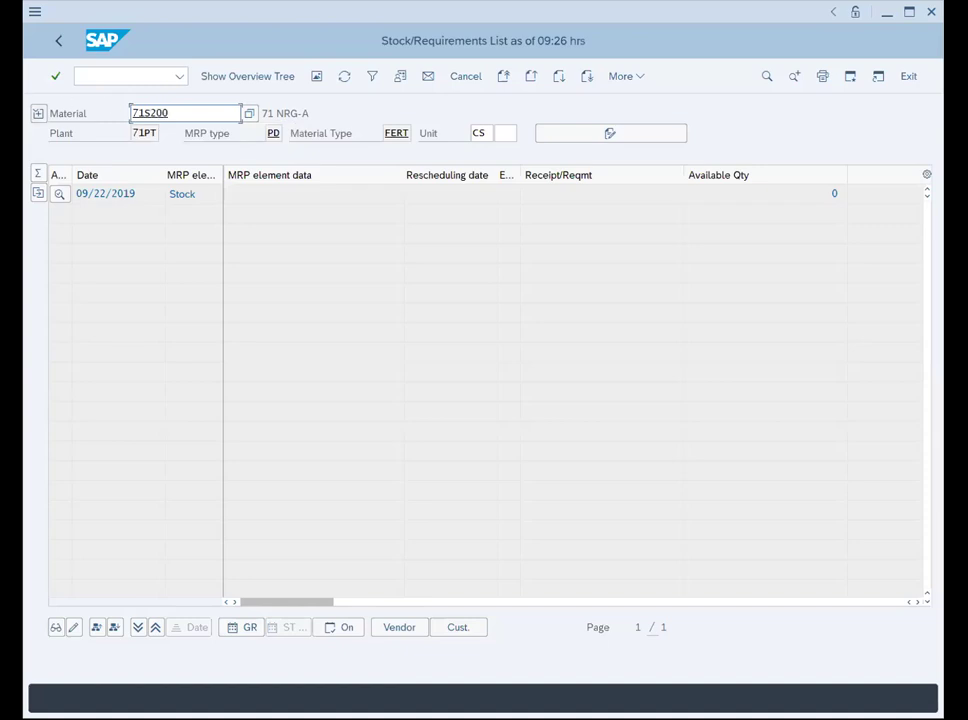
left_click(55, 77)
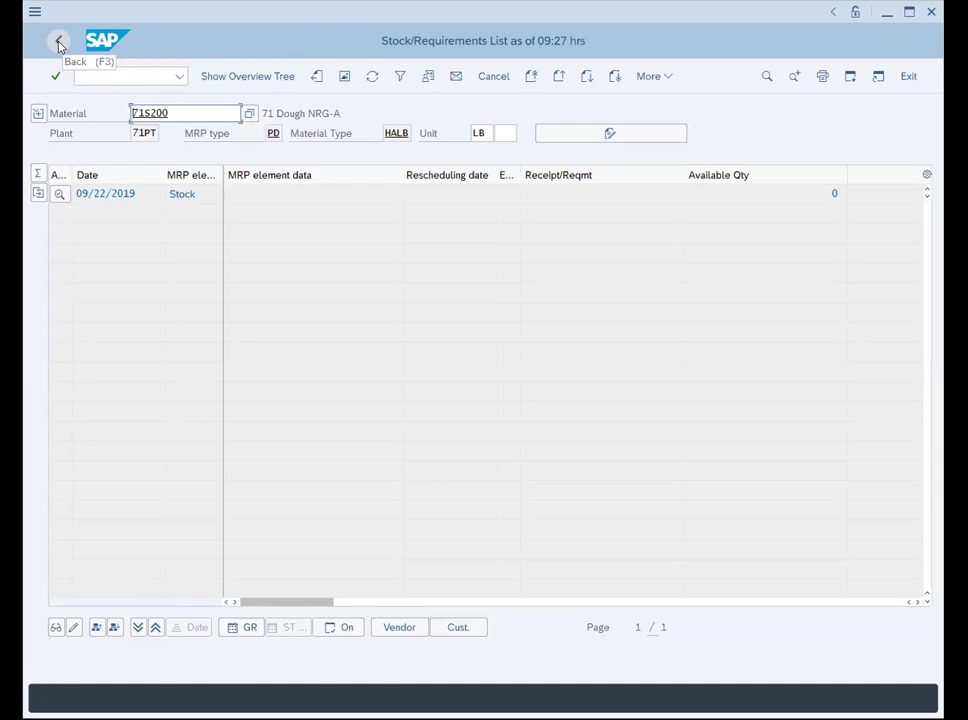
left_click(58, 42)
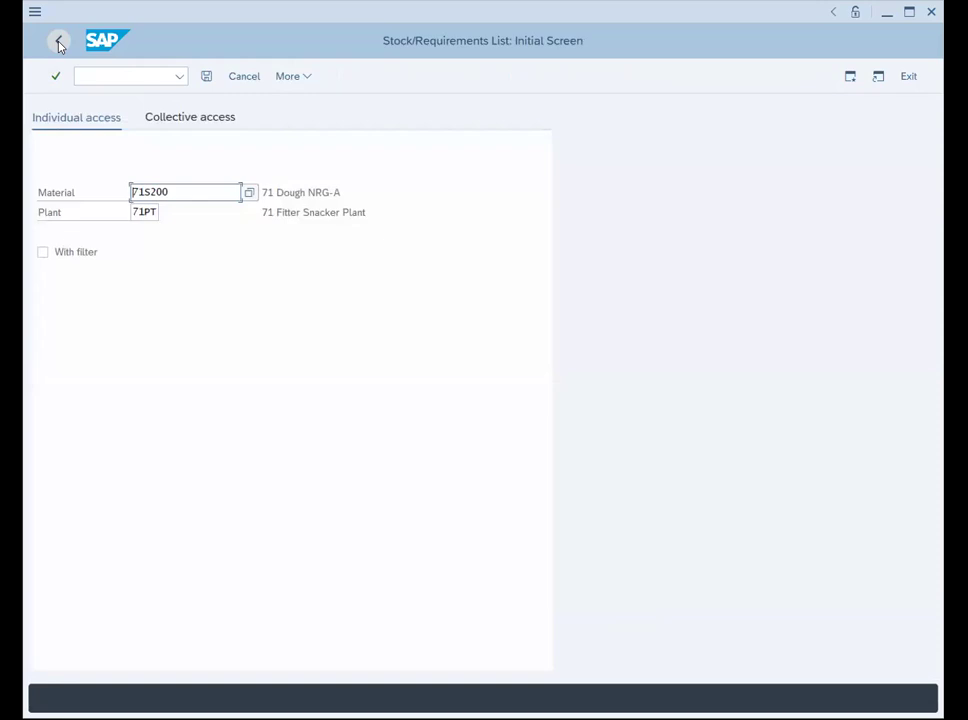
List all materials of MRP controller 071 in plant 71PT through collective access
left_click(200, 123)
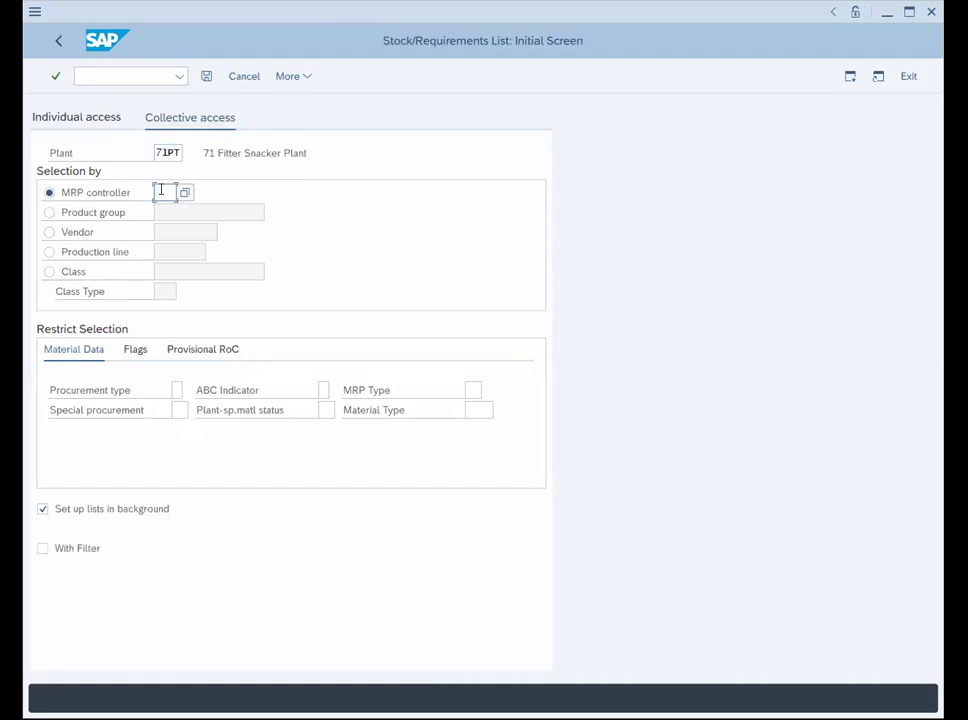
type("07")
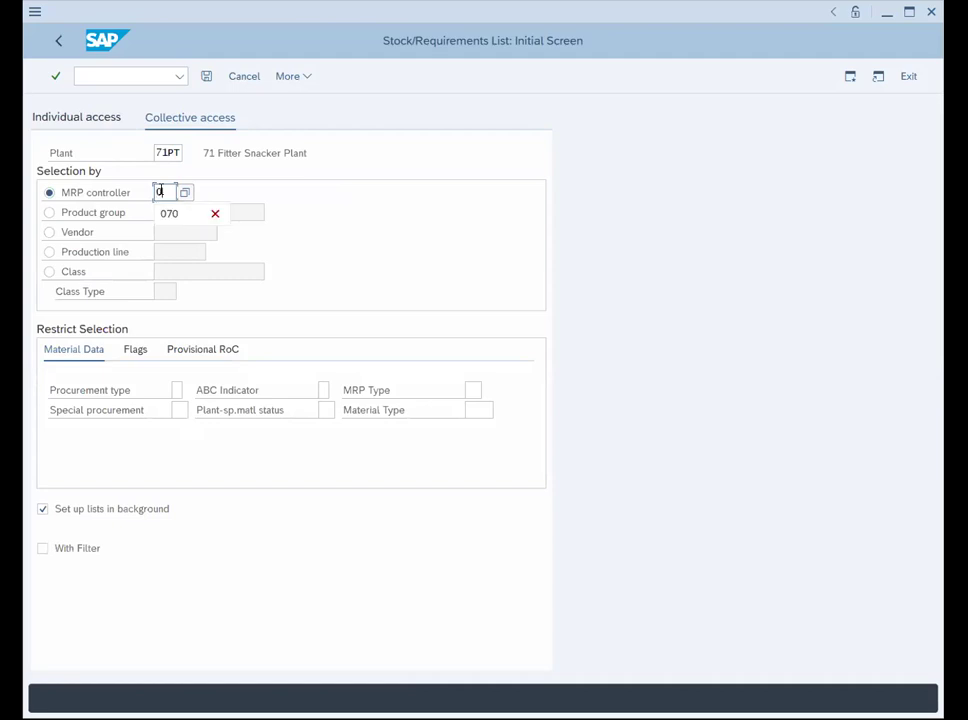
type("1")
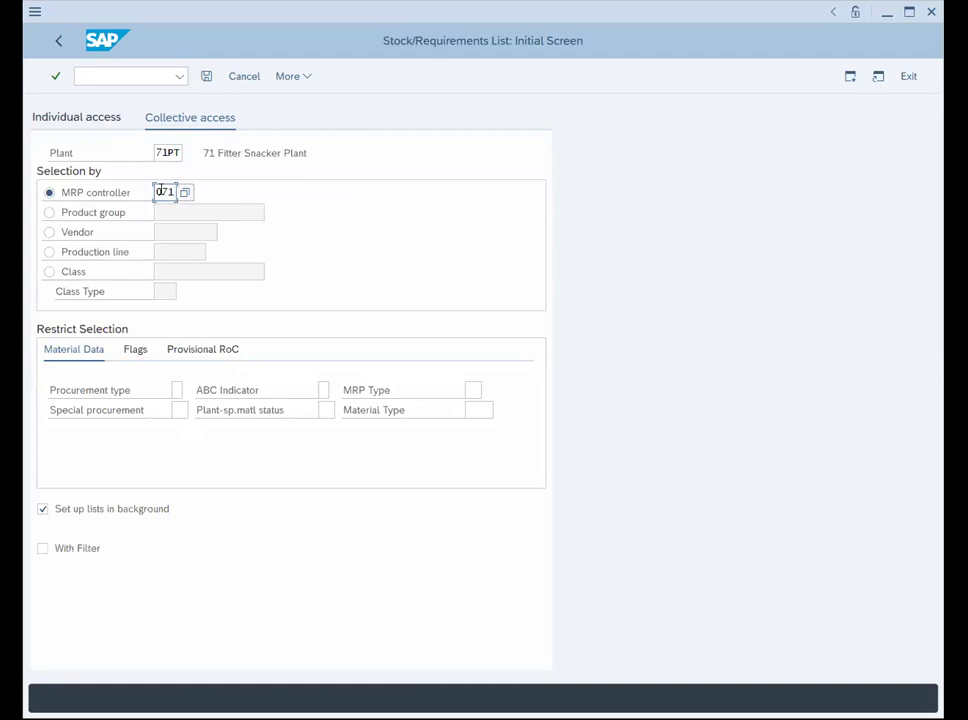
left_click(330, 229)
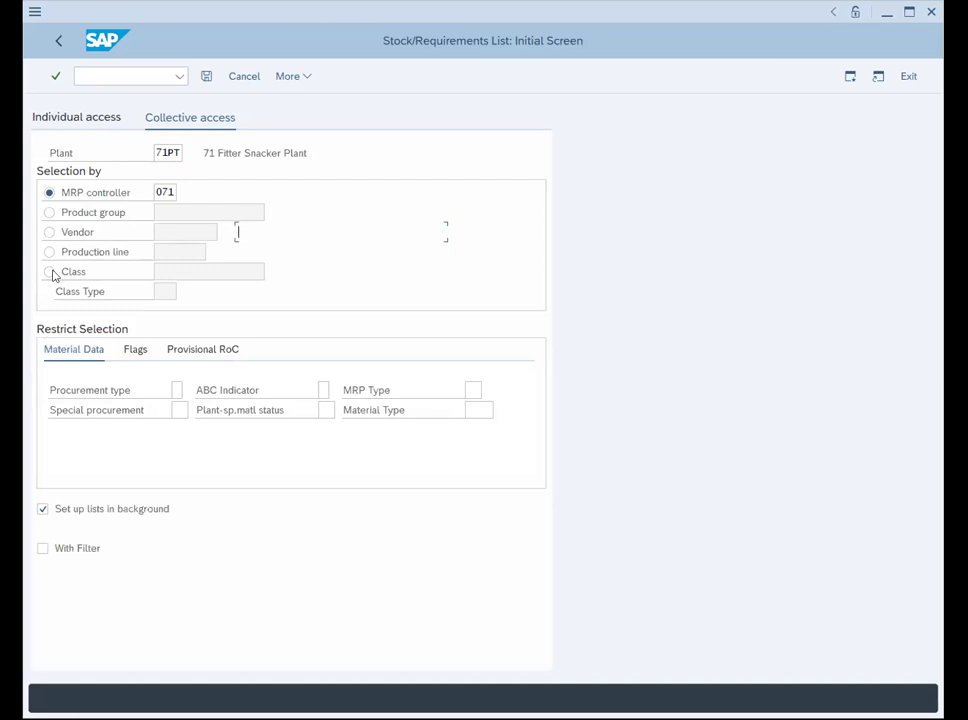
left_click(53, 86)
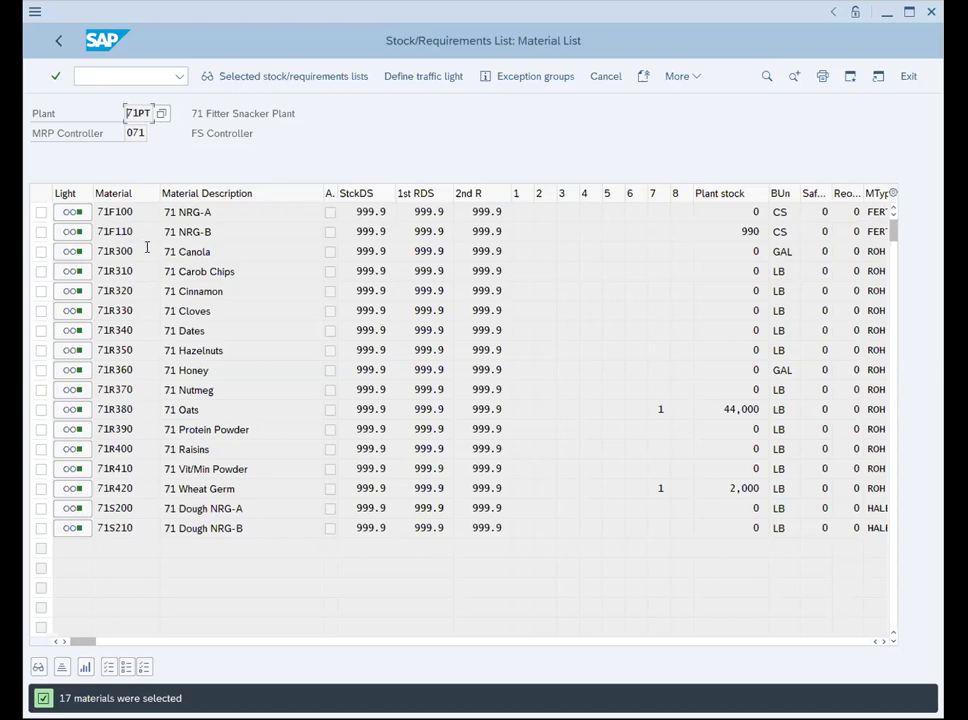
Display the stock/requirements list for 71R300 Canola from the material list, and return to that list
left_click(41, 254)
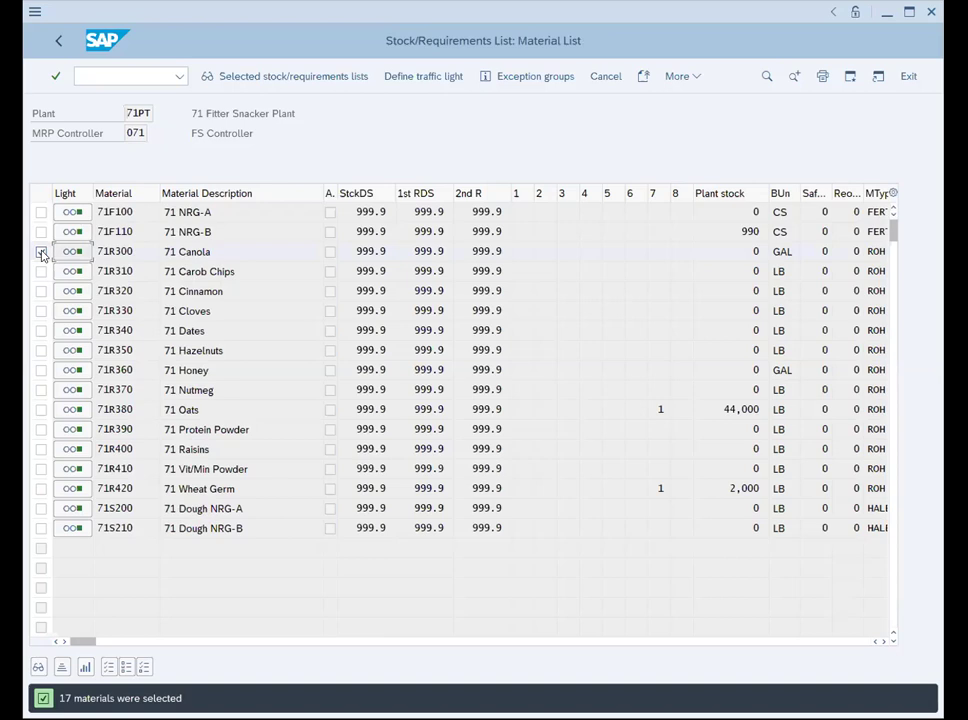
left_click(41, 253)
left_click(281, 74)
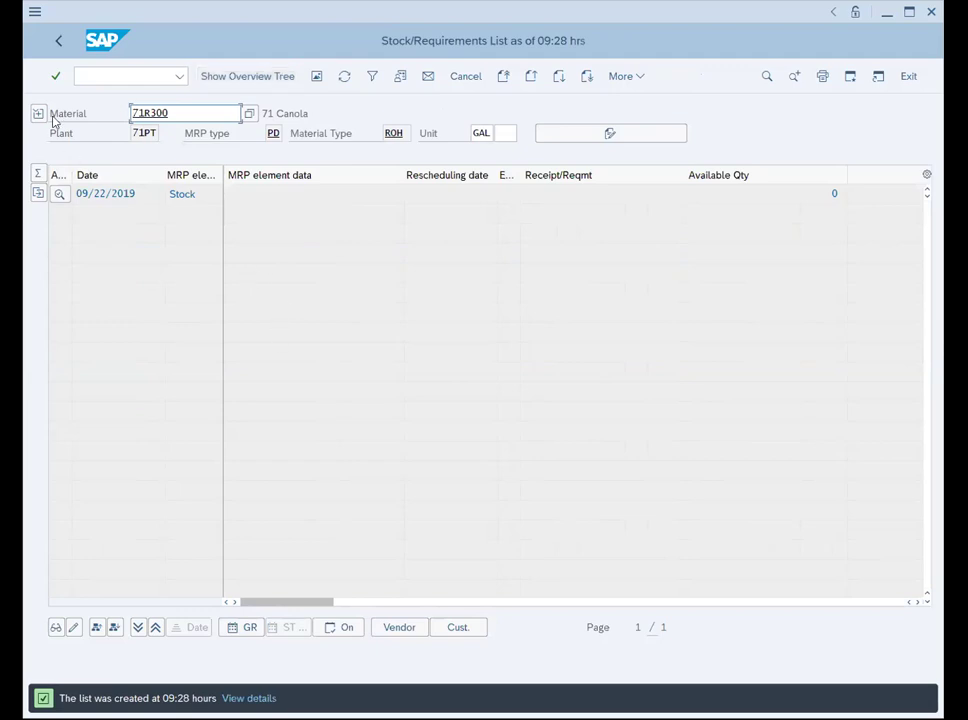
left_click(57, 42)
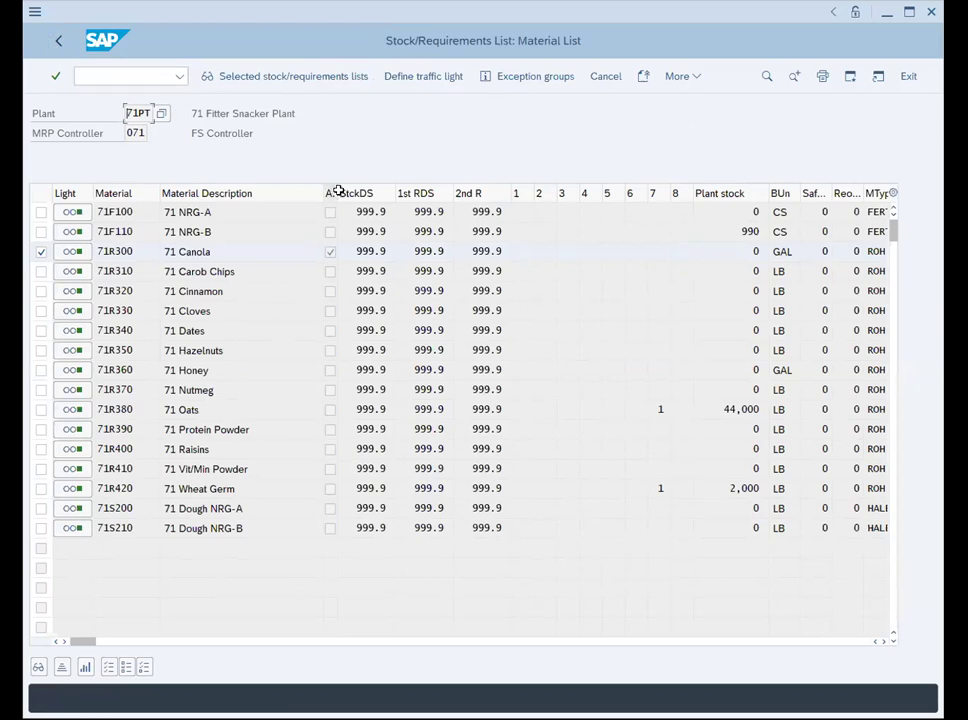
Widen the Already accessed column, then review the traffic light definitions for ranges of coverage and exception groups
left_click_drag(337, 191, 423, 193)
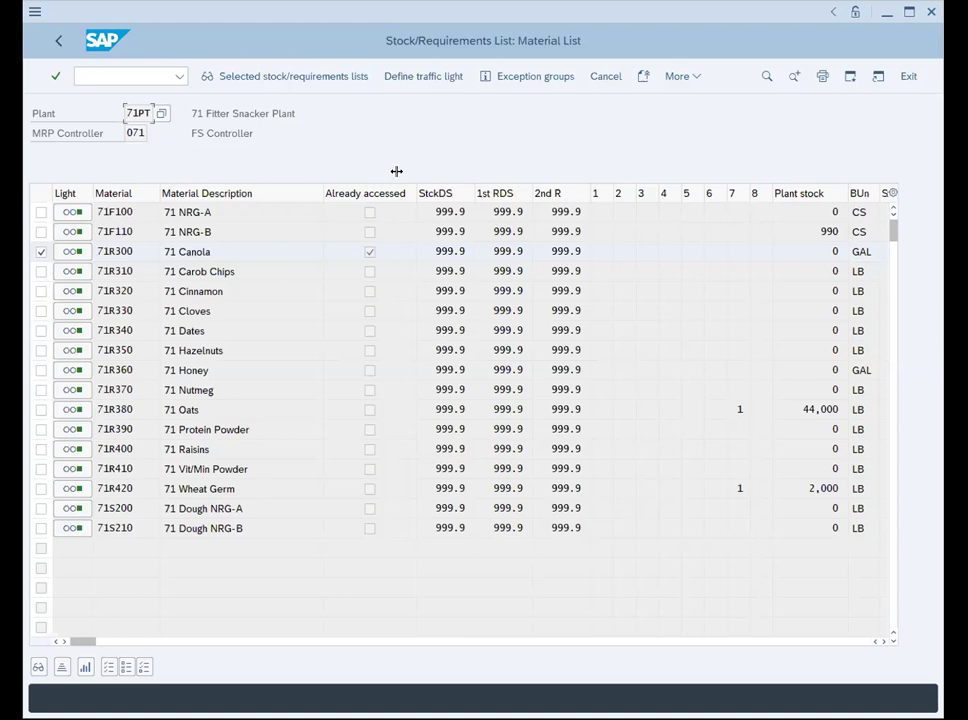
left_click(410, 80)
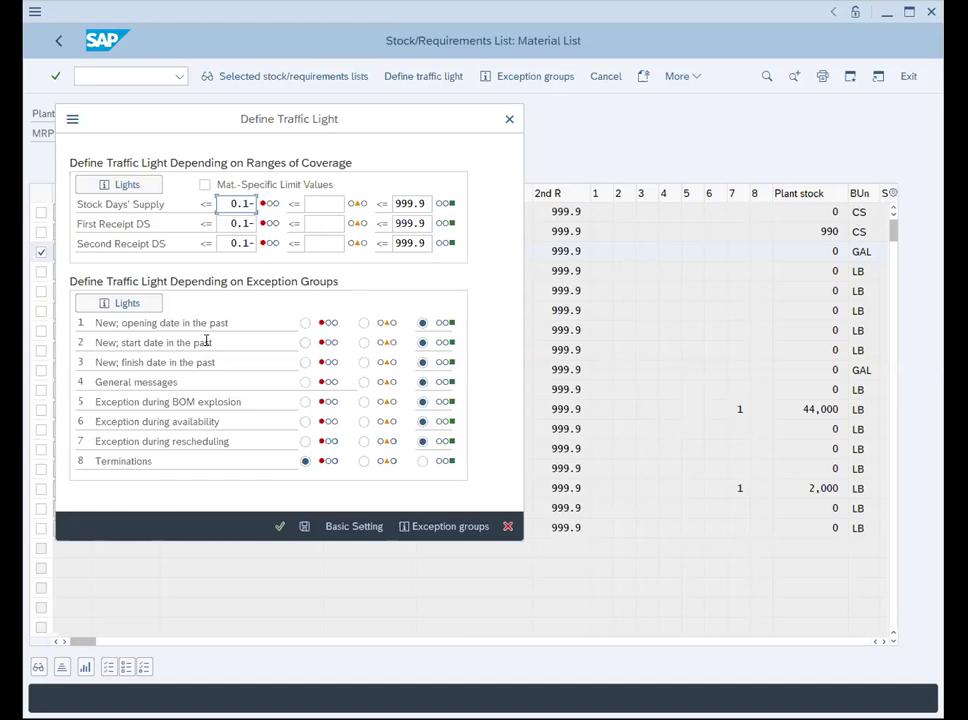
left_click(508, 526)
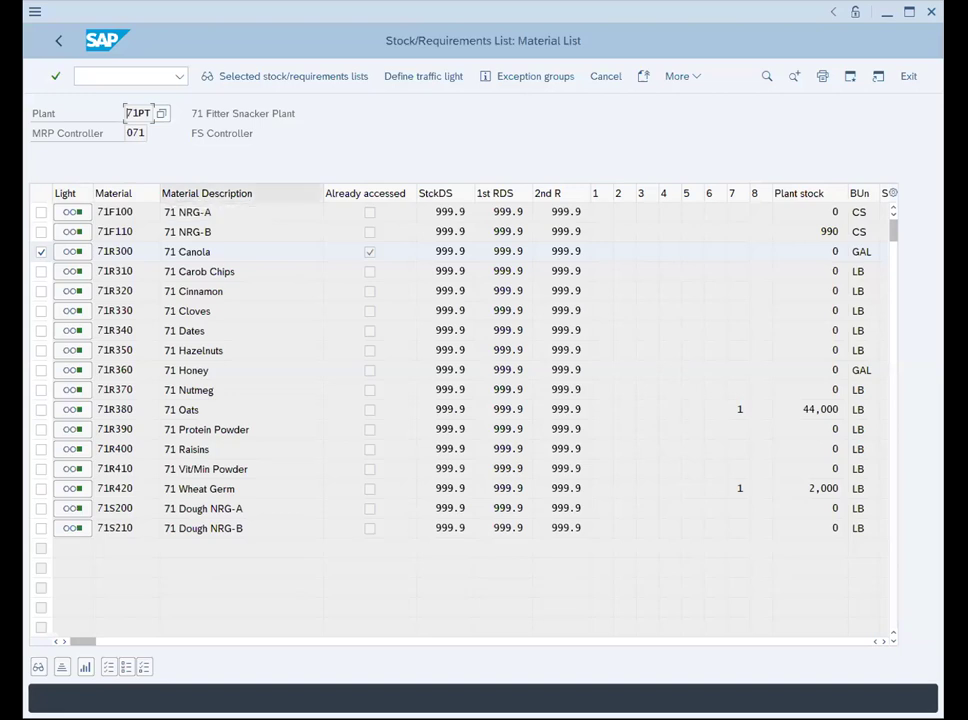
Open a new session and start transaction MC81 for creating a rough-cut plan
left_click(35, 13)
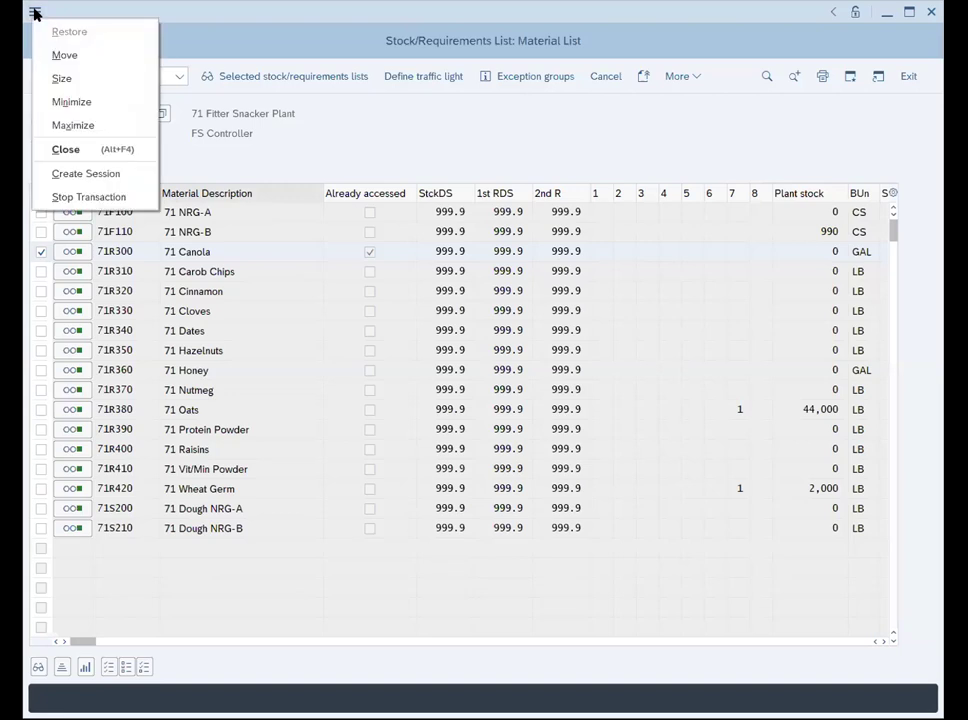
left_click(70, 176)
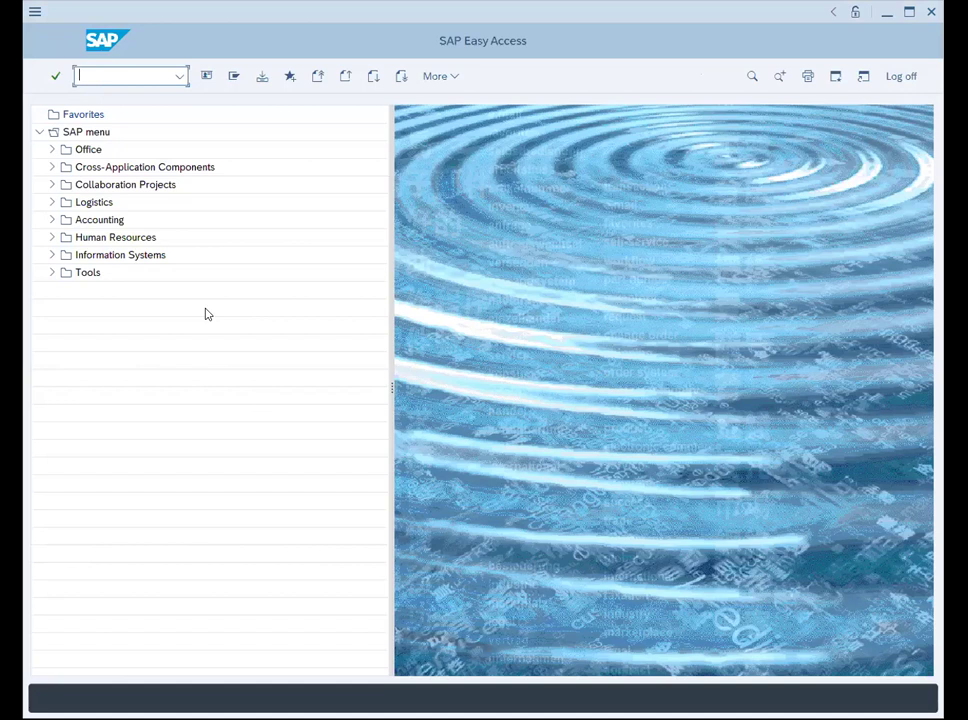
type("MC81")
key("Return")
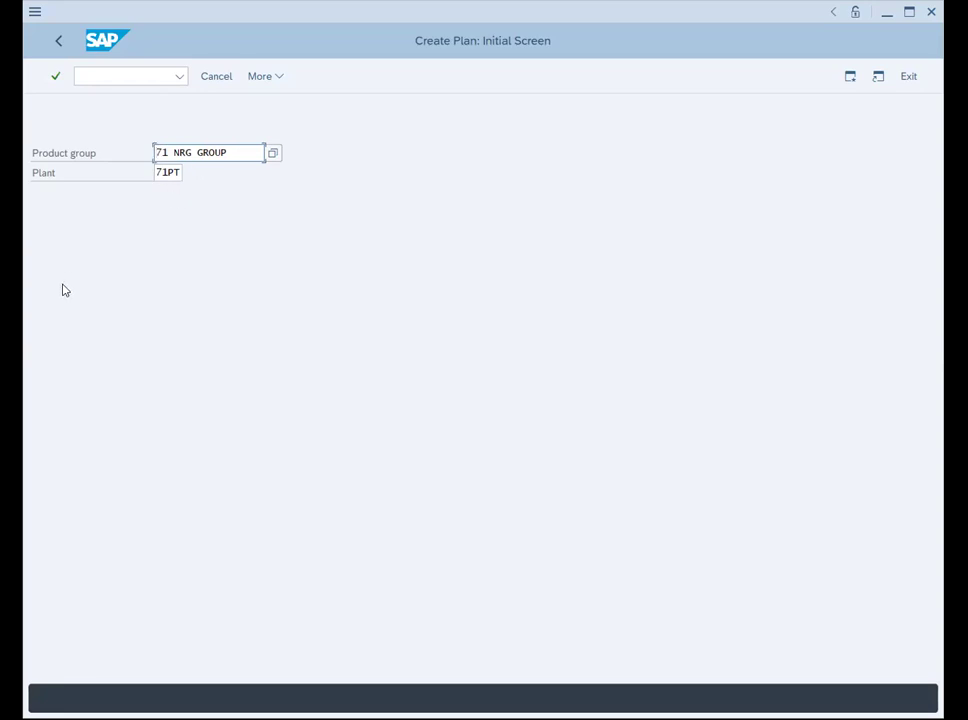
Define plan version 071 with description Version 071 for product group 71 NRG GROUP in plant 71PT
left_click(52, 84)
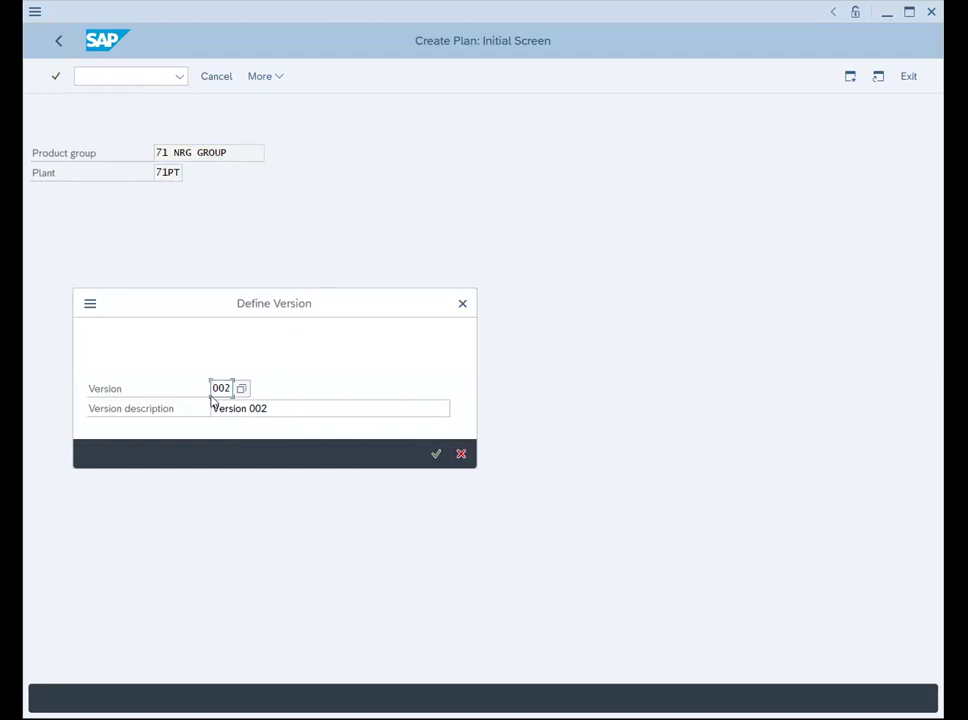
left_click_drag(214, 388, 232, 387)
type("071")
double_click(273, 408)
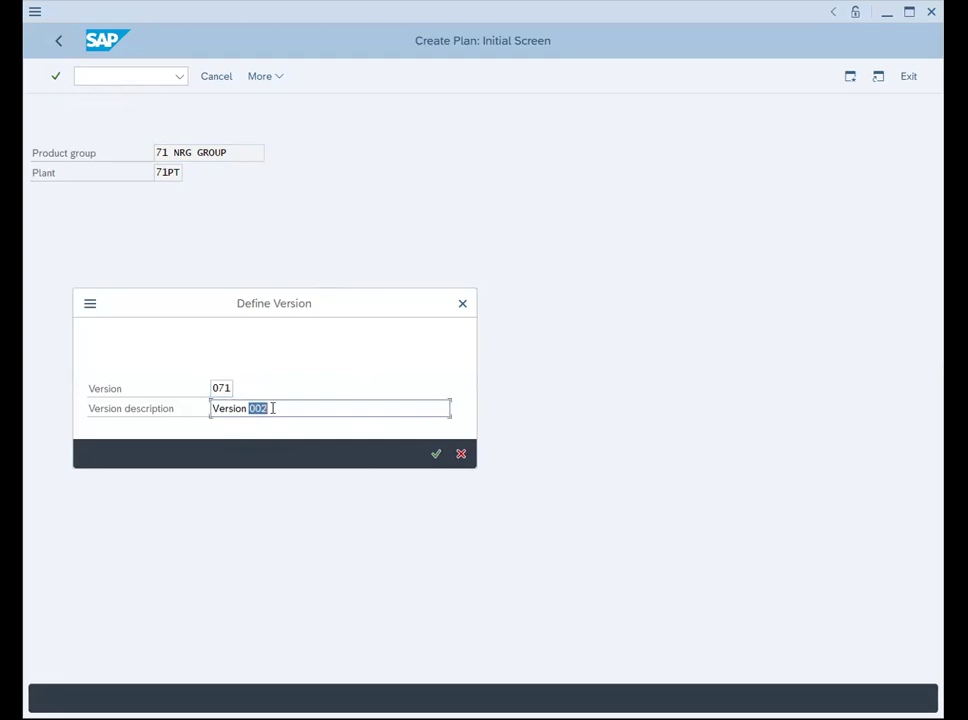
type("071")
left_click(435, 455)
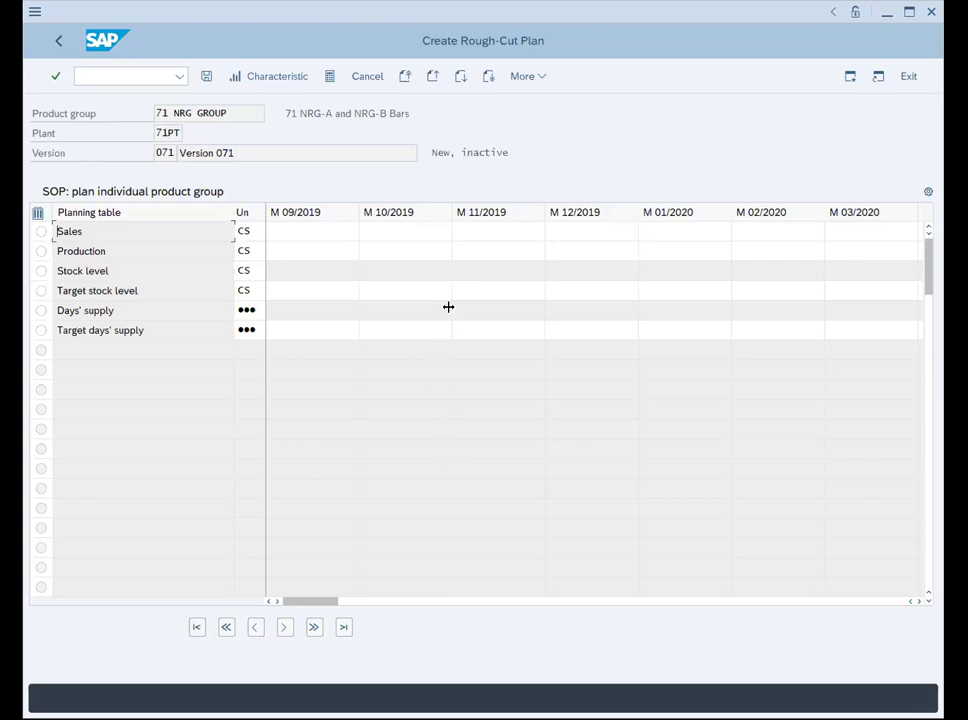
Enter planned sales of 10 CS for 10/2019, 30 CS for 11/2019 and 50 CS for 12/2019
left_click(430, 231)
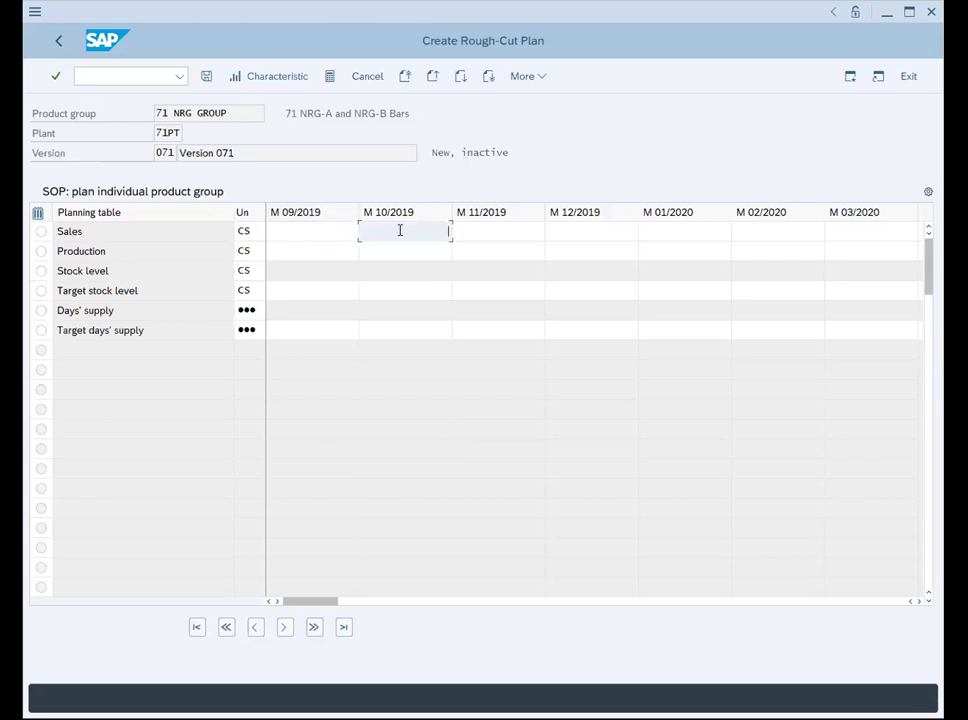
type("10")
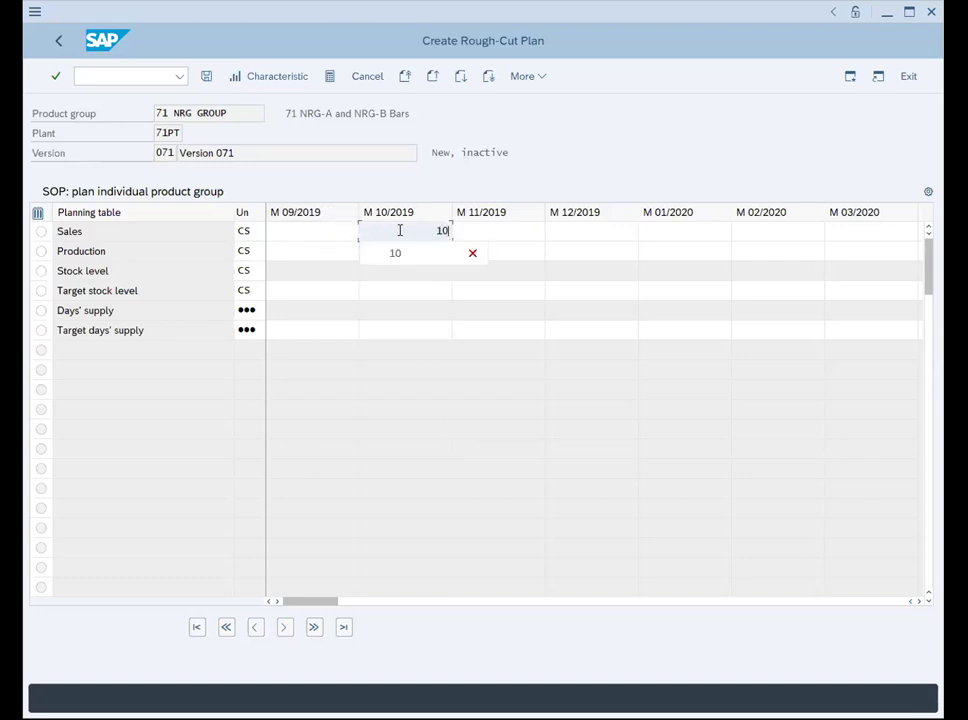
left_click(524, 229)
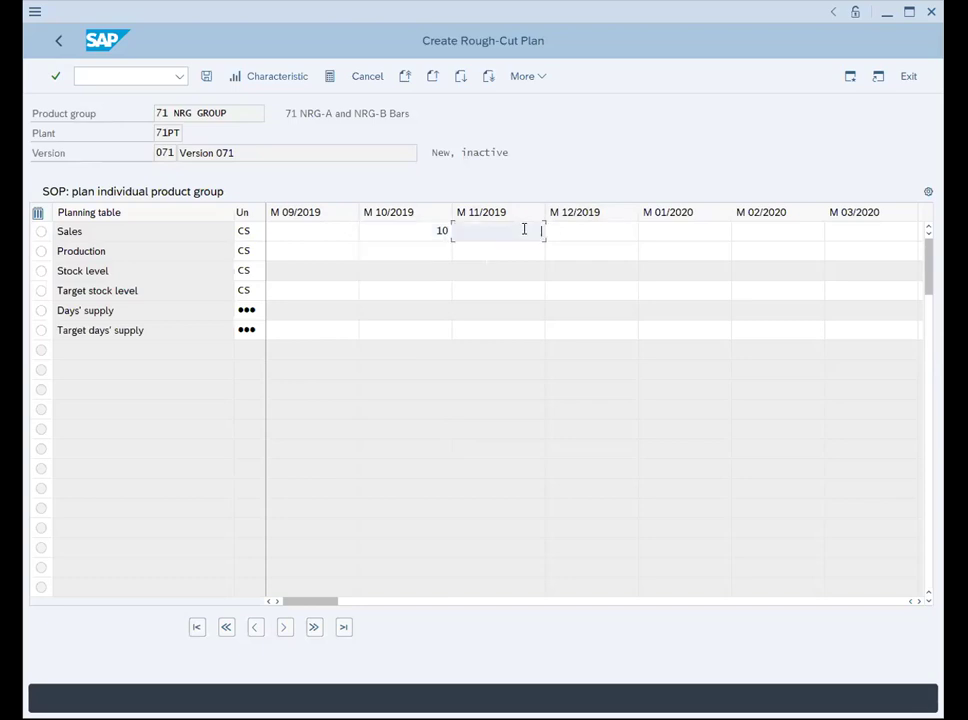
type("30")
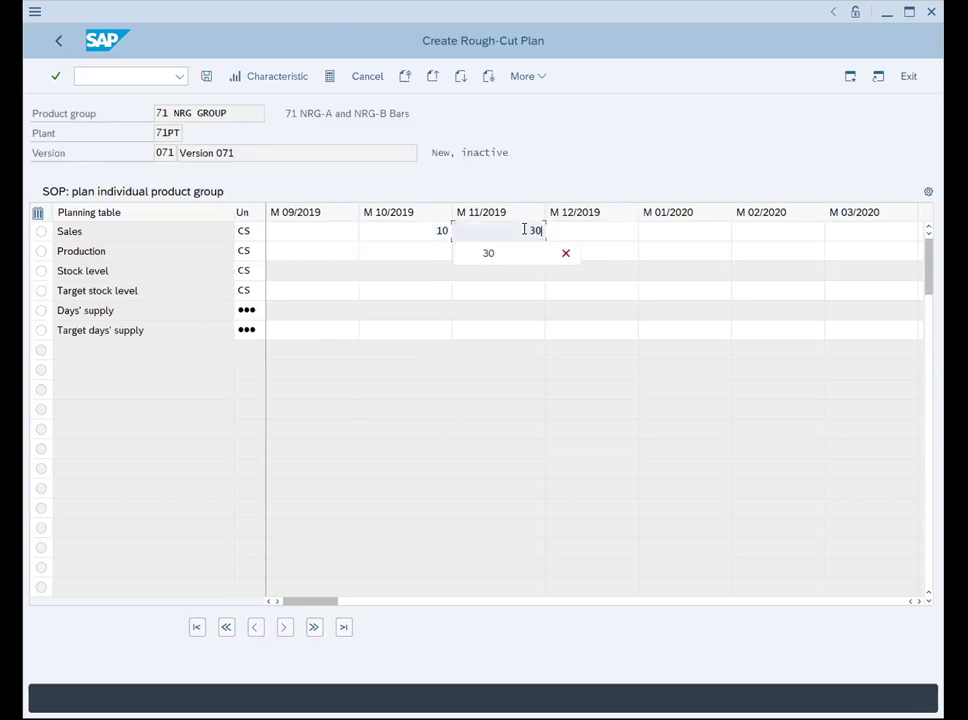
left_click(593, 230)
type("50")
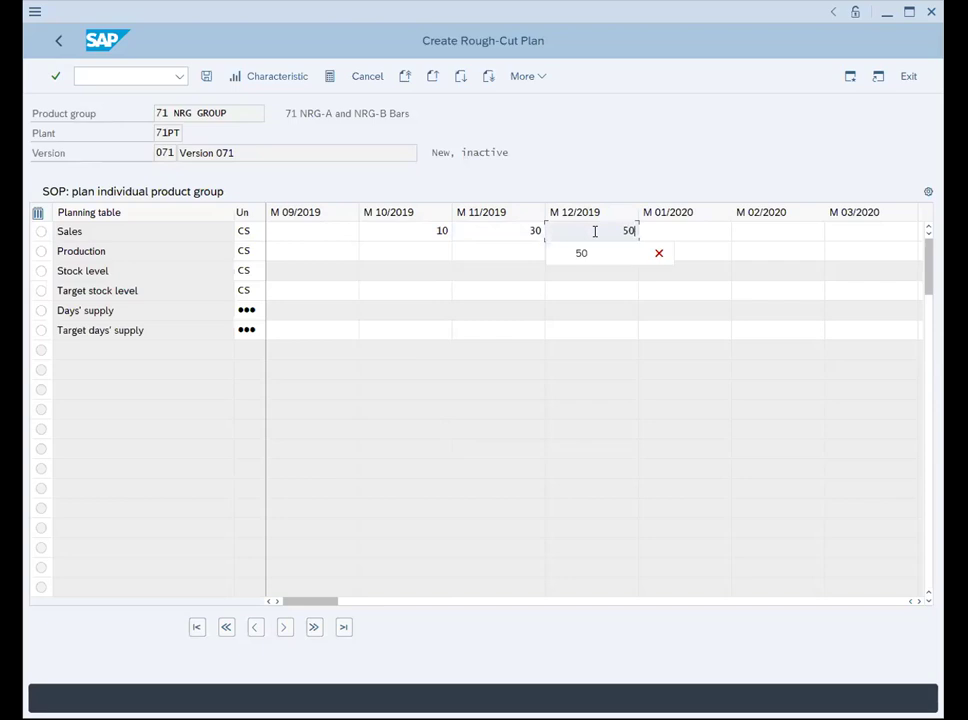
left_click(530, 230)
left_click(435, 230)
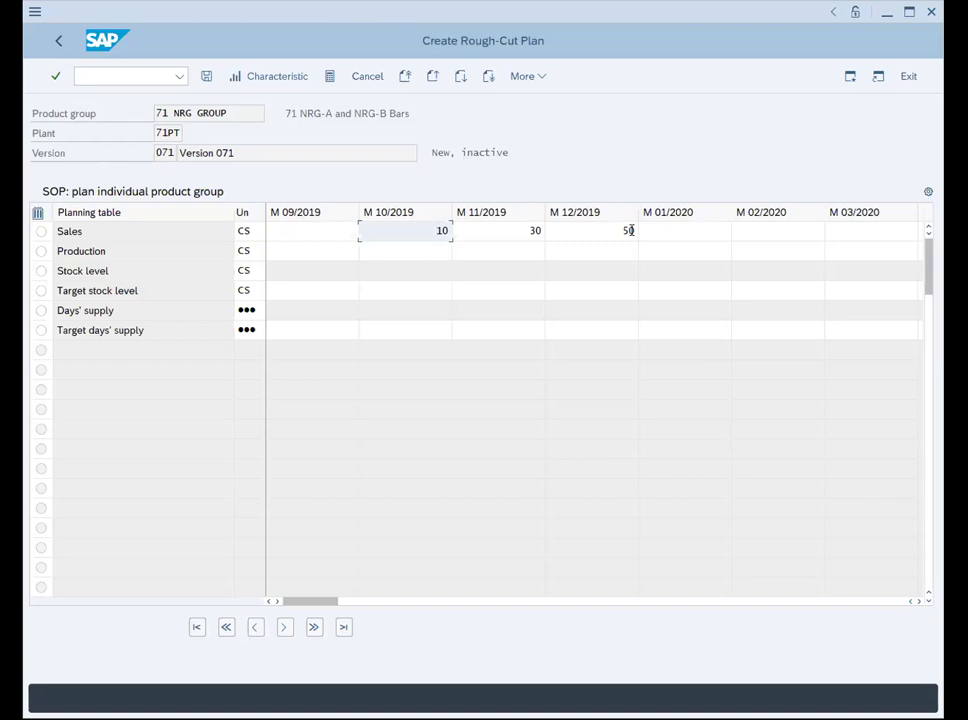
Create the production plan synchronous to sales
left_click(540, 77)
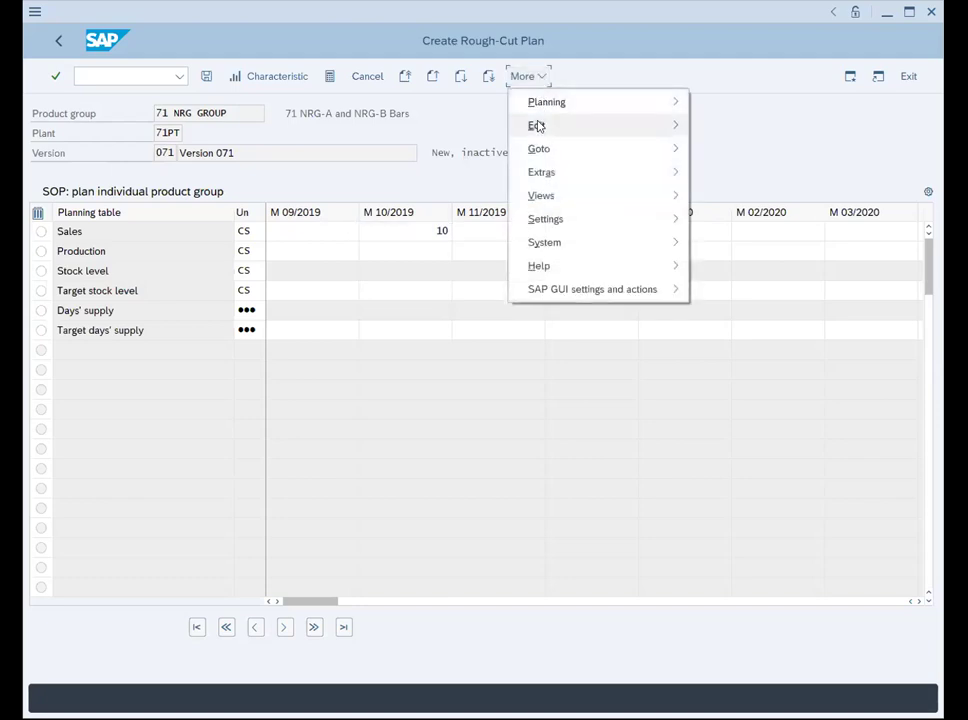
mouse_move(537, 126)
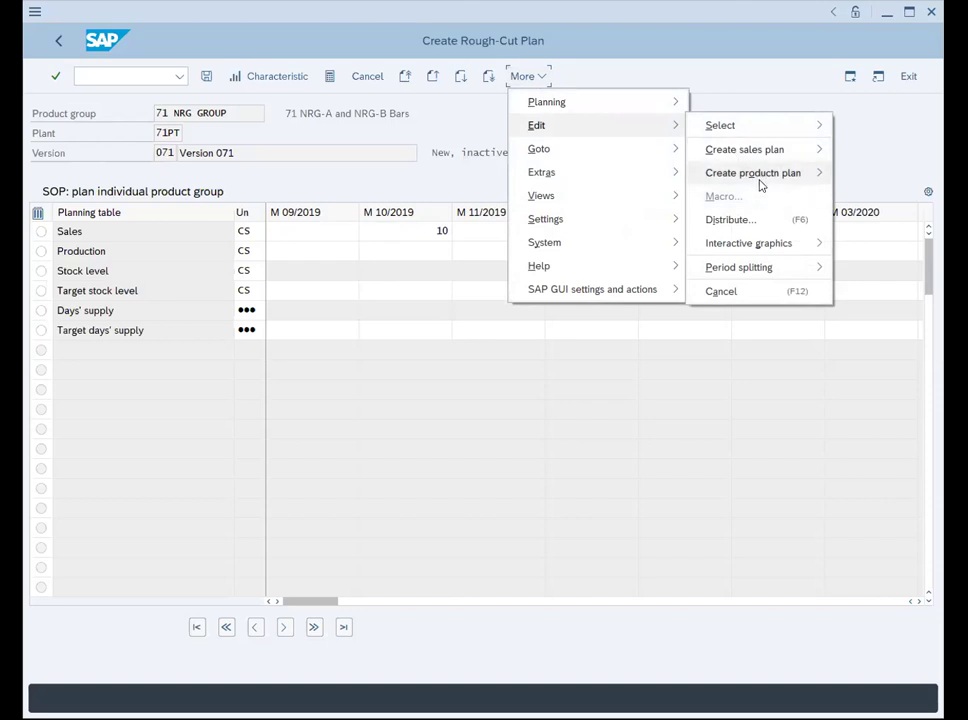
mouse_move(768, 176)
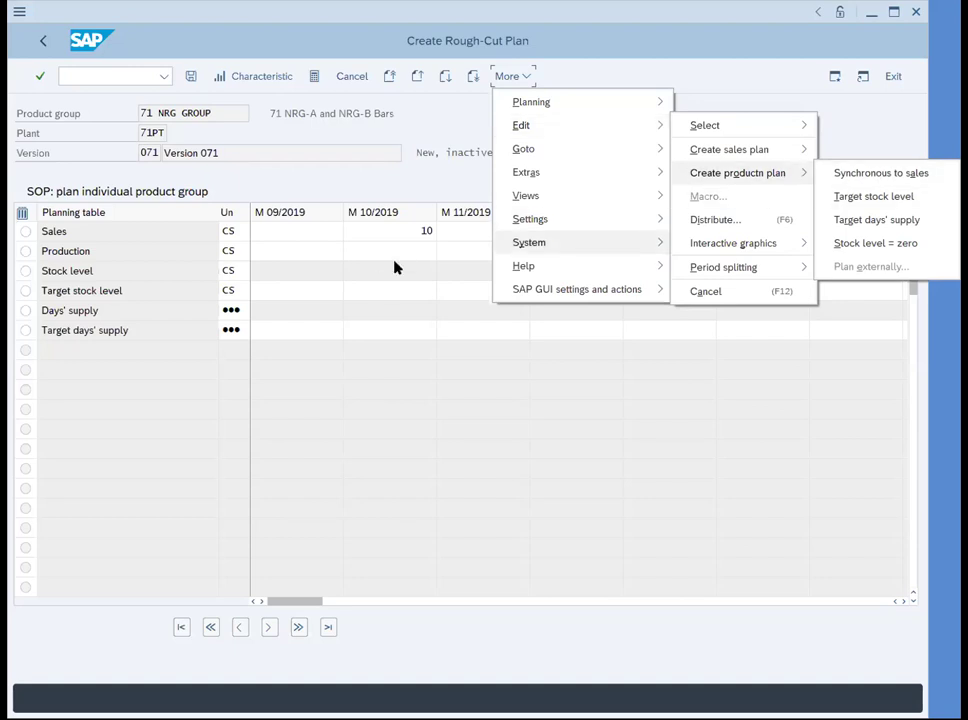
mouse_move(572, 130)
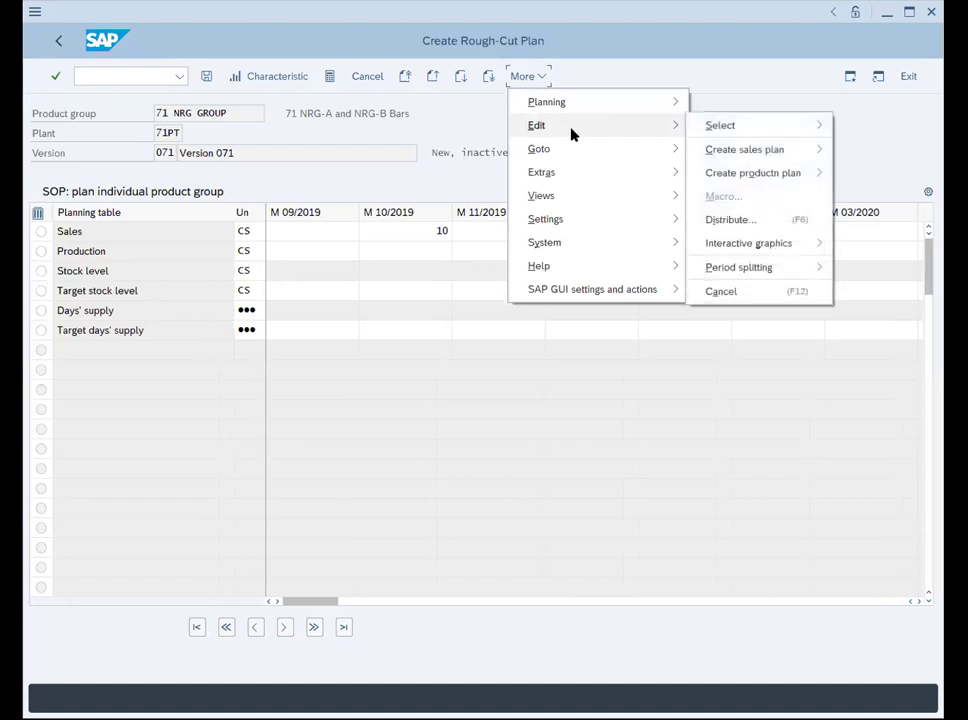
mouse_move(750, 177)
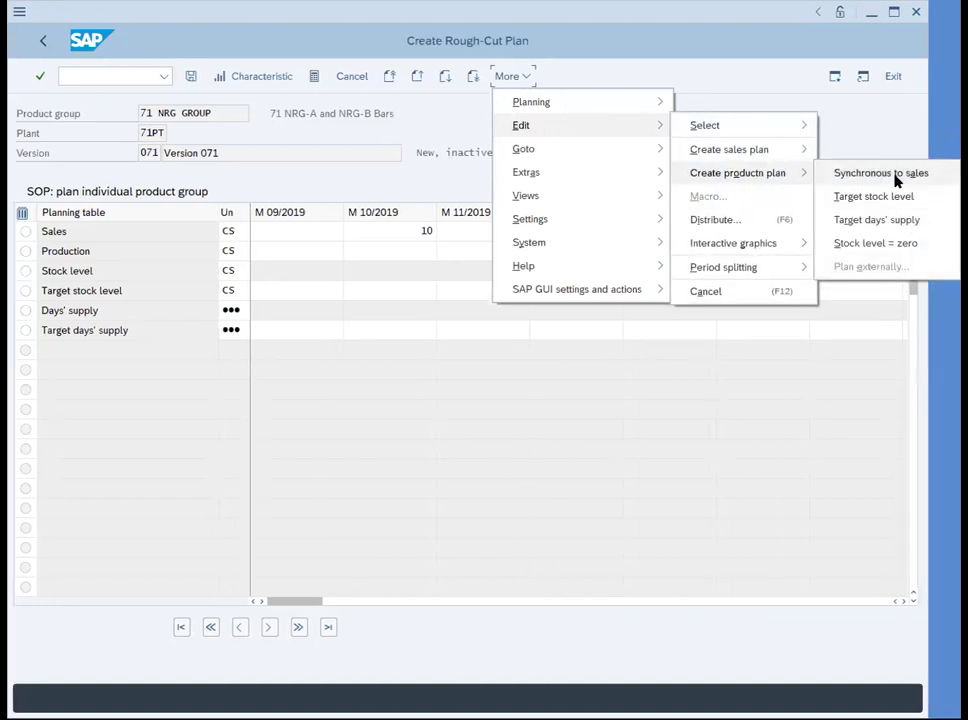
left_click(897, 178)
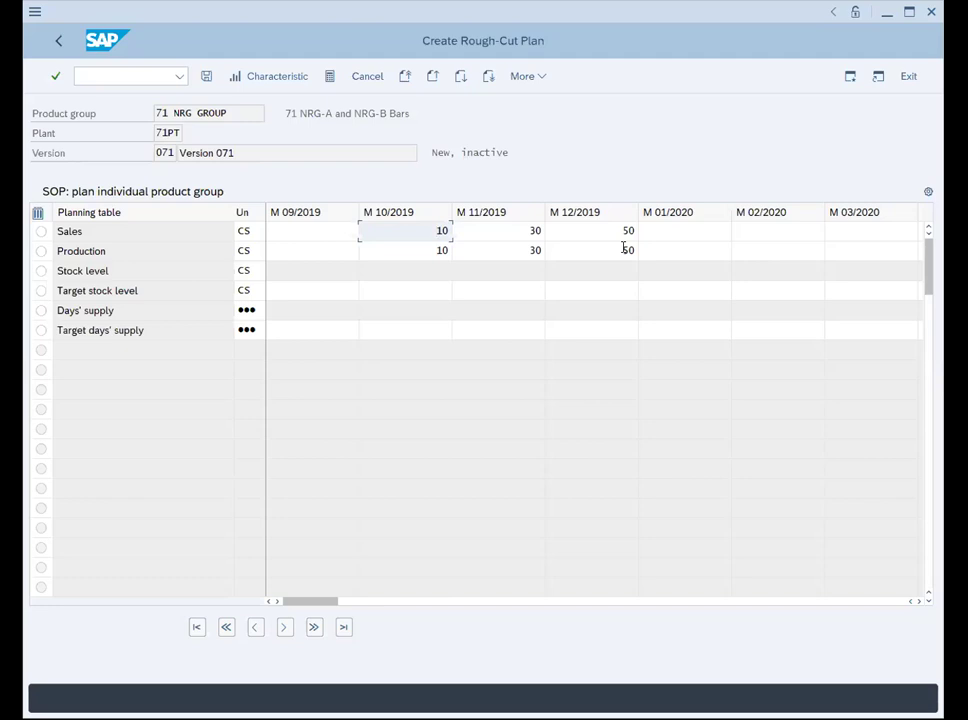
Enter target stock levels of 5 CS for 10/2019, 15 CS for 11/2019 and 25 CS for 12/2019
left_click(445, 289)
type("5")
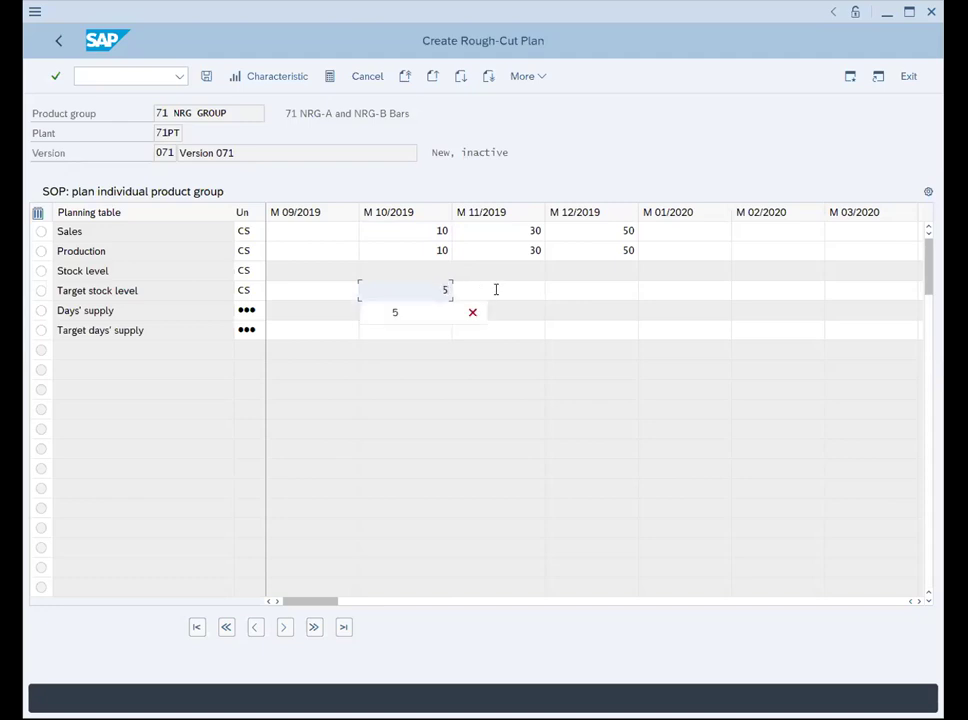
left_click(495, 289)
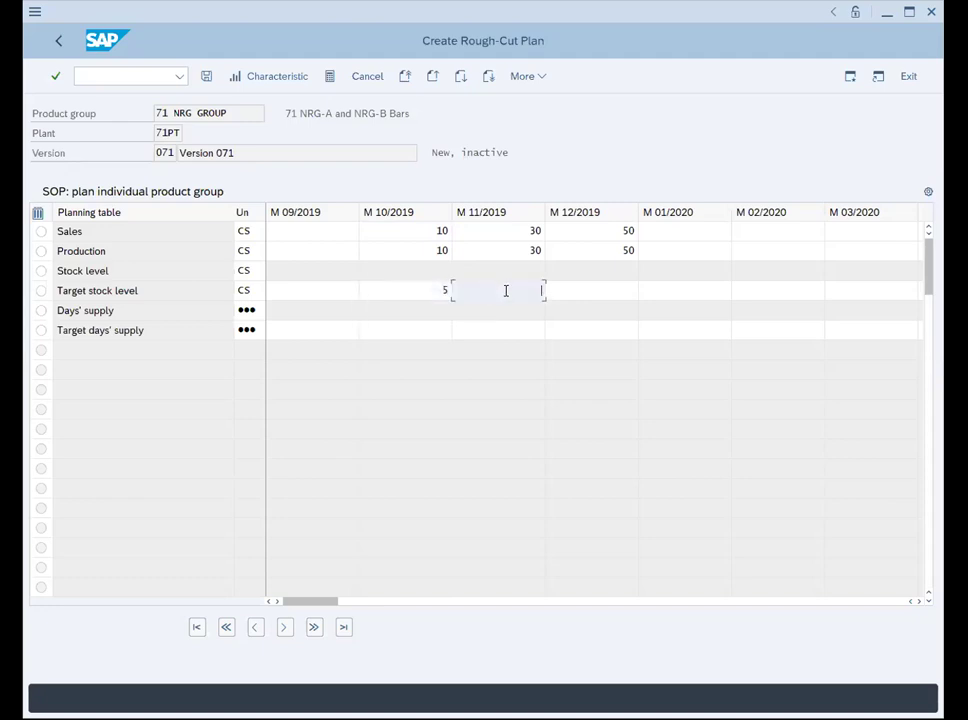
type("15")
left_click(620, 289)
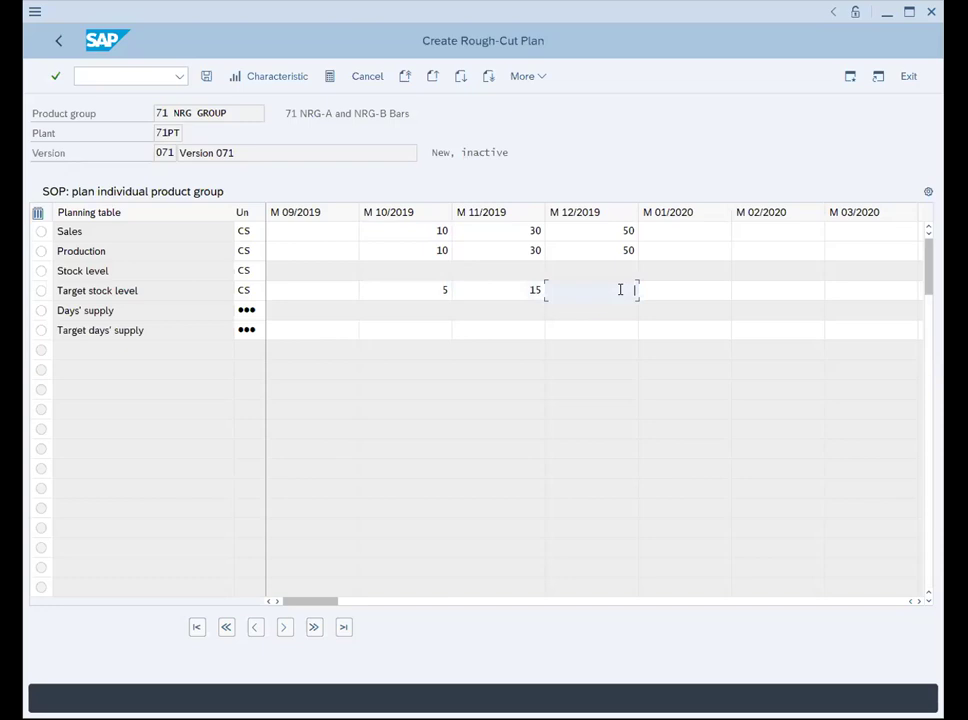
type("25")
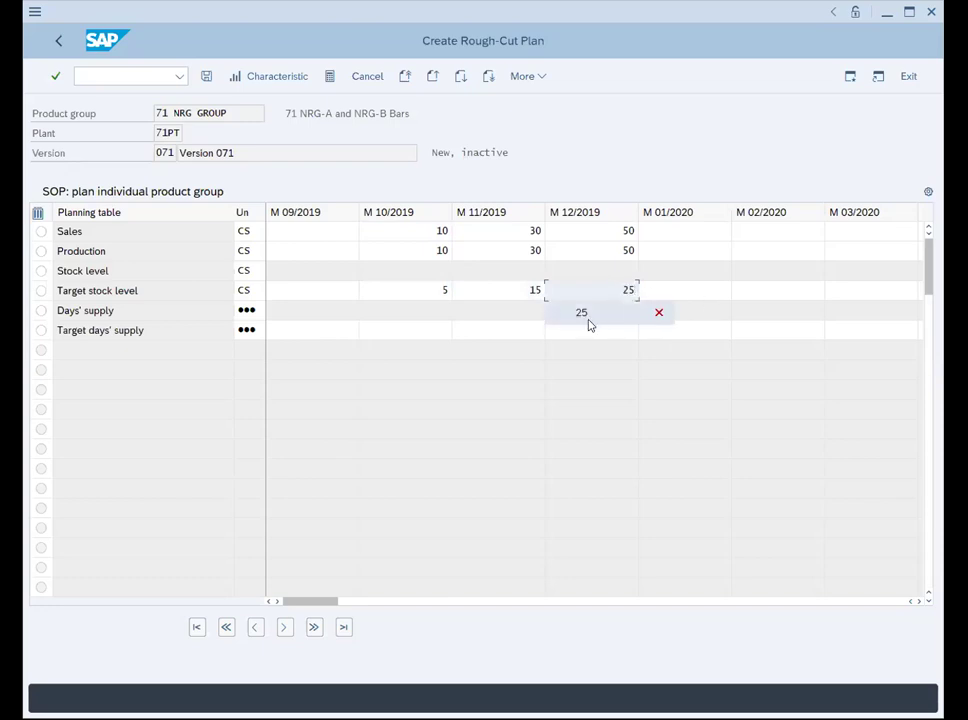
left_click(660, 289)
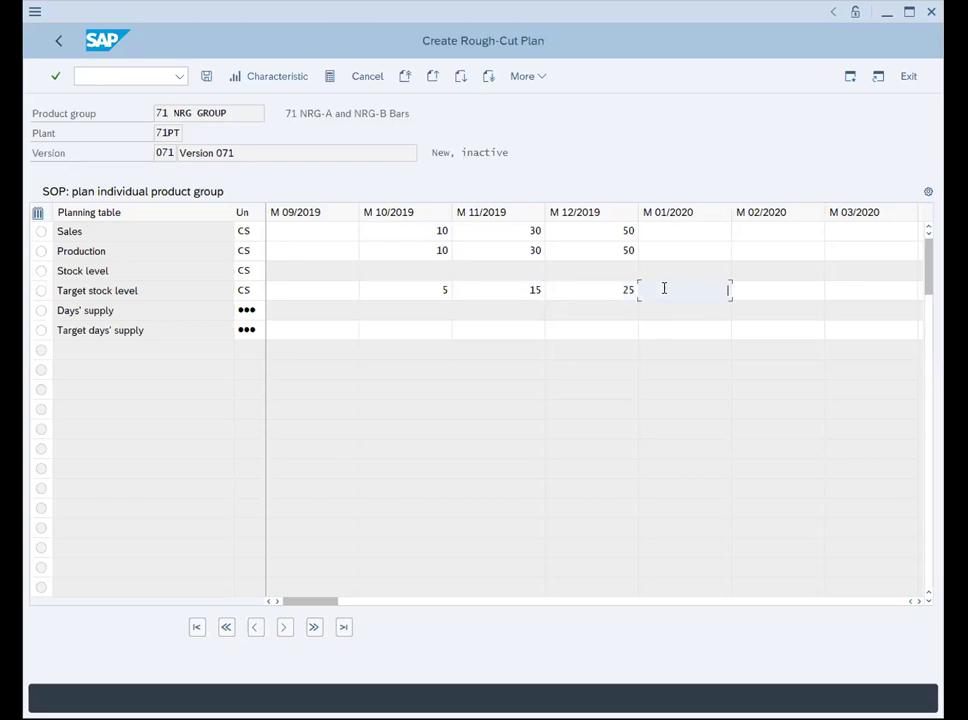
Create the production plan based on the target stock level, and save the rough-cut plan
left_click(541, 80)
mouse_move(550, 123)
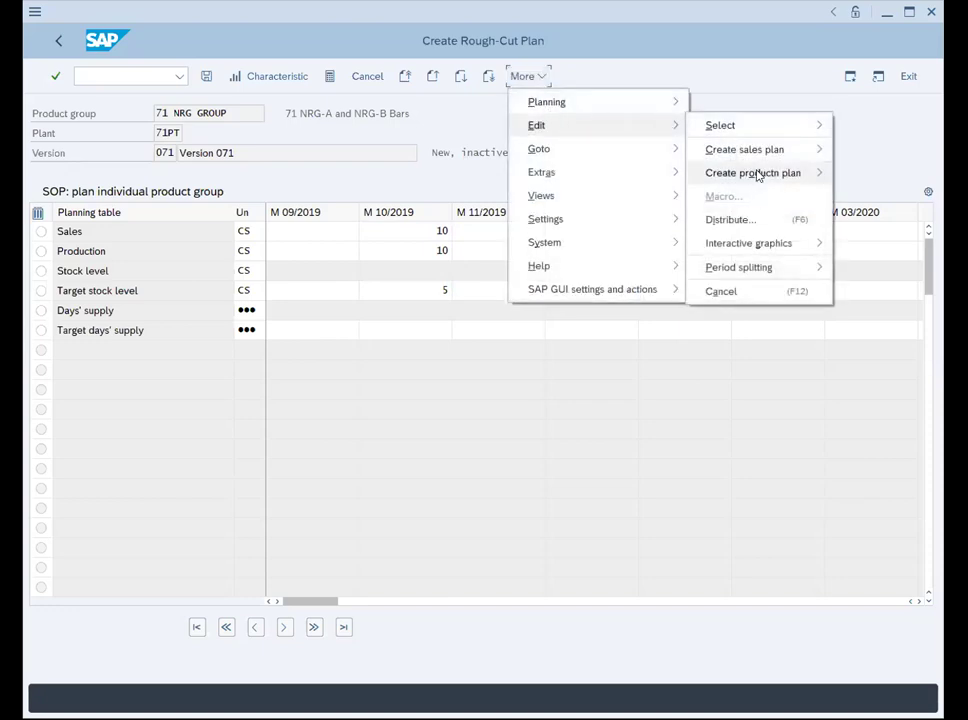
mouse_move(757, 174)
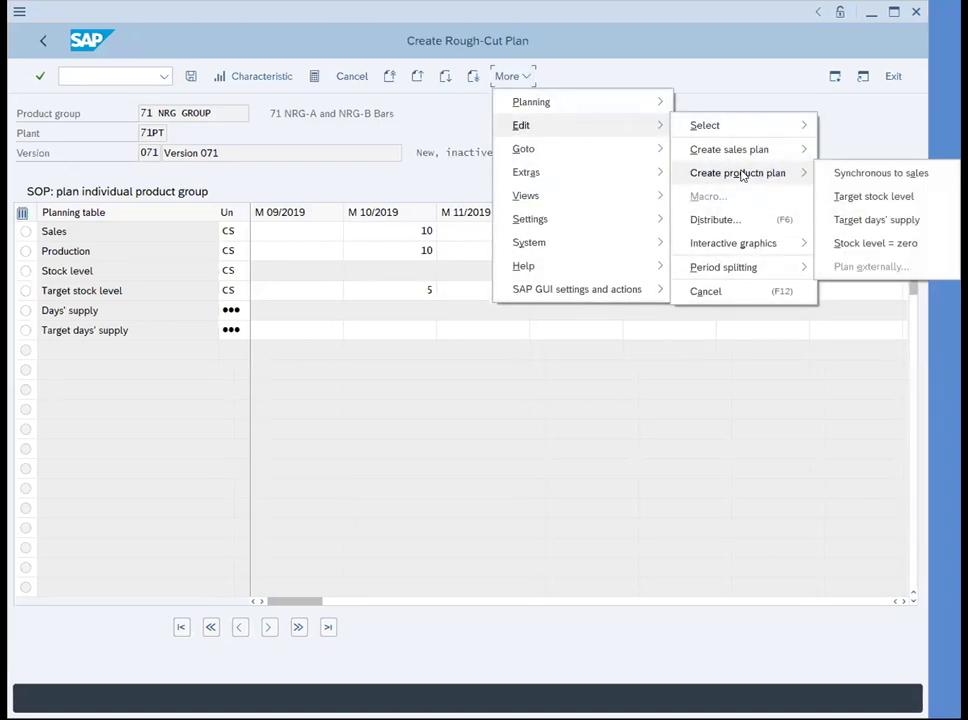
left_click(860, 197)
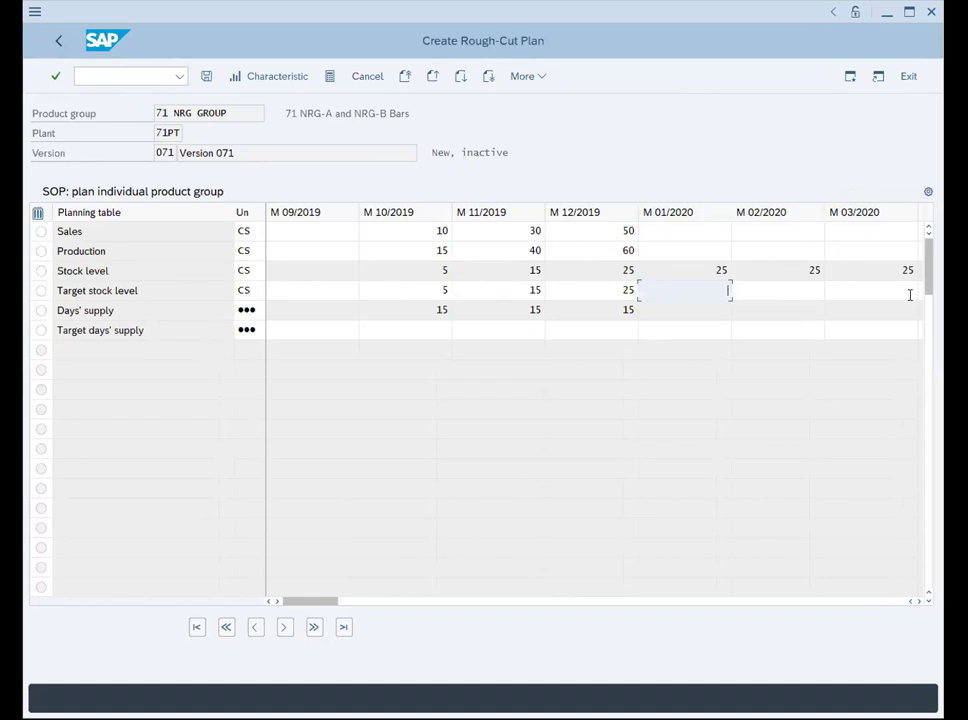
mouse_move(313, 605)
left_mouse_down()
mouse_move(702, 586)
mouse_move(313, 627)
left_mouse_up()
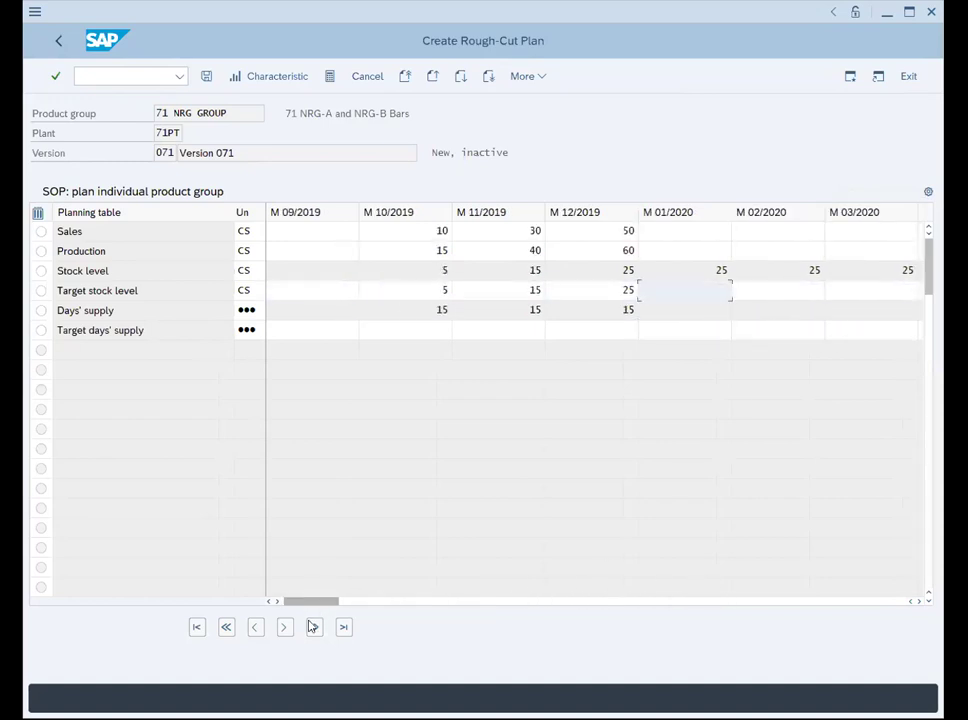
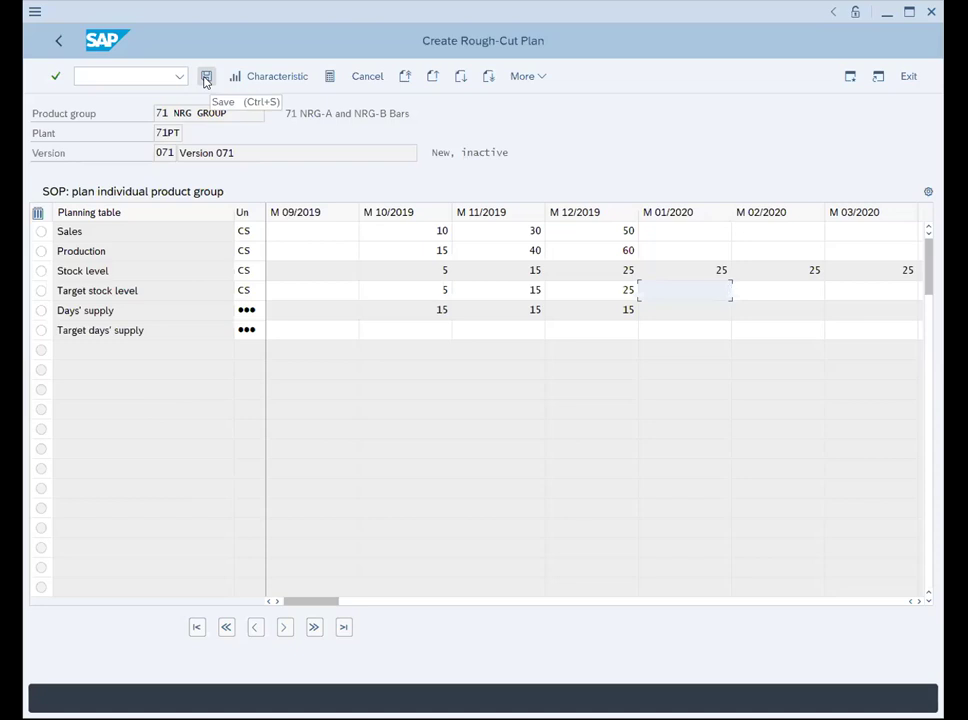
left_click(205, 80)
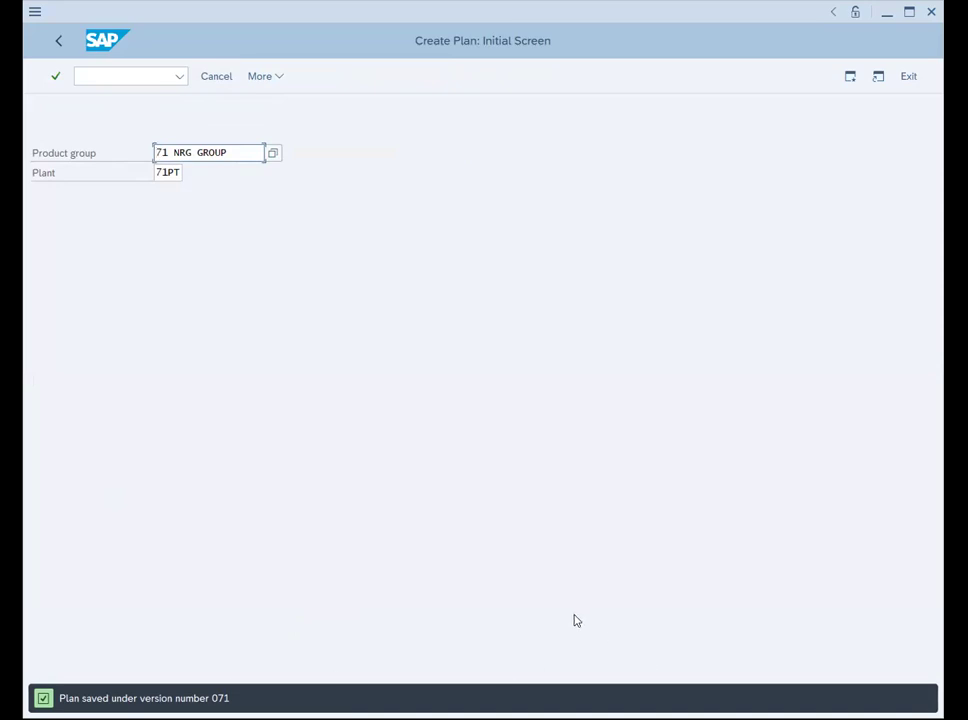
Leave the plan creation and open transaction MC75 for transferring planning data to demand management
left_click(908, 76)
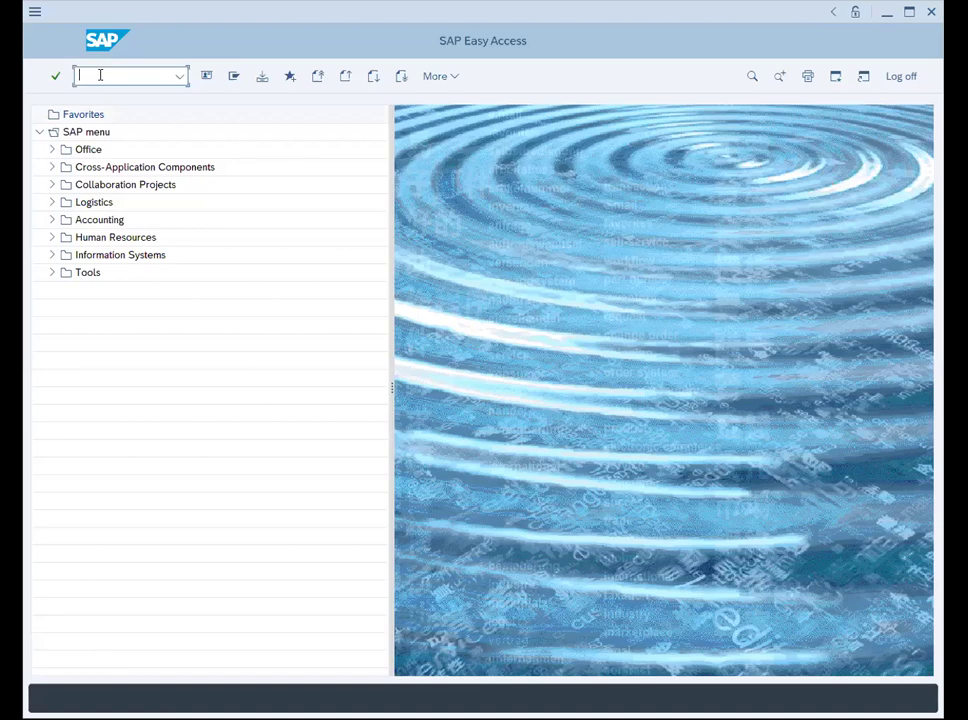
type("MC75")
key("Return")
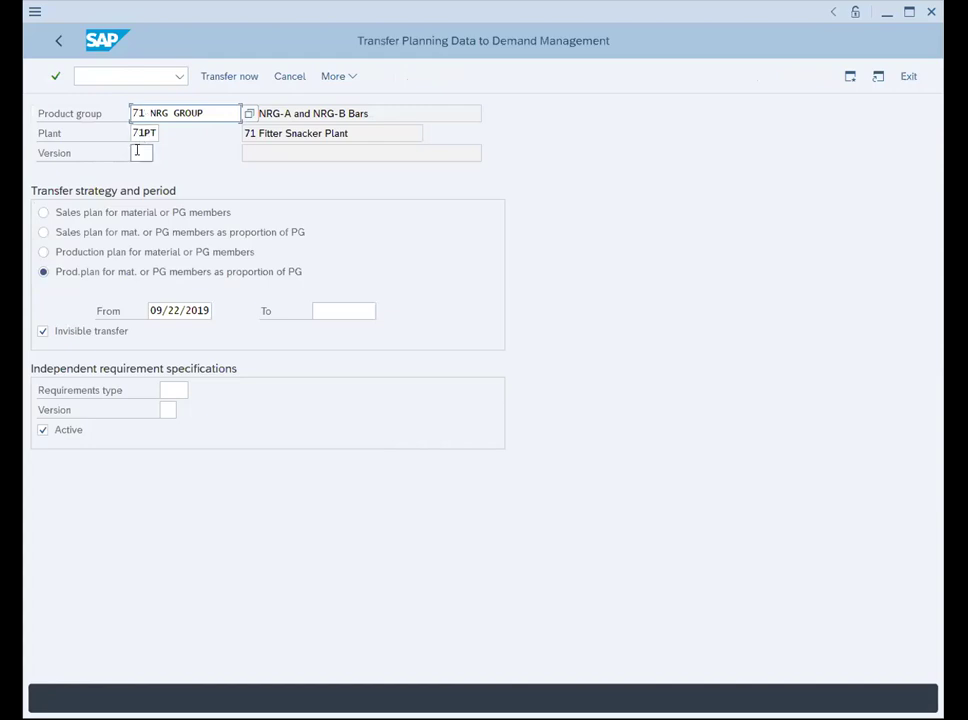
Transfer version 071 of the 71 NRG GROUP plan to demand management and accept the inactive-version warning
left_click(137, 151)
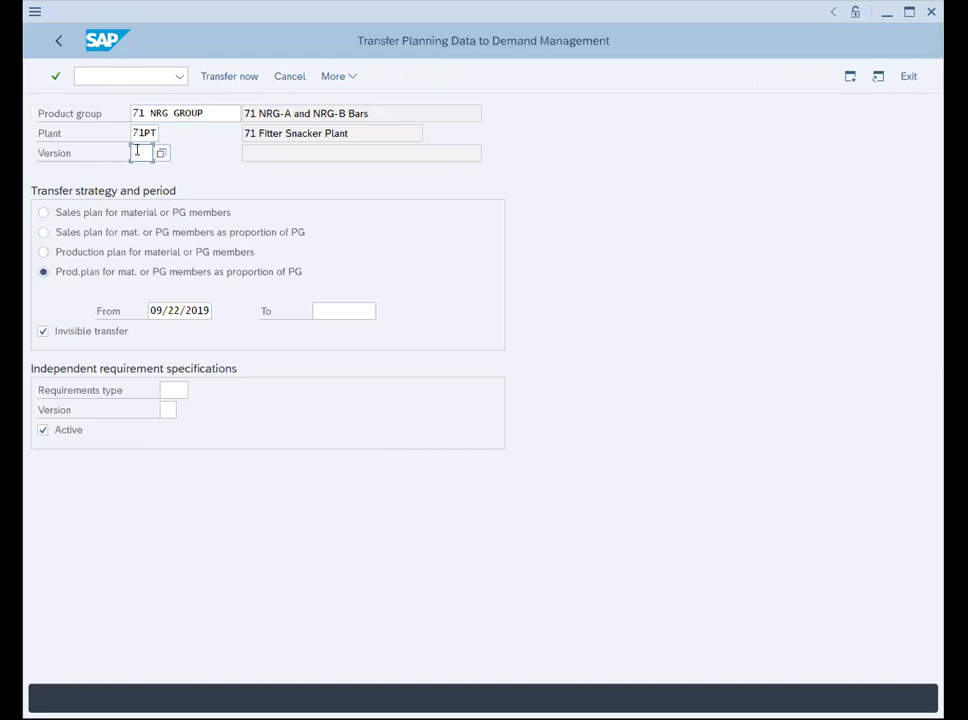
type("0")
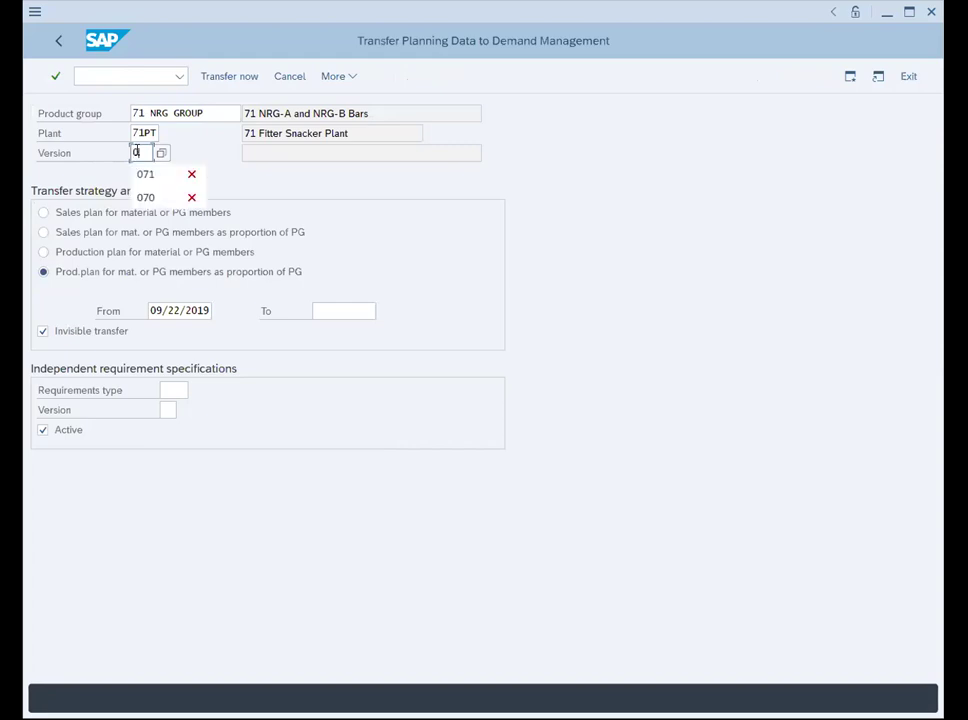
type("71")
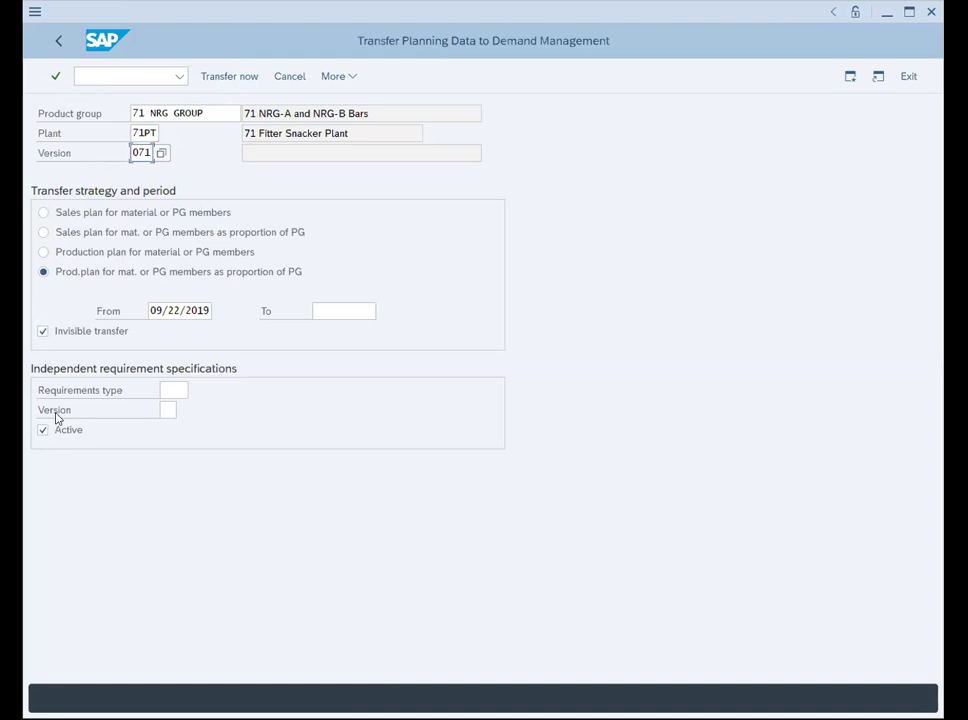
left_click(229, 79)
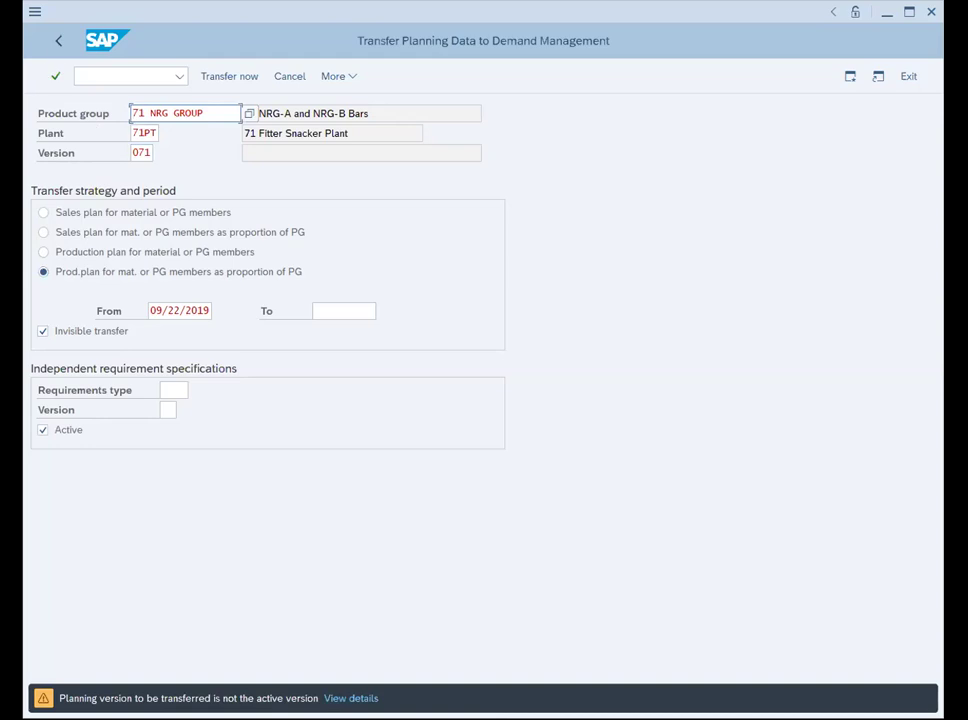
left_click(55, 78)
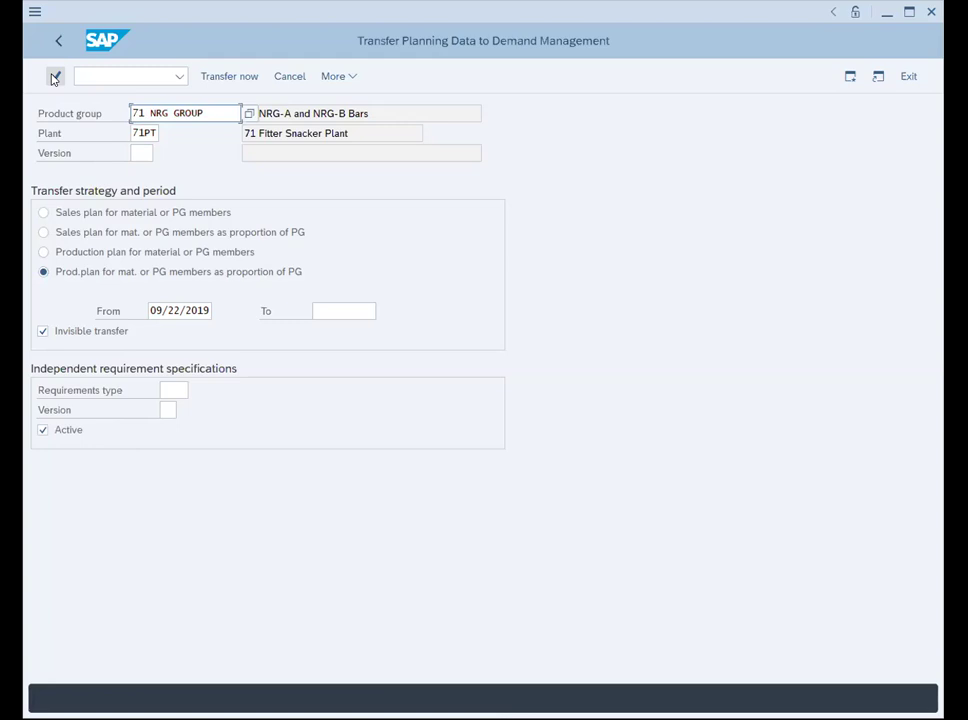
Try to re-enter planning version 071 for the product group transfer
left_click(137, 153)
type("0")
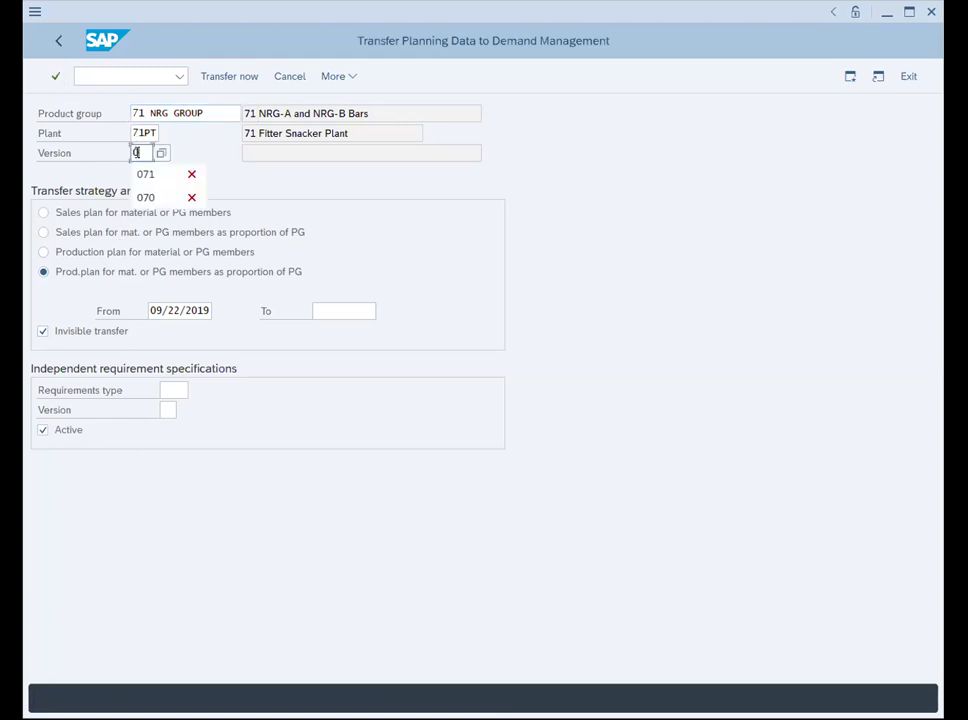
type("71")
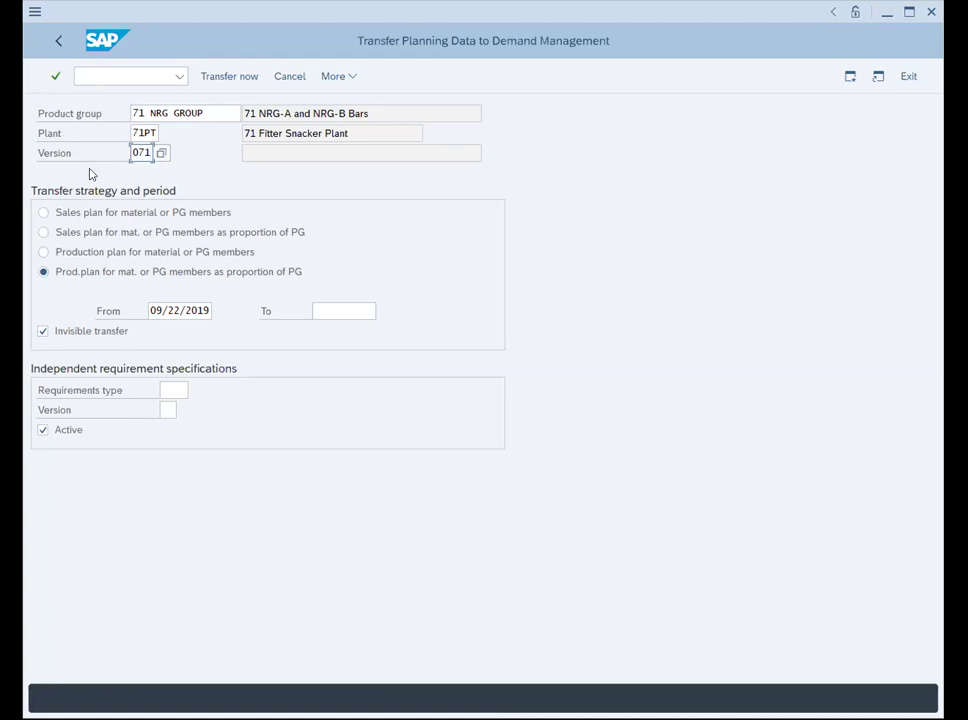
left_click(56, 78)
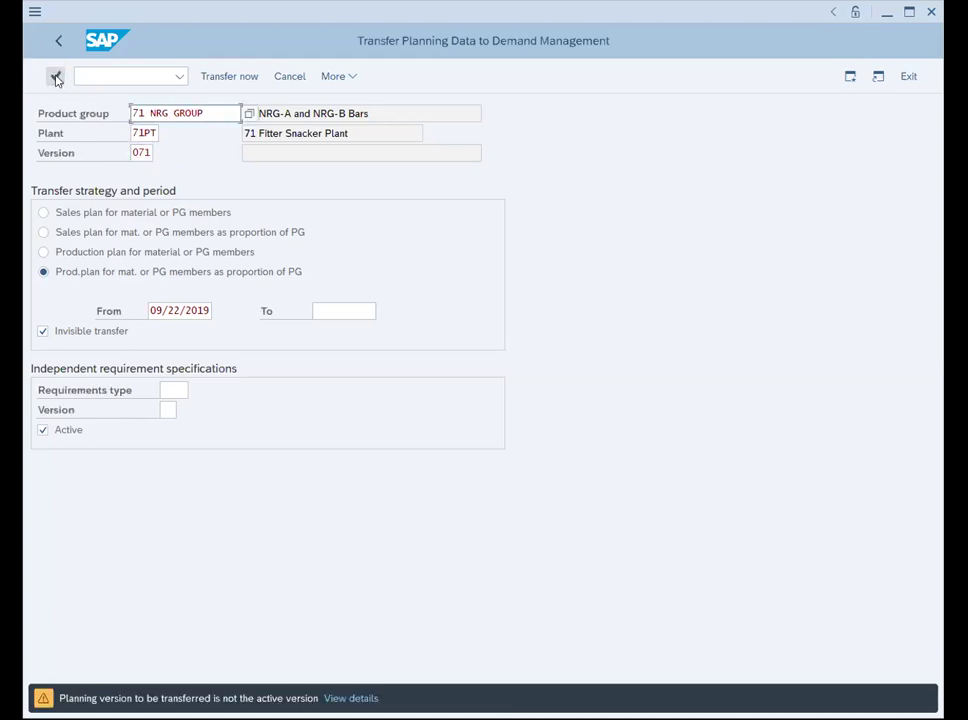
left_click(140, 150)
left_click_drag(147, 152, 112, 158)
type("071")
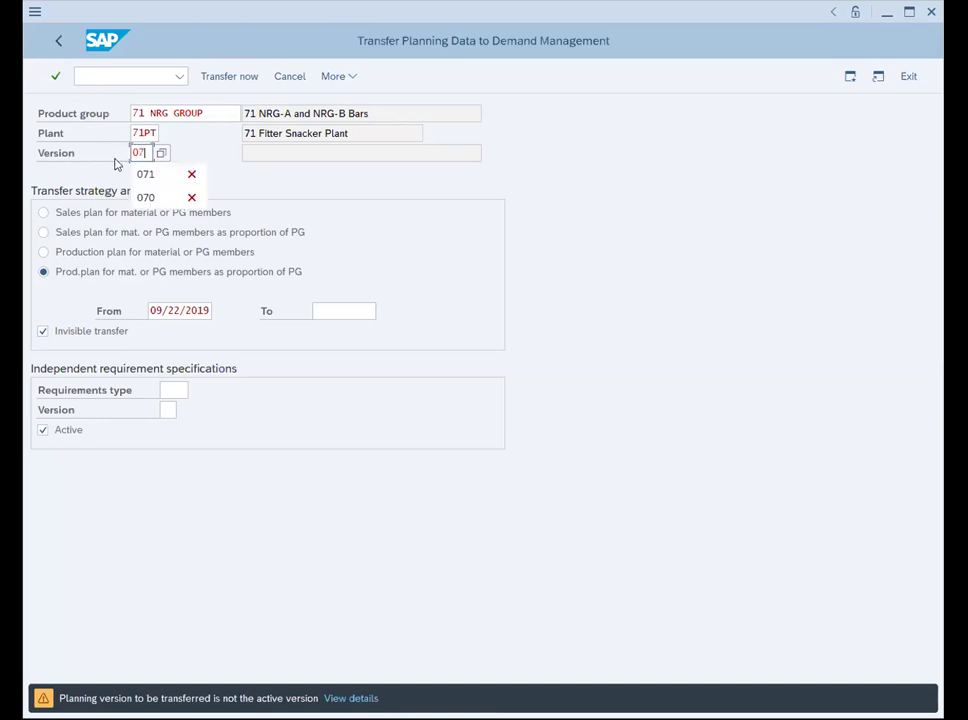
left_click(55, 78)
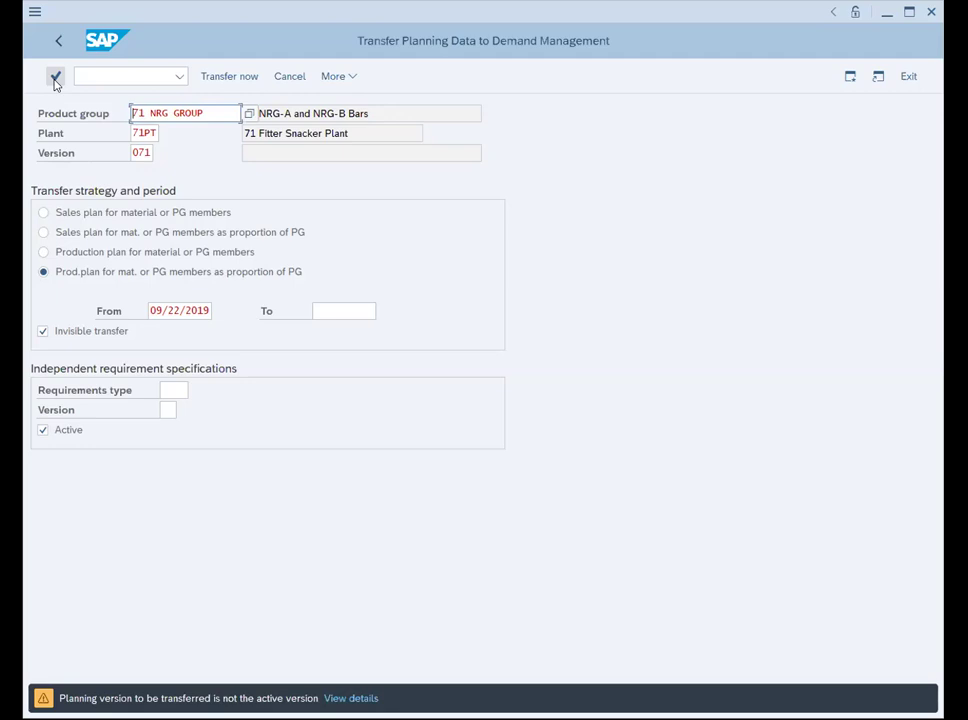
Choose planning version 071 from the list of available versions and confirm it for the product group
left_click(145, 153)
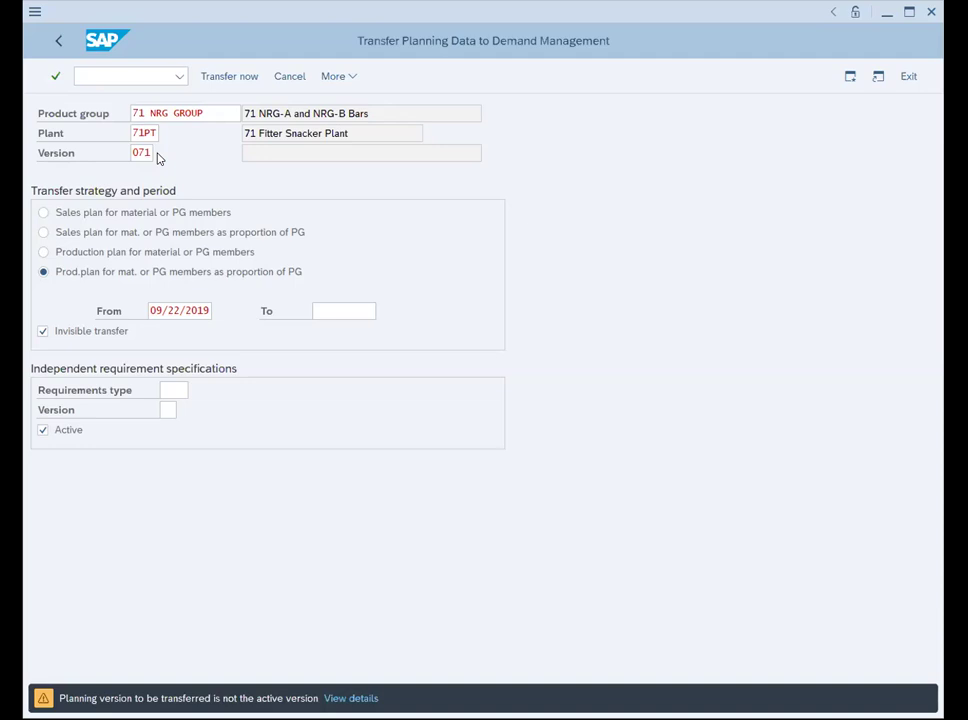
left_click(157, 156)
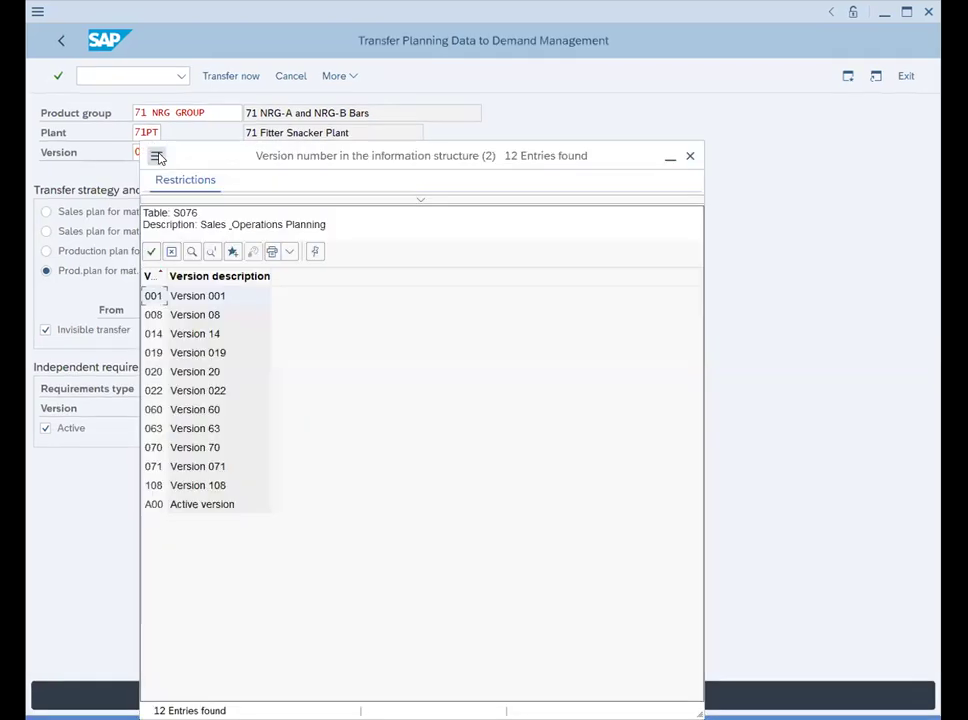
left_click(180, 466)
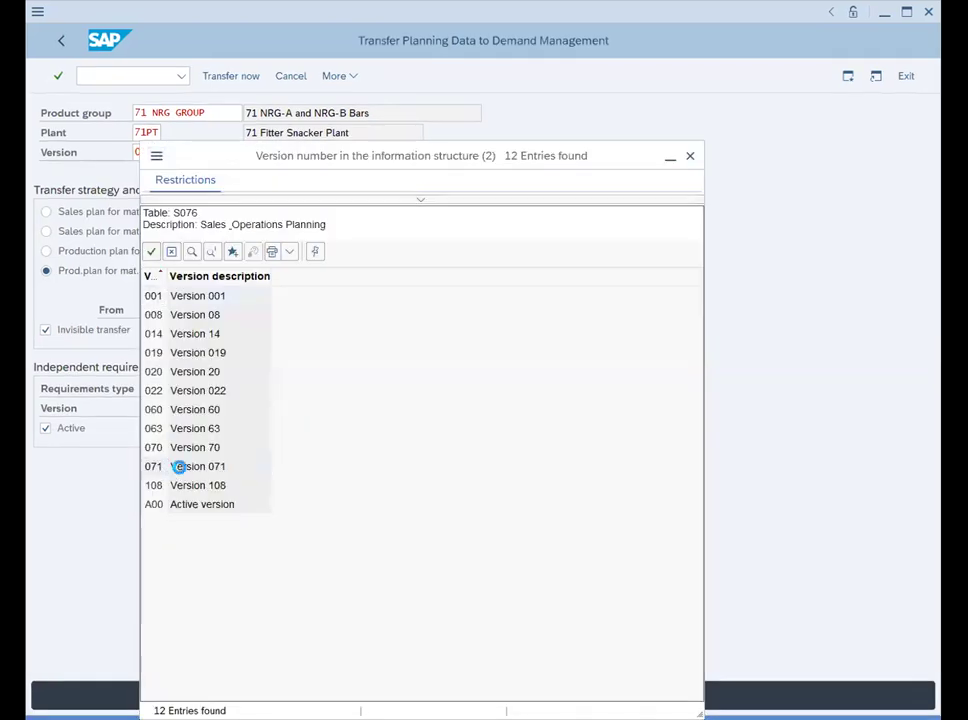
left_click(56, 76)
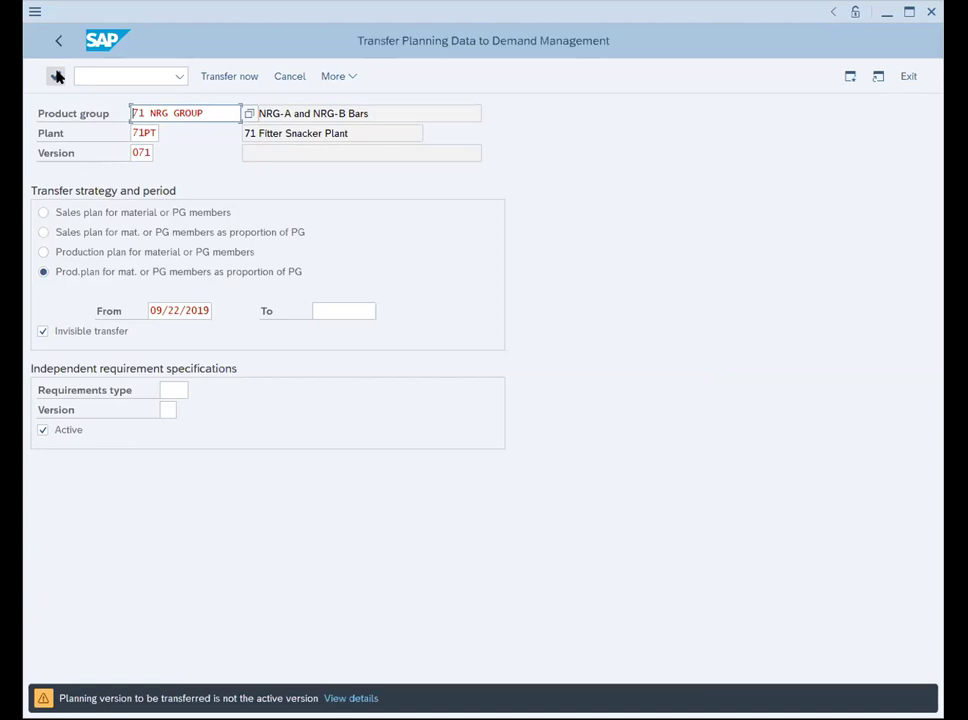
left_click(56, 76)
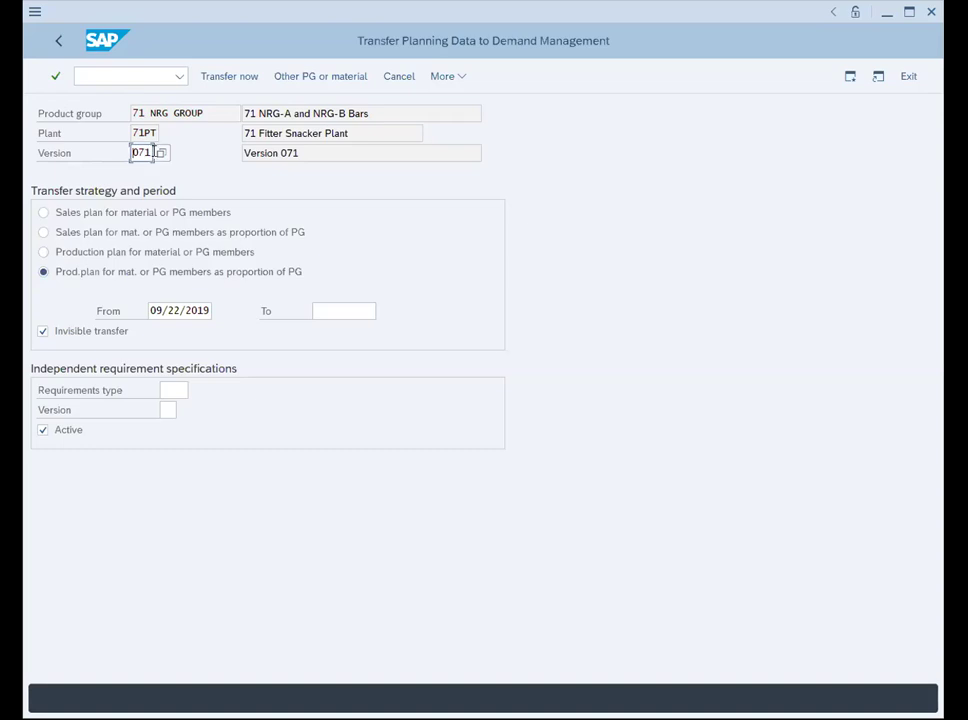
Reselect version 071 and start its transfer to demand management again
left_click(160, 153)
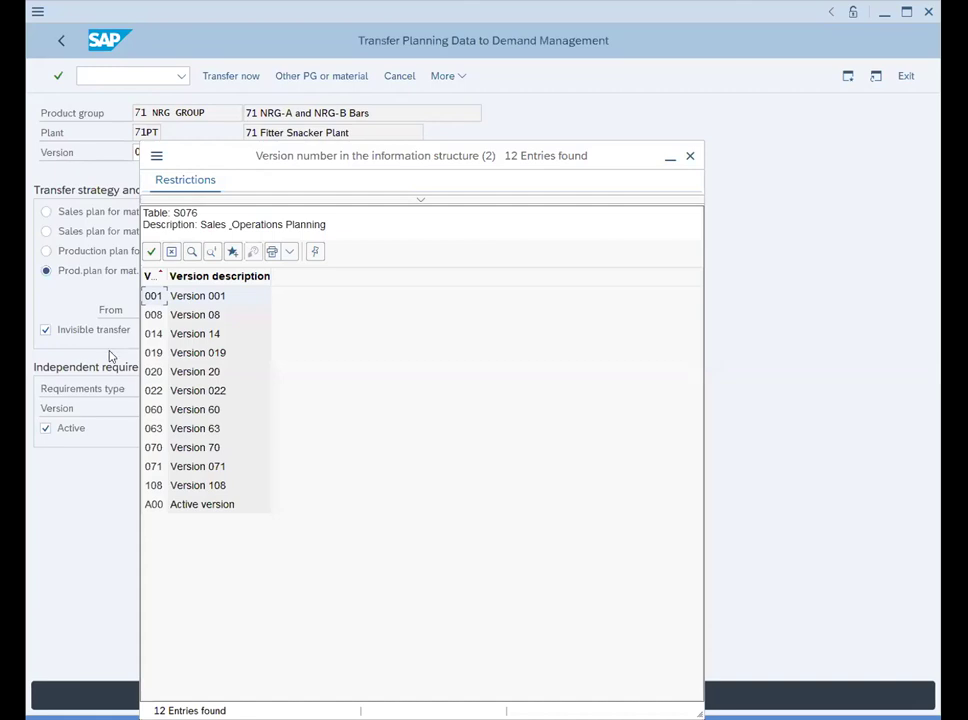
left_click(157, 466)
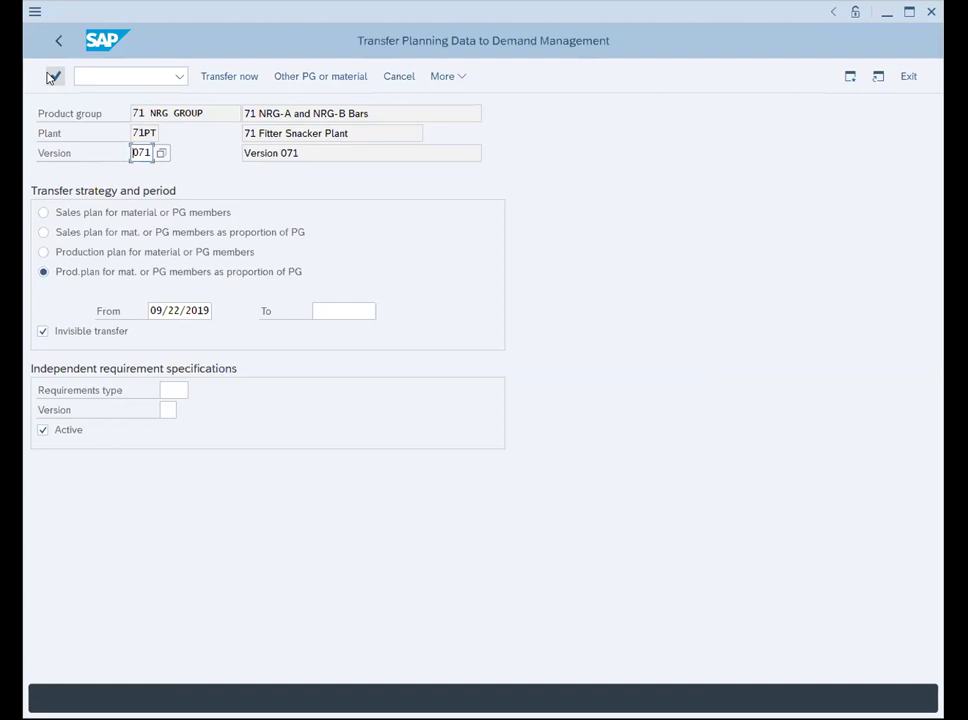
left_click(245, 80)
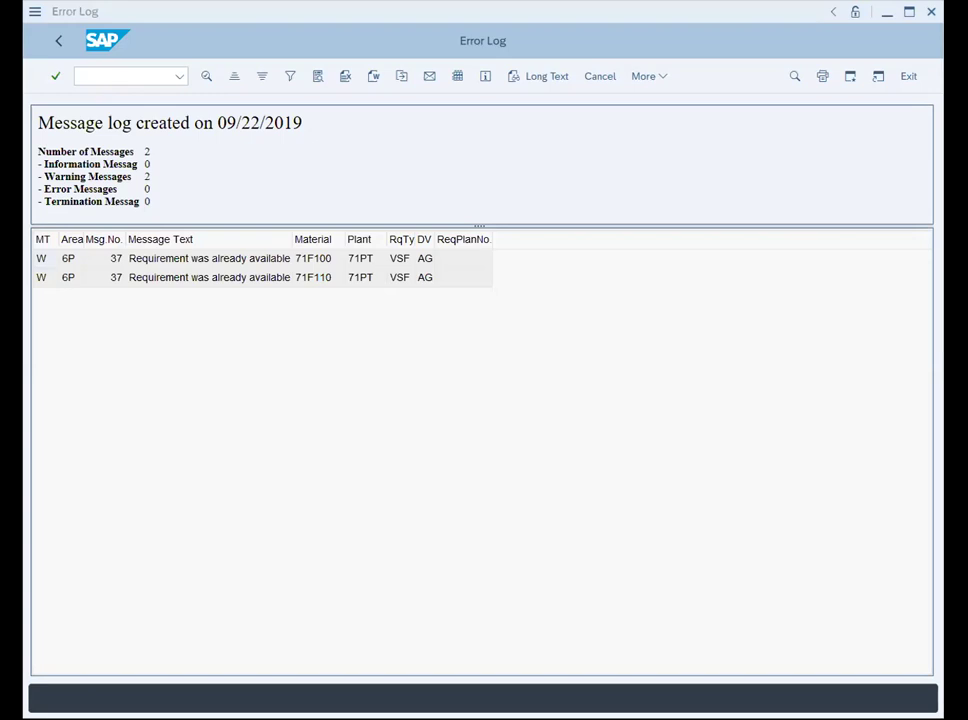
Display and refresh the stock/requirements list of material 71F100 NRG-A to check its independent requirements
key("F3")
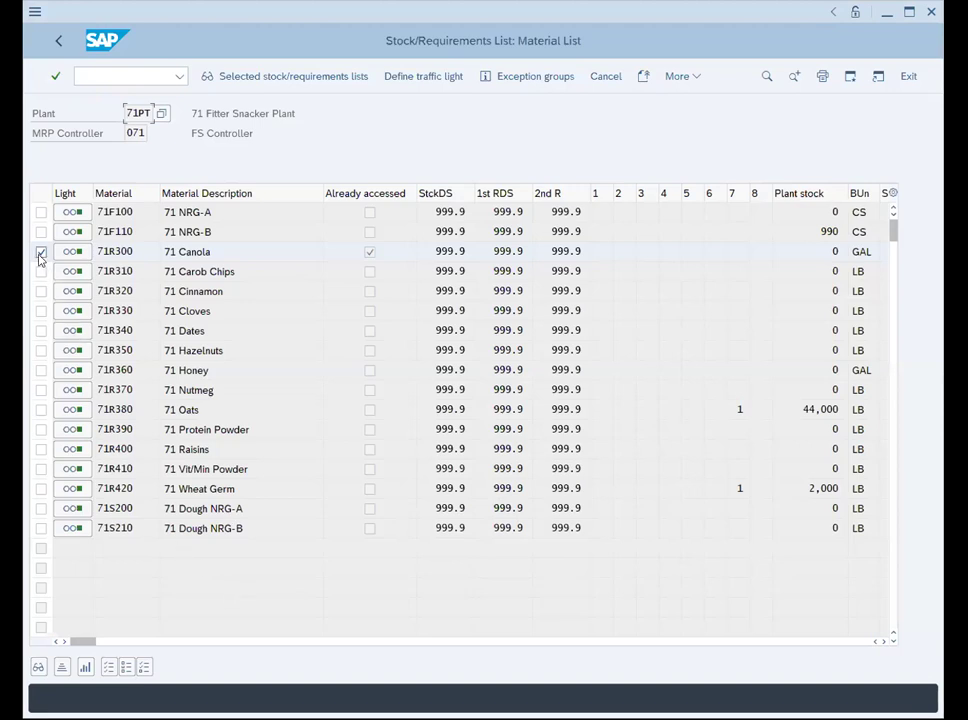
left_click(40, 213)
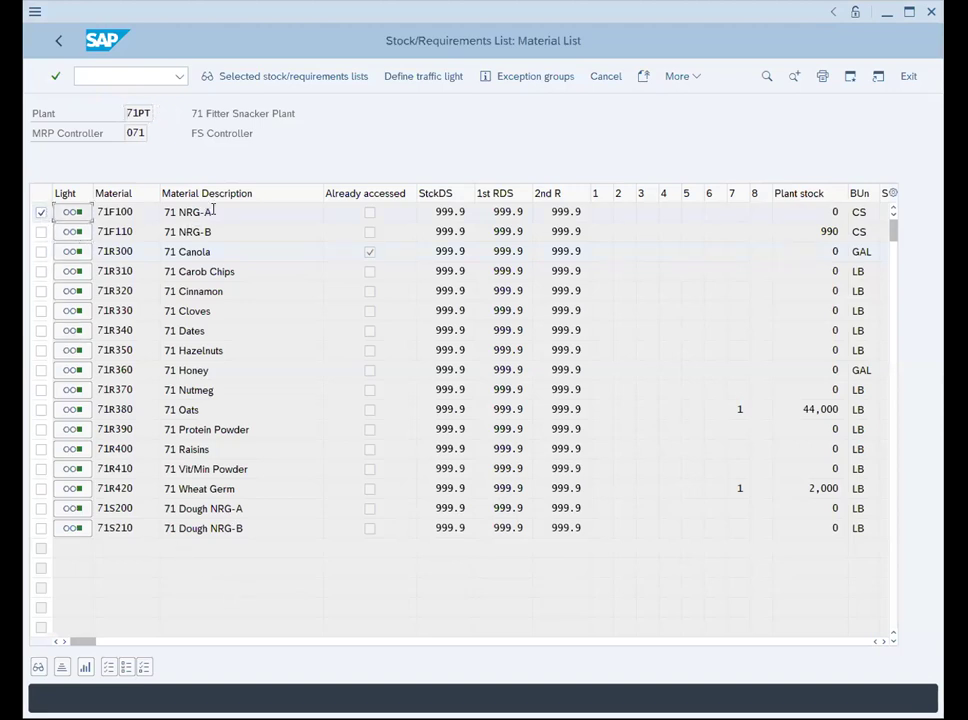
left_click(253, 80)
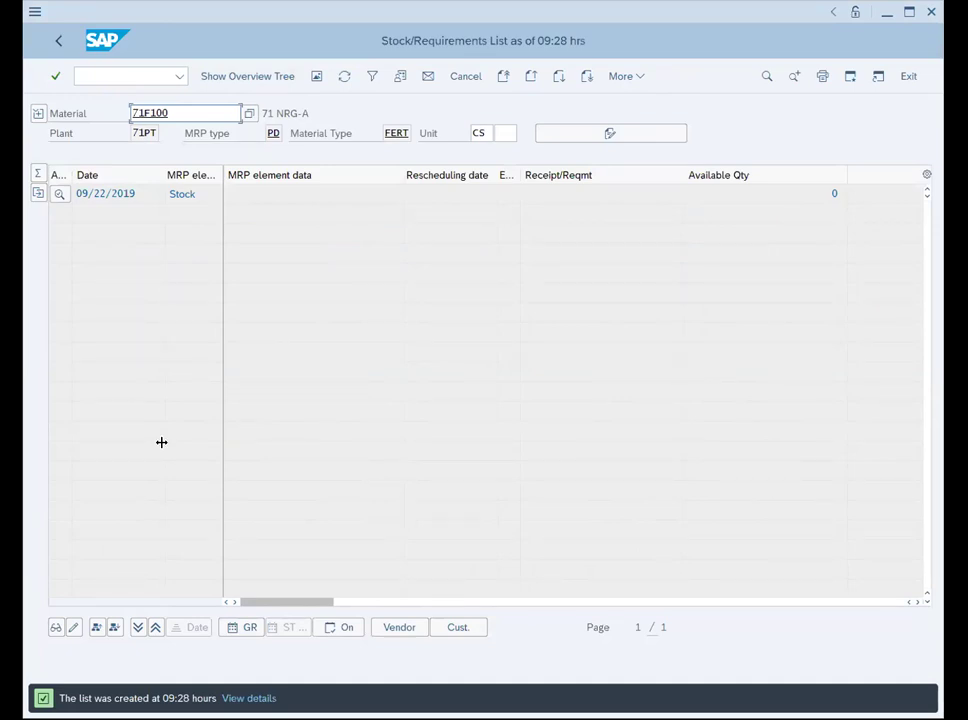
left_click(344, 78)
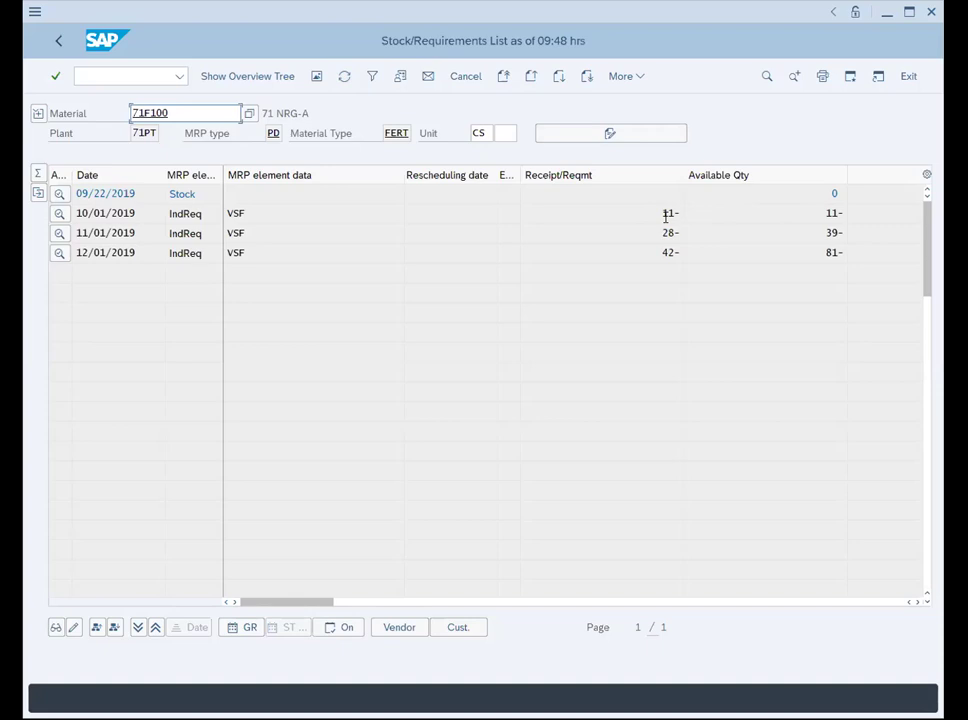
left_click(57, 43)
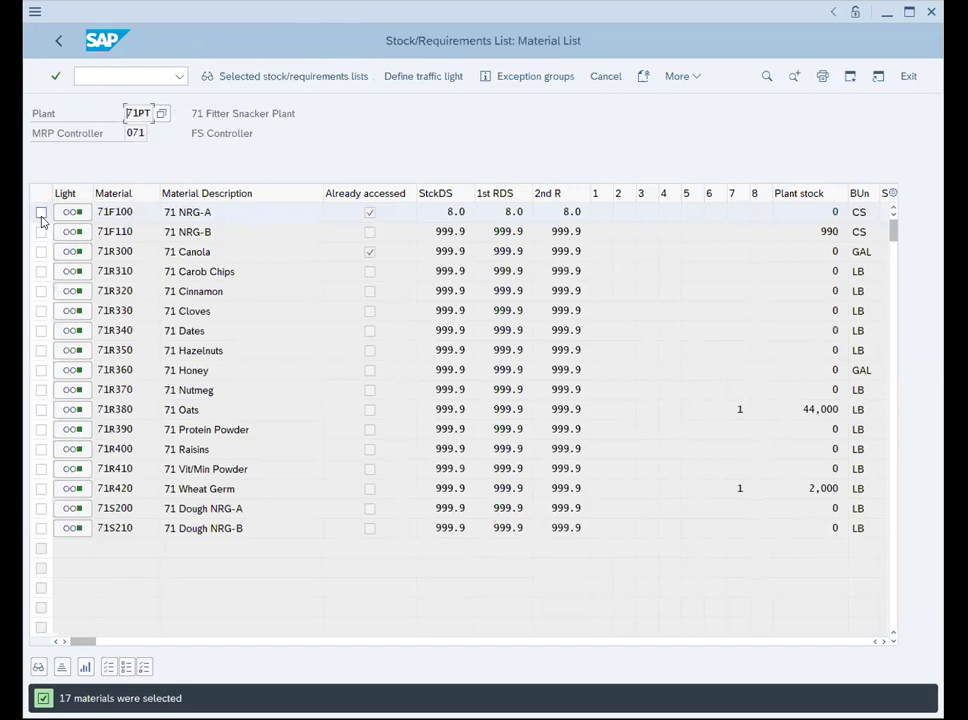
Display and refresh the stock/requirements list of raw material 71R300 Canola to check its requirements
left_click(41, 252)
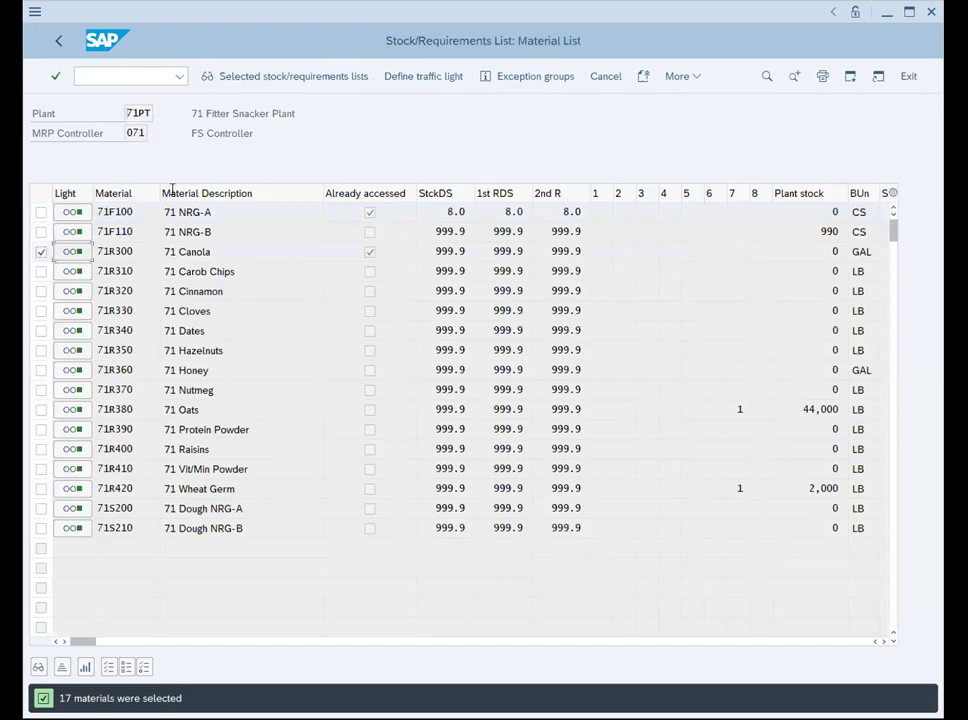
left_click(252, 88)
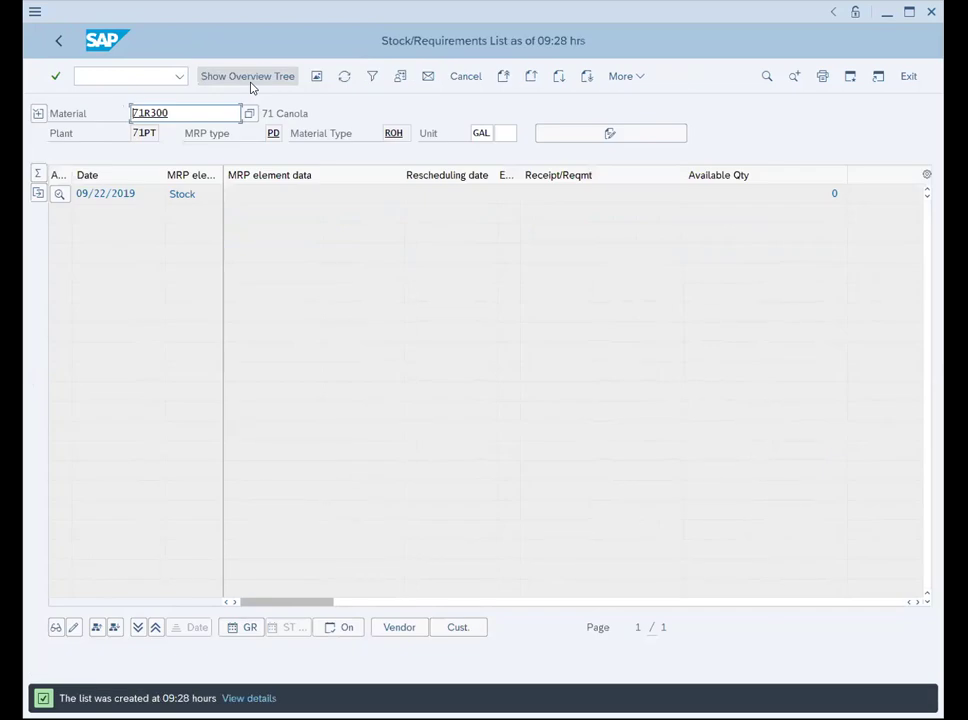
left_click(343, 77)
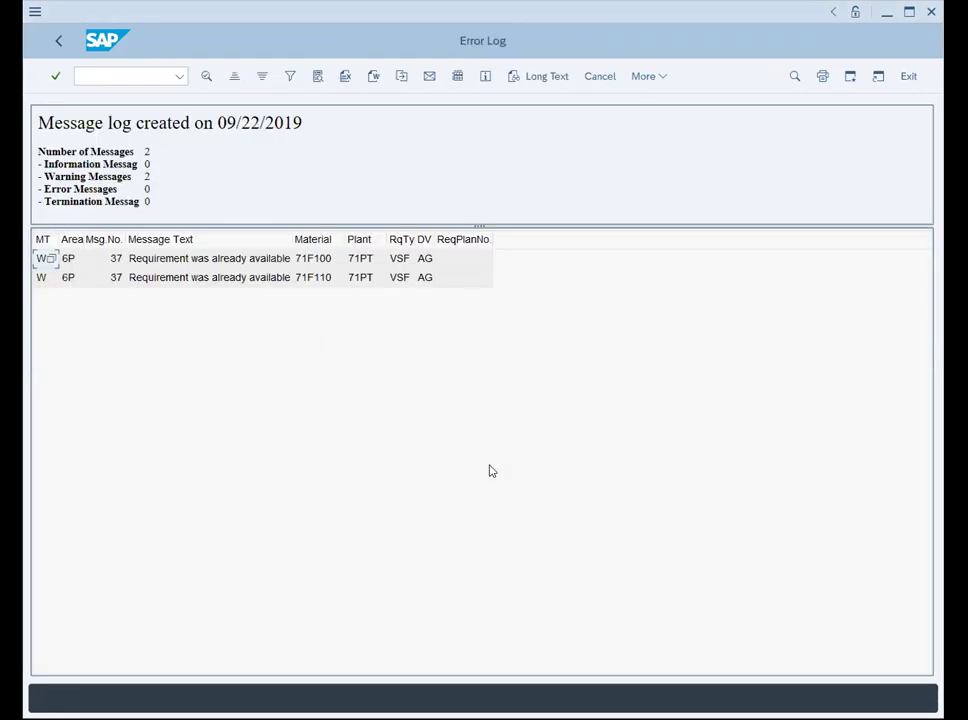
Leave the transfer log and the transfer transaction, and open transaction MD02 for single-item, multi-level planning
left_click(908, 76)
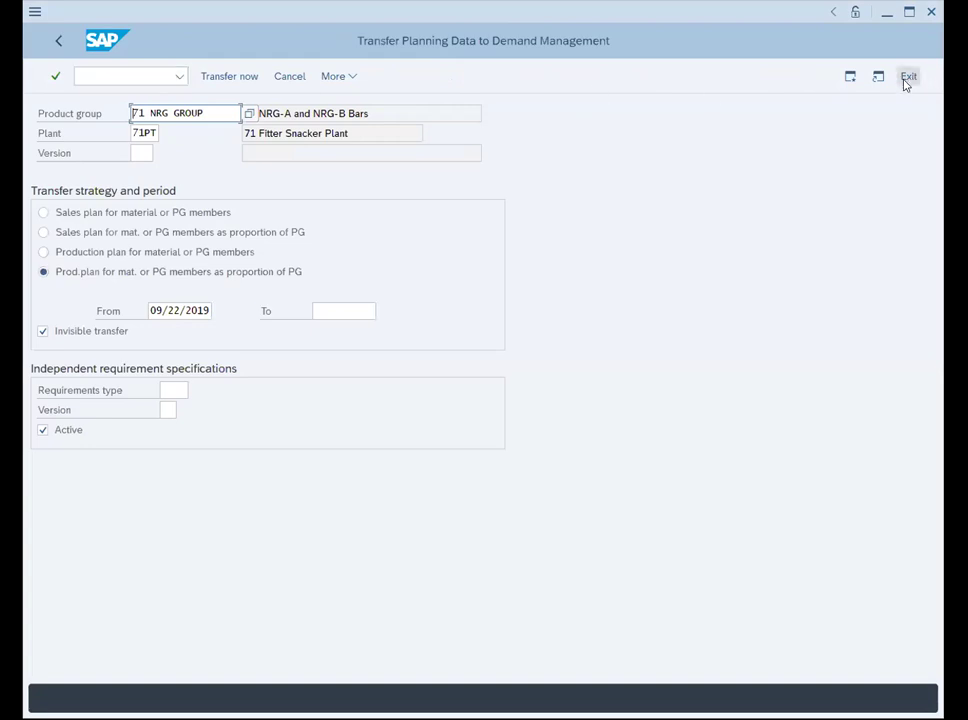
left_click(905, 80)
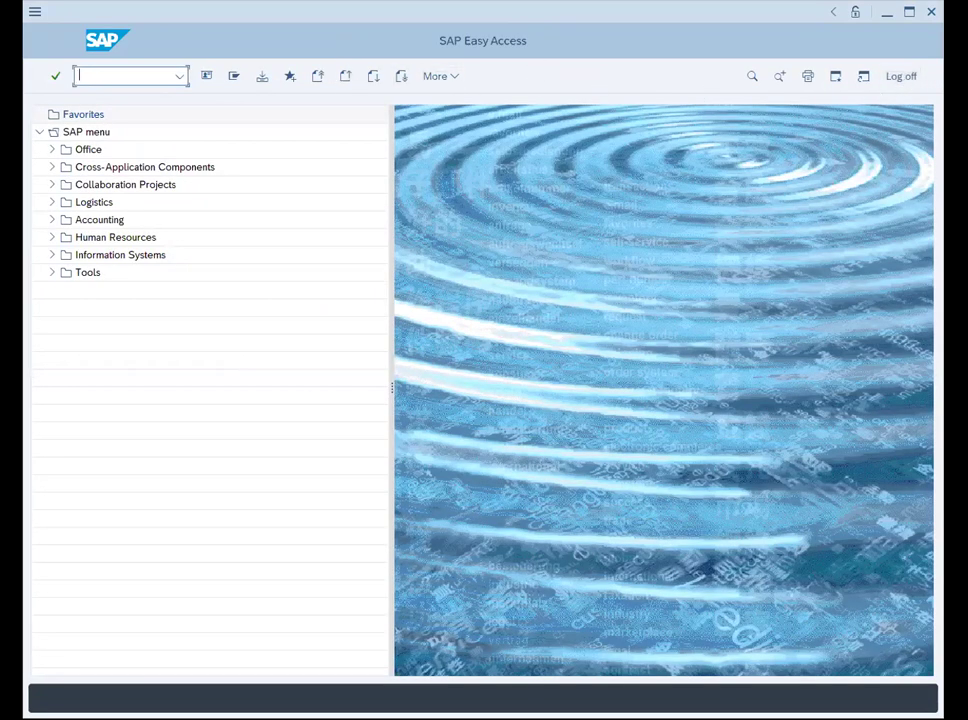
type("MD02")
key("Return")
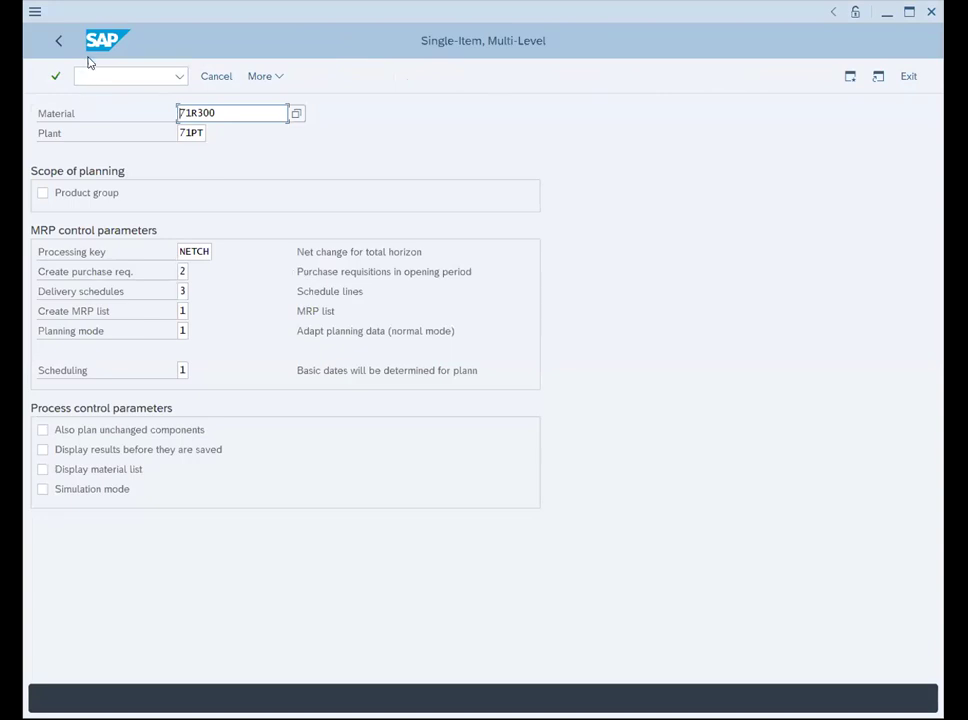
Run single-item, multi-level planning for material 71 NRG GROUP in plant 71PT, with Product group as the planning scope and parameters confirmed
key("ctrl+a")
type("7")
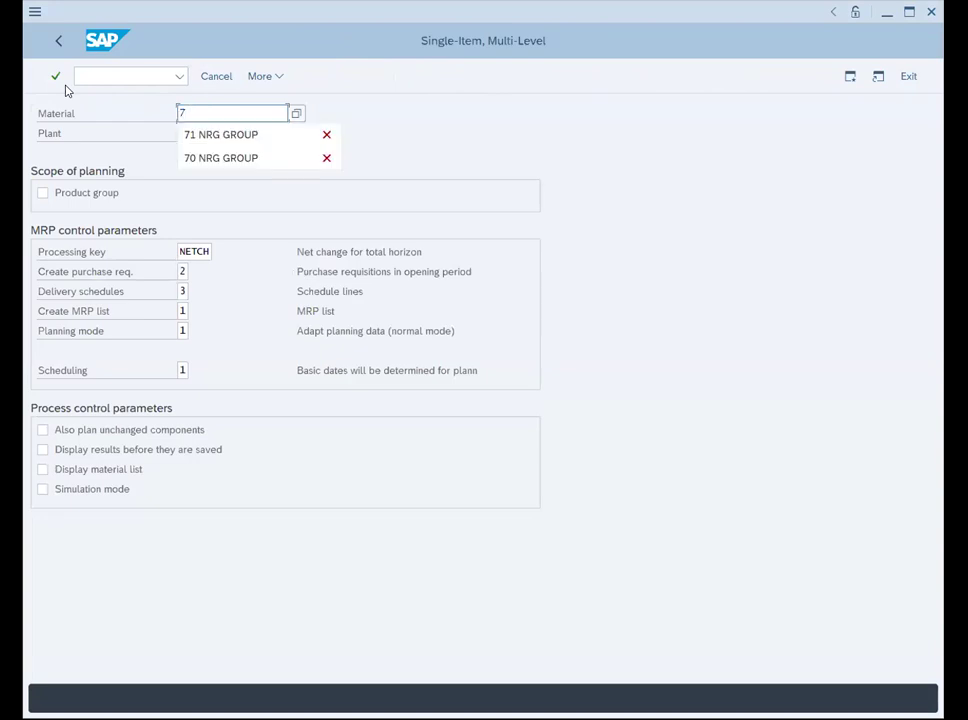
left_click(202, 140)
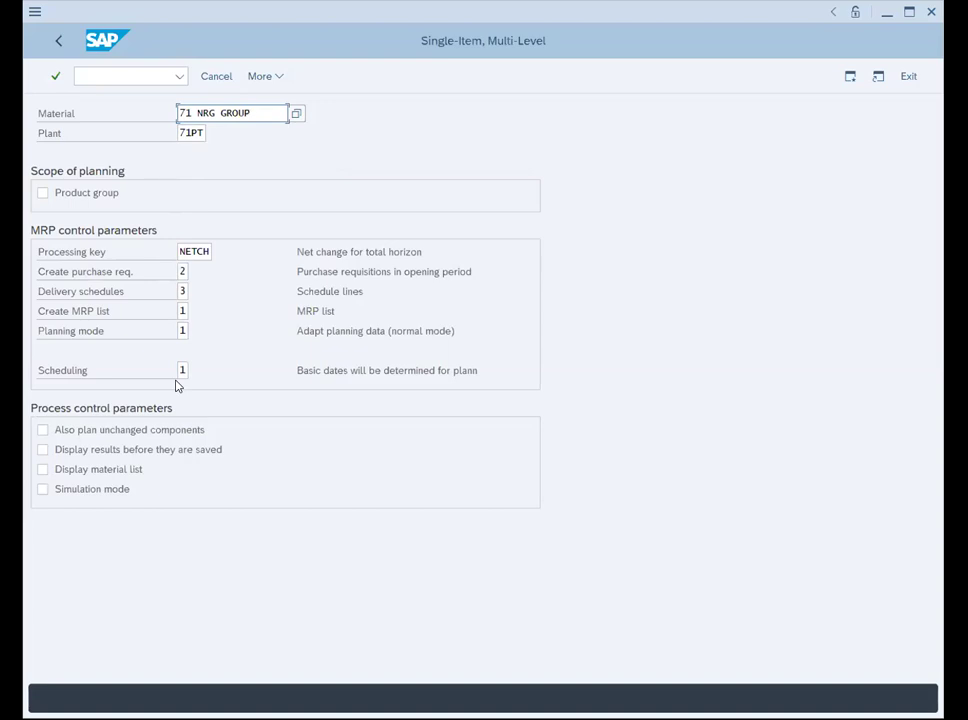
left_click(54, 84)
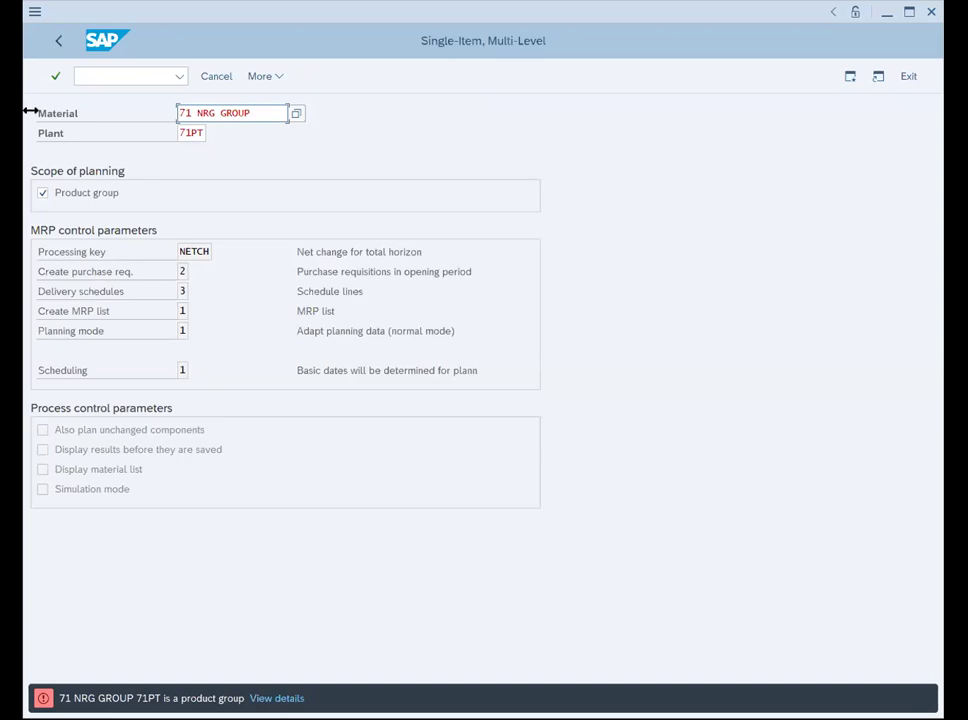
left_click(57, 77)
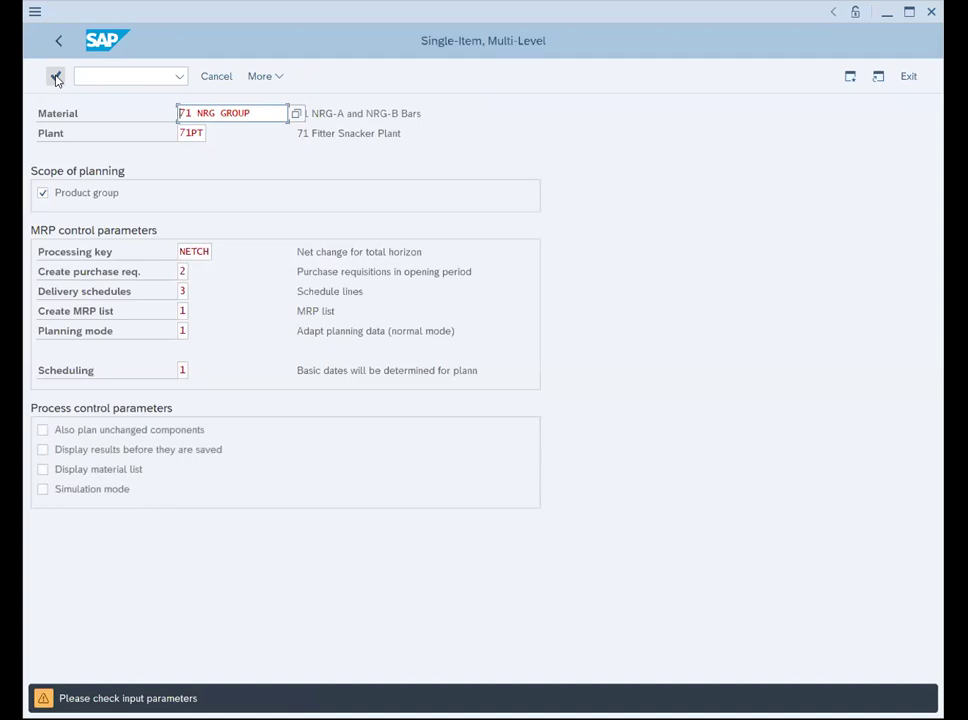
left_click(57, 77)
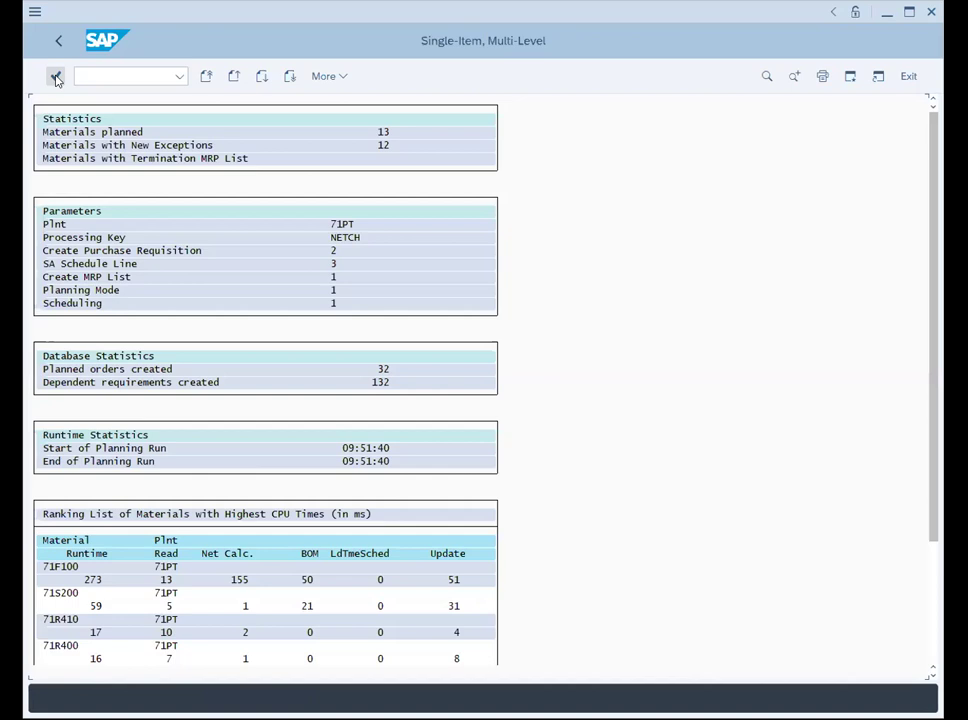
Examine the planning run log, covering its statistics, parameters, database and runtime figures, and the ranking list of materials by CPU time
scroll(207, 353, "down", 3)
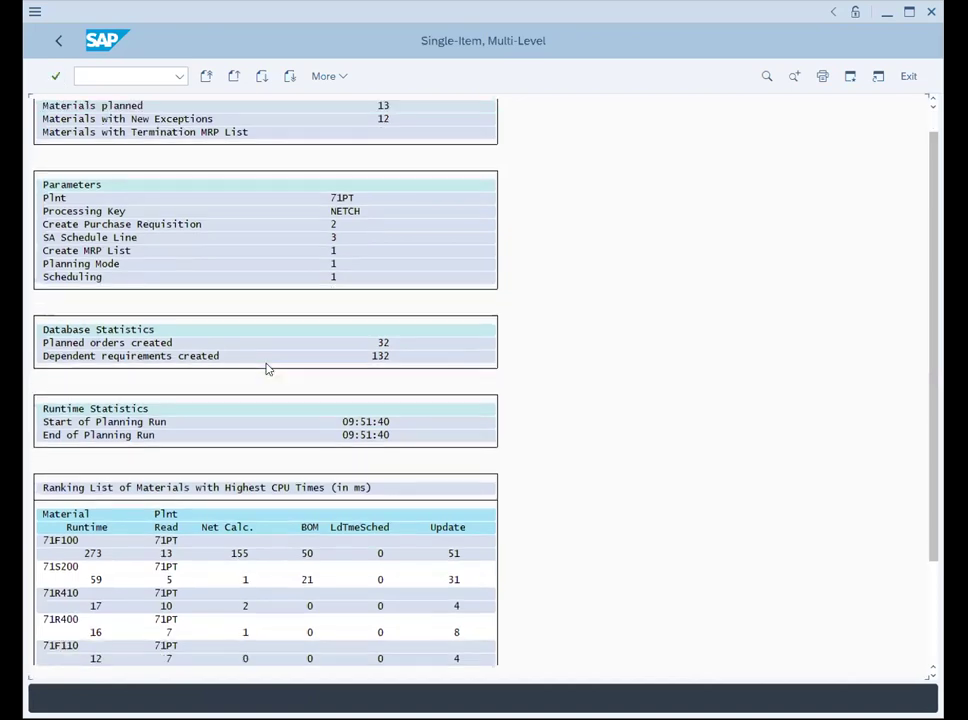
scroll(310, 424, "down", 3)
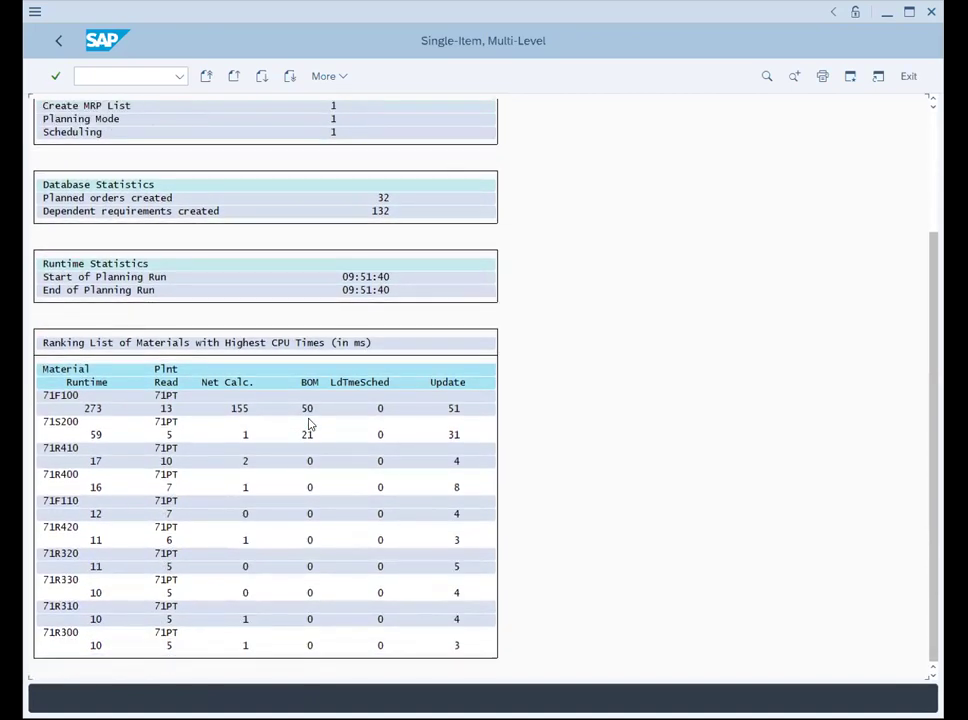
scroll(310, 424, "up", 1)
scroll(310, 424, "down", 1)
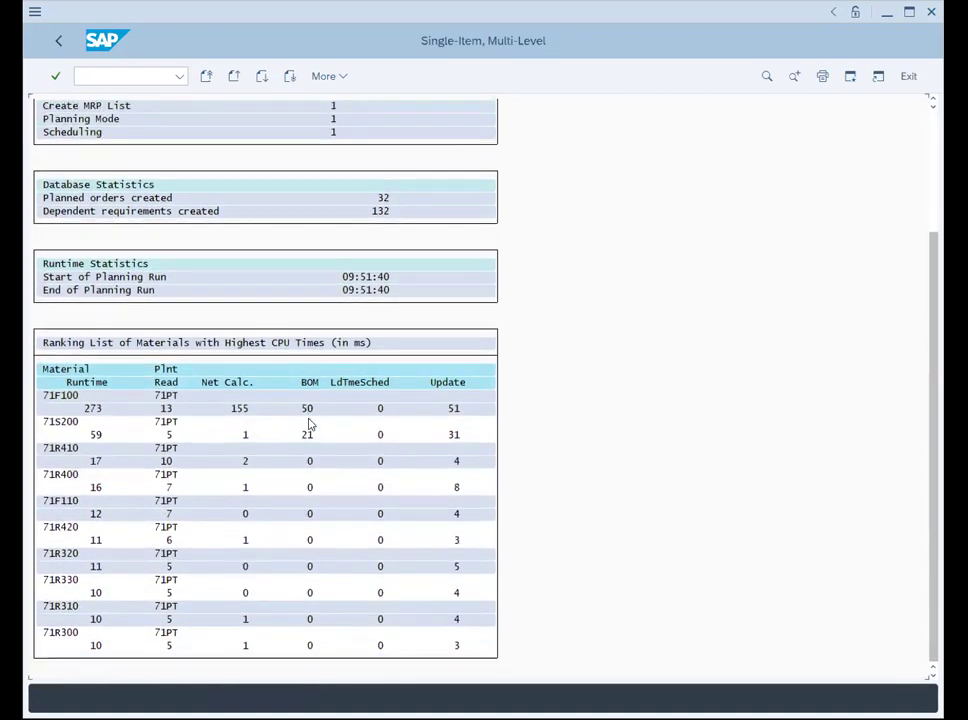
scroll(310, 424, "up", 3)
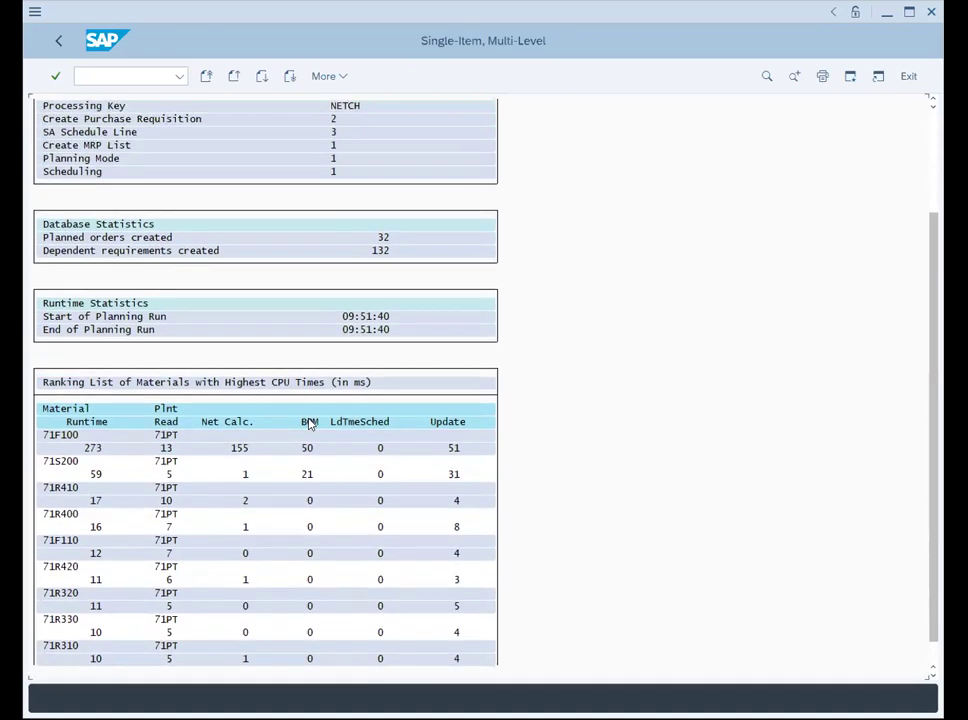
scroll(310, 424, "up", 3)
scroll(310, 424, "down", 2)
scroll(310, 424, "down", 3)
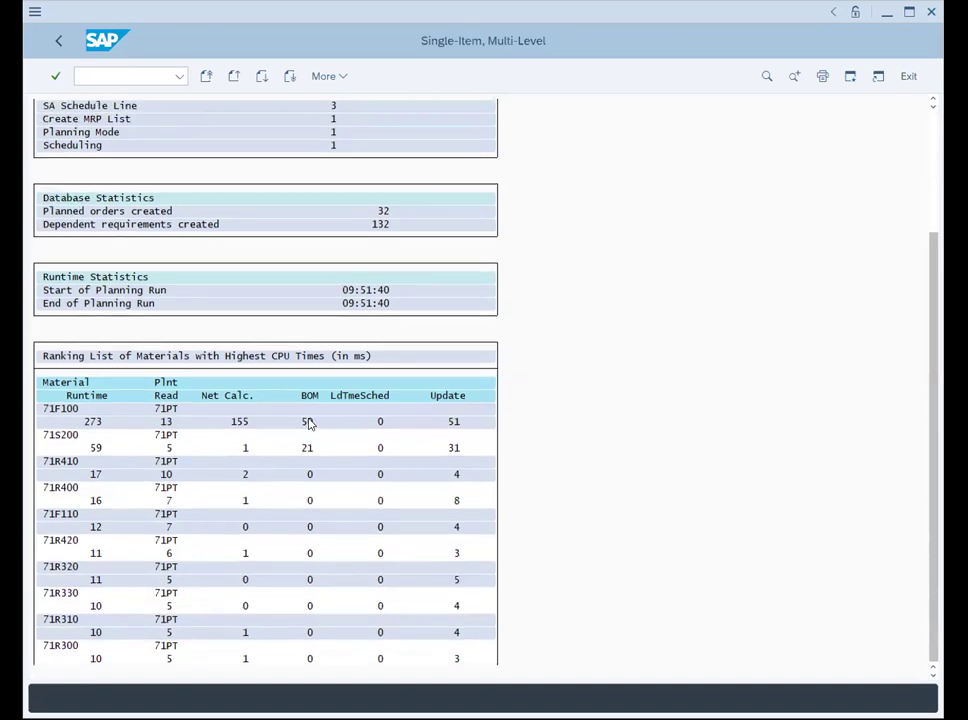
scroll(310, 424, "up", 5)
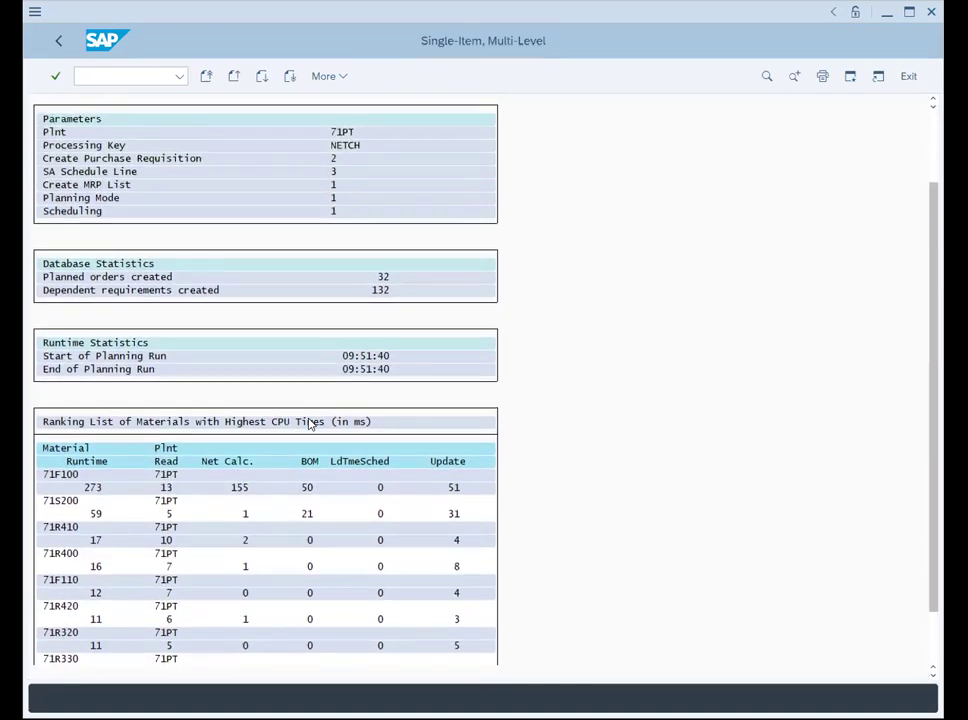
scroll(310, 424, "up", 5)
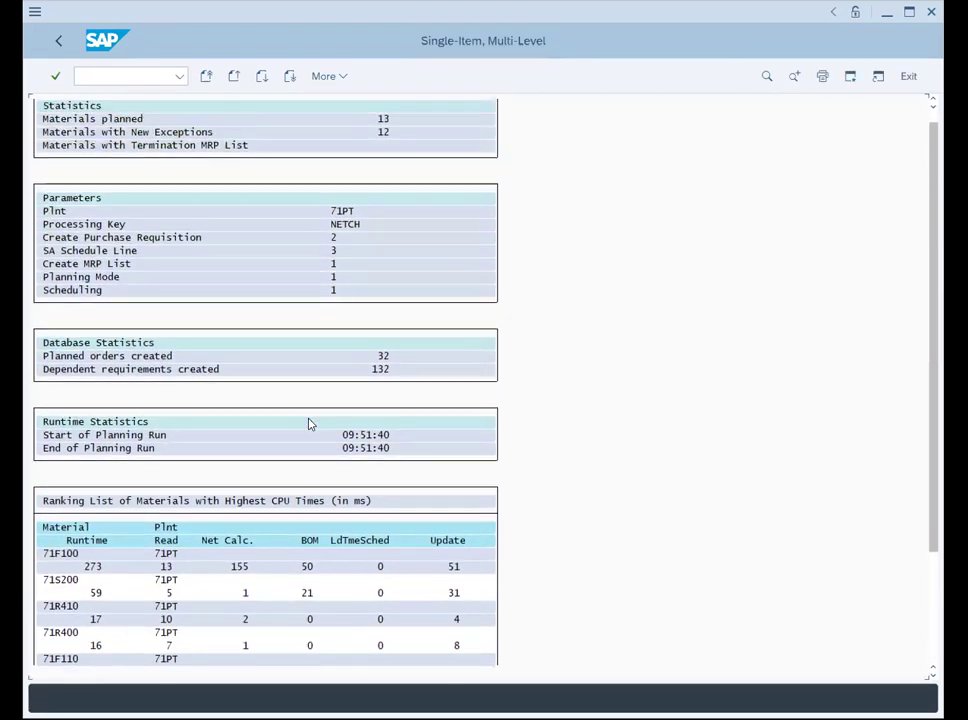
scroll(310, 424, "up", 1)
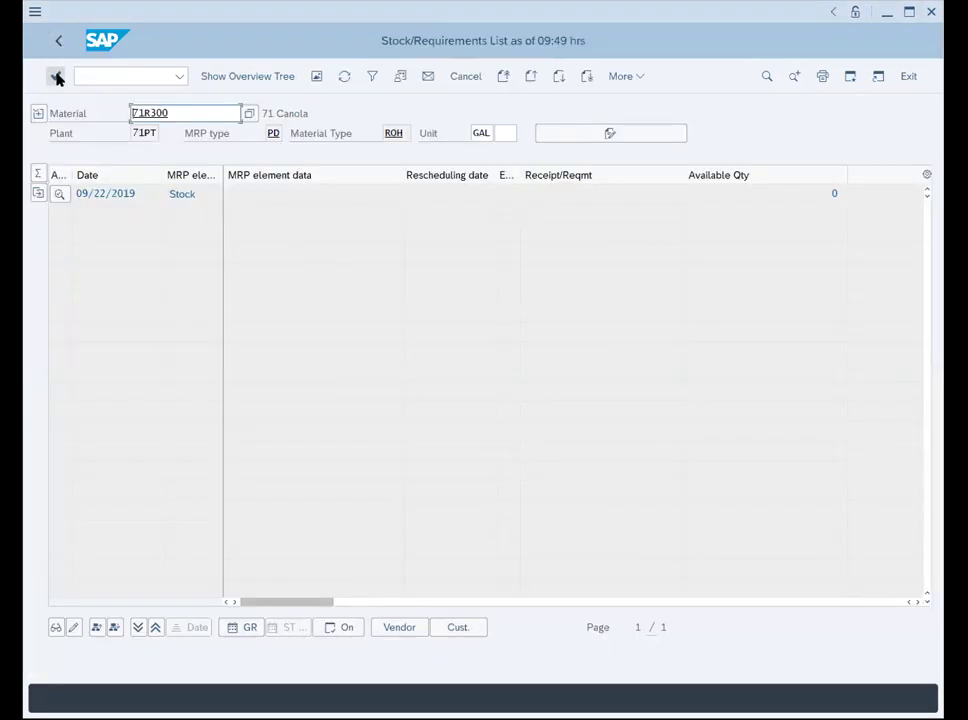
Select material 71F100 NRG-A instead of 71R300 Canola, check its refreshed stock/requirements list, and return to the material list to deselect it
left_click(58, 41)
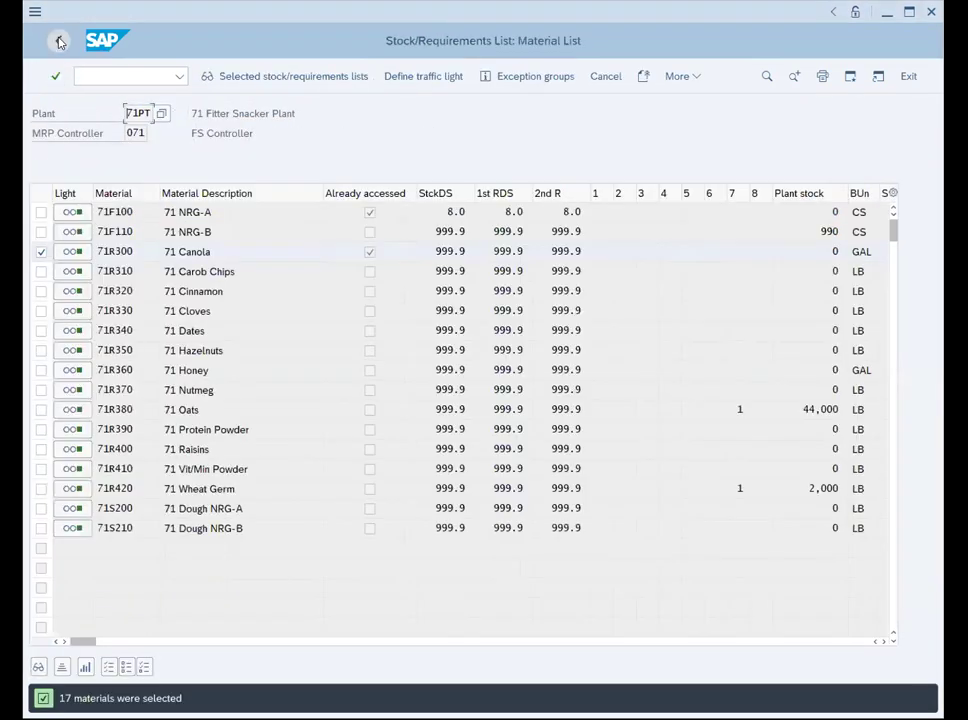
left_click(40, 253)
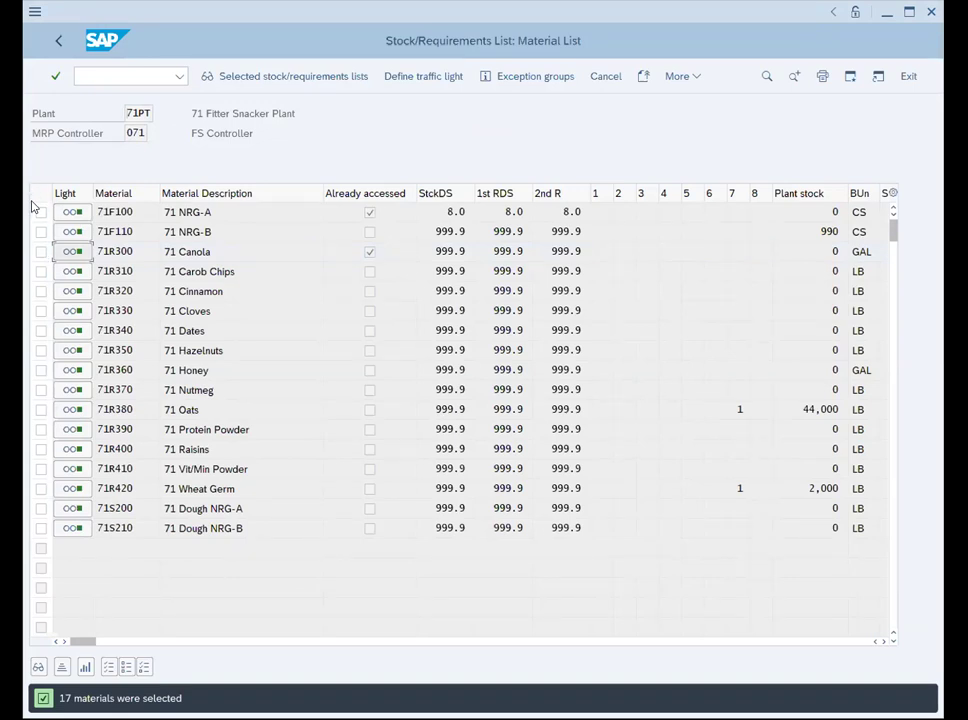
left_click(40, 214)
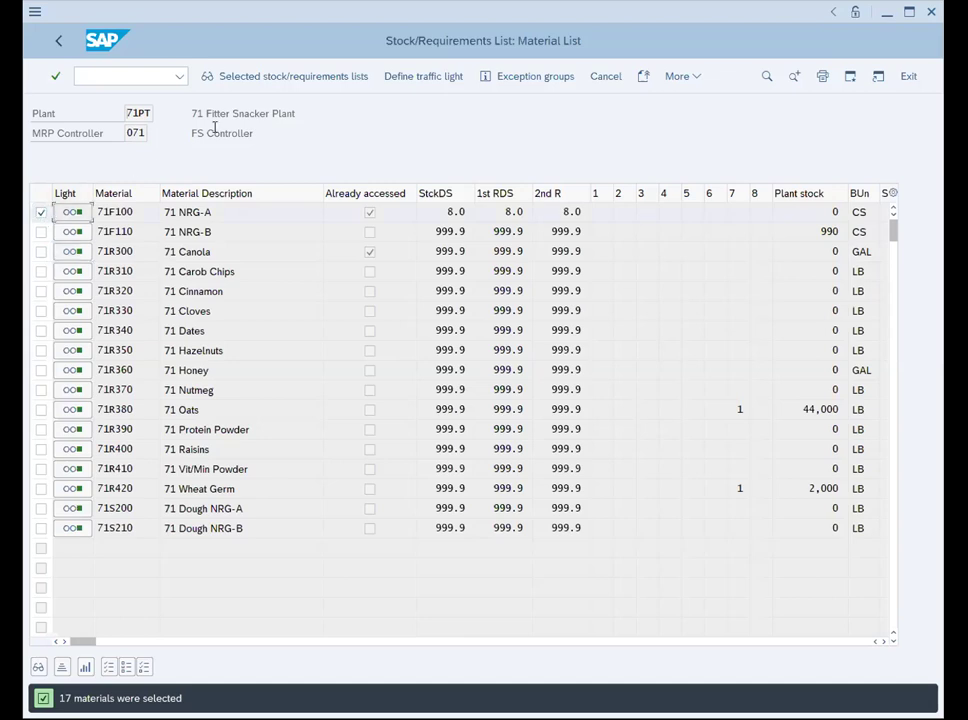
left_click(285, 76)
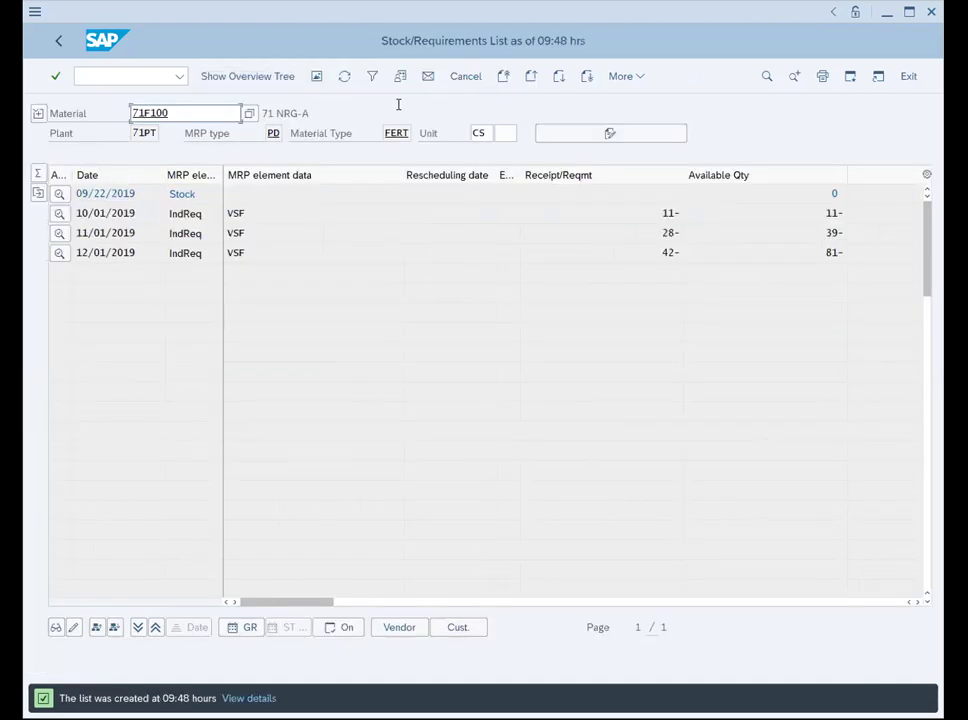
left_click(344, 78)
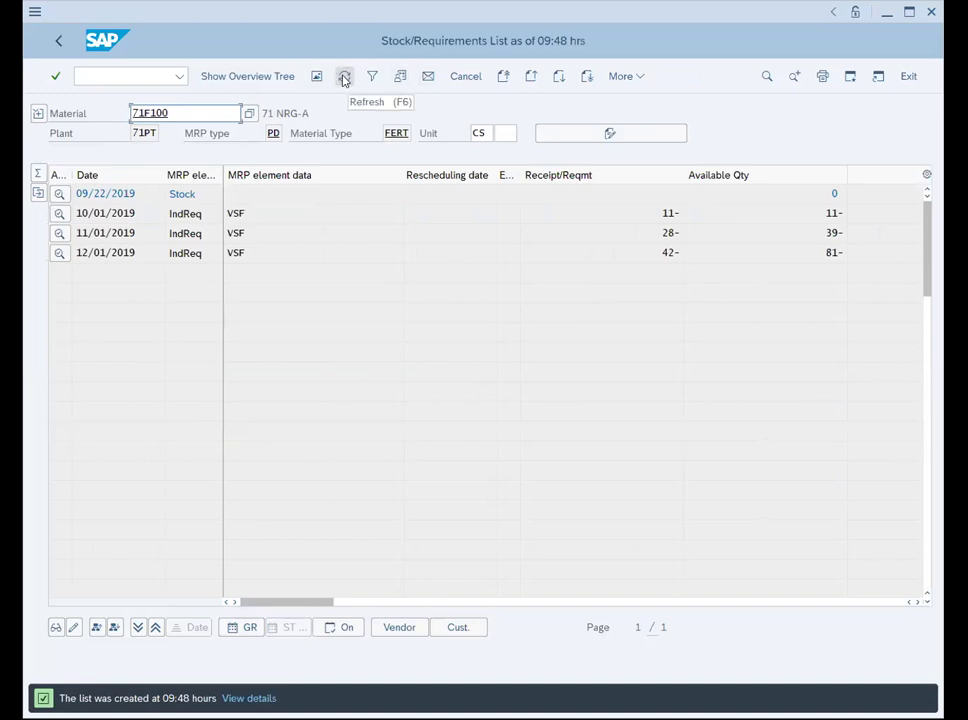
left_click(344, 78)
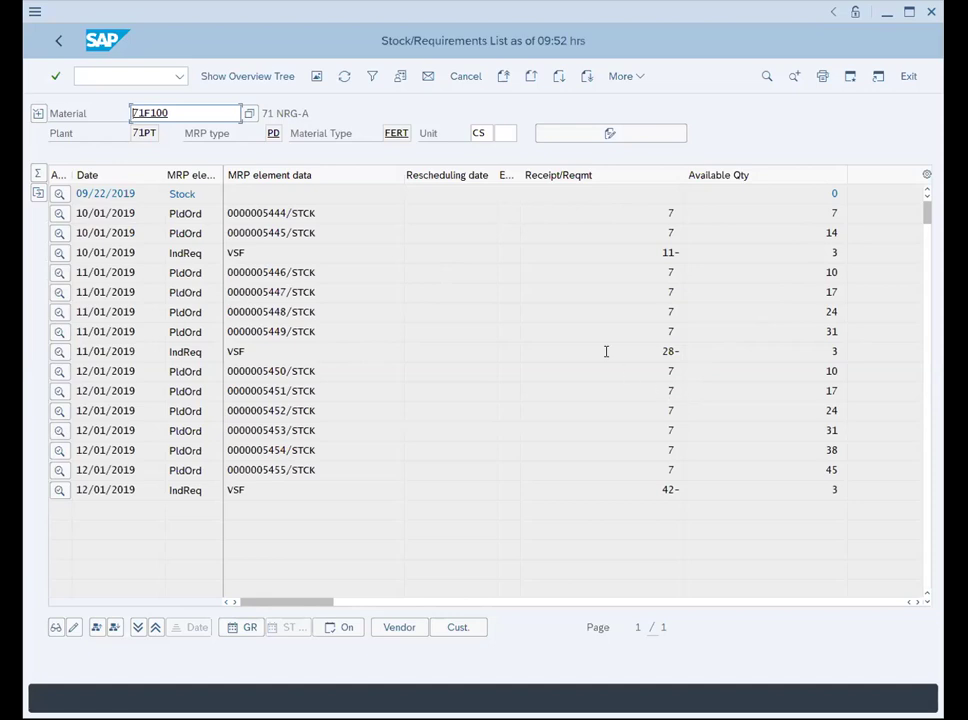
left_click(58, 42)
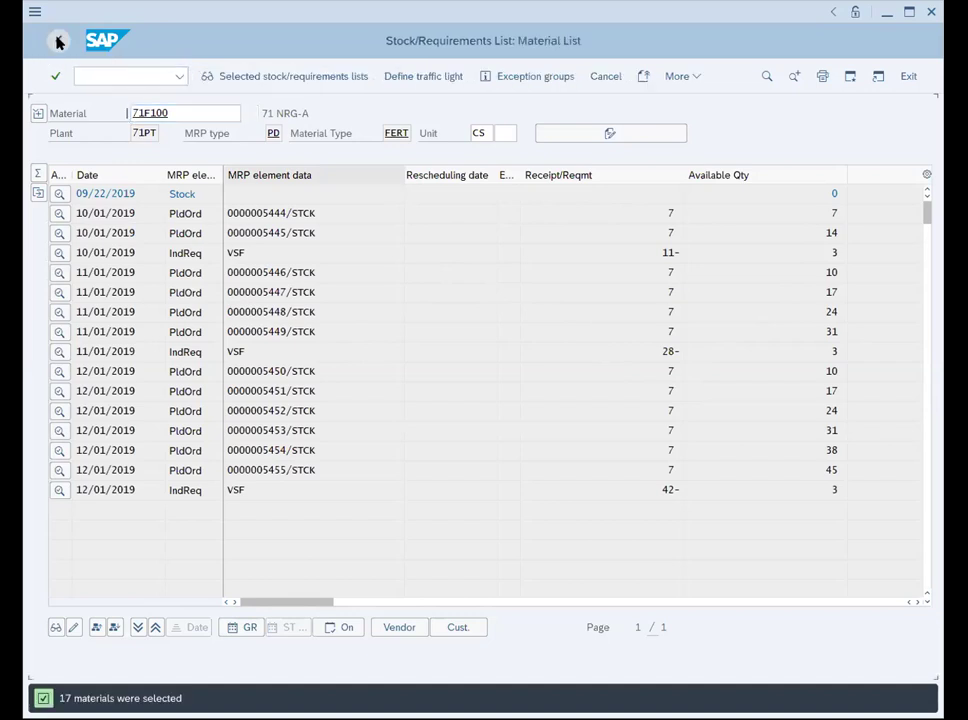
left_click(42, 213)
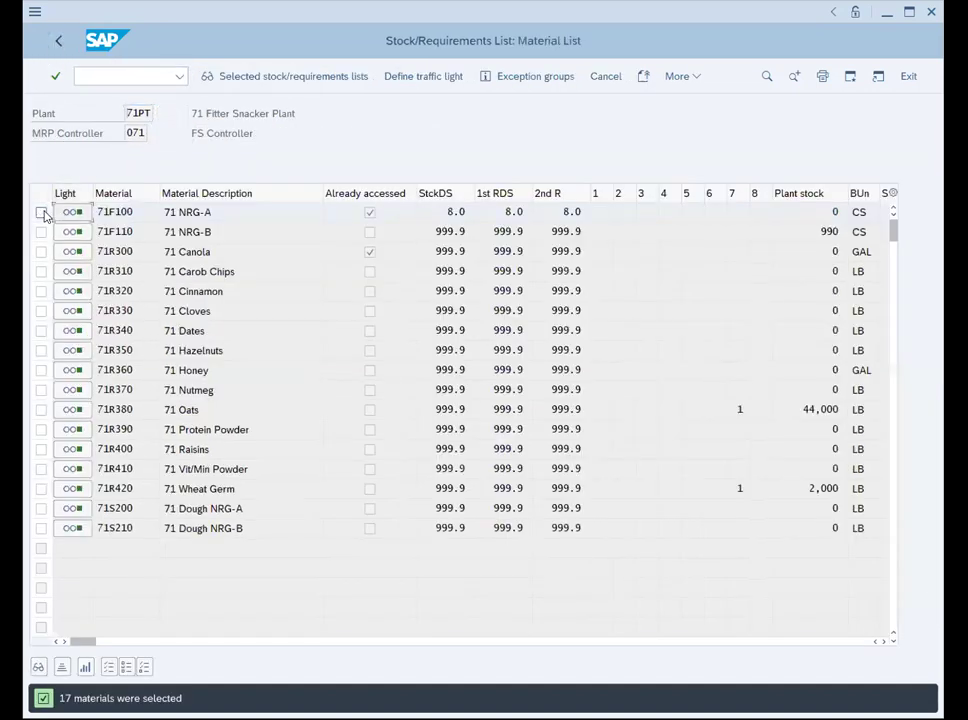